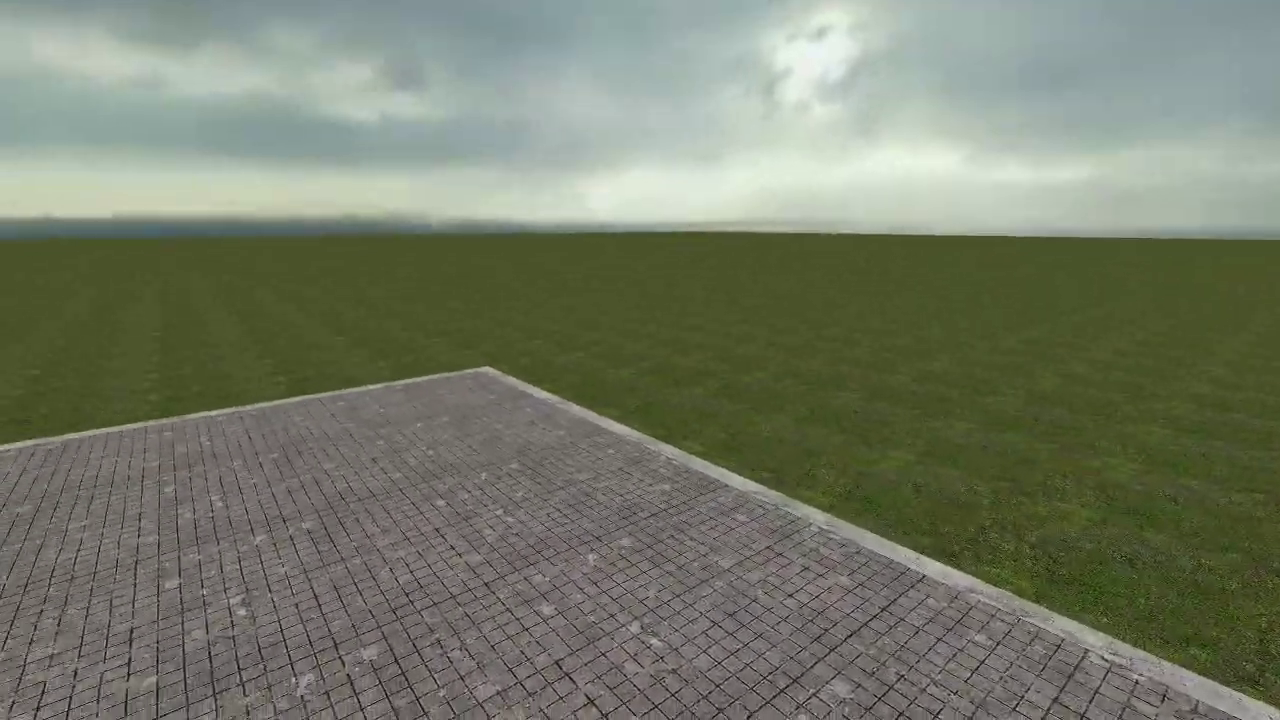
# - Spawn three square framed steel plates from the [PHX] General Construction Props category onto the pavement
pyautogui.scroll(4, 640, 360)
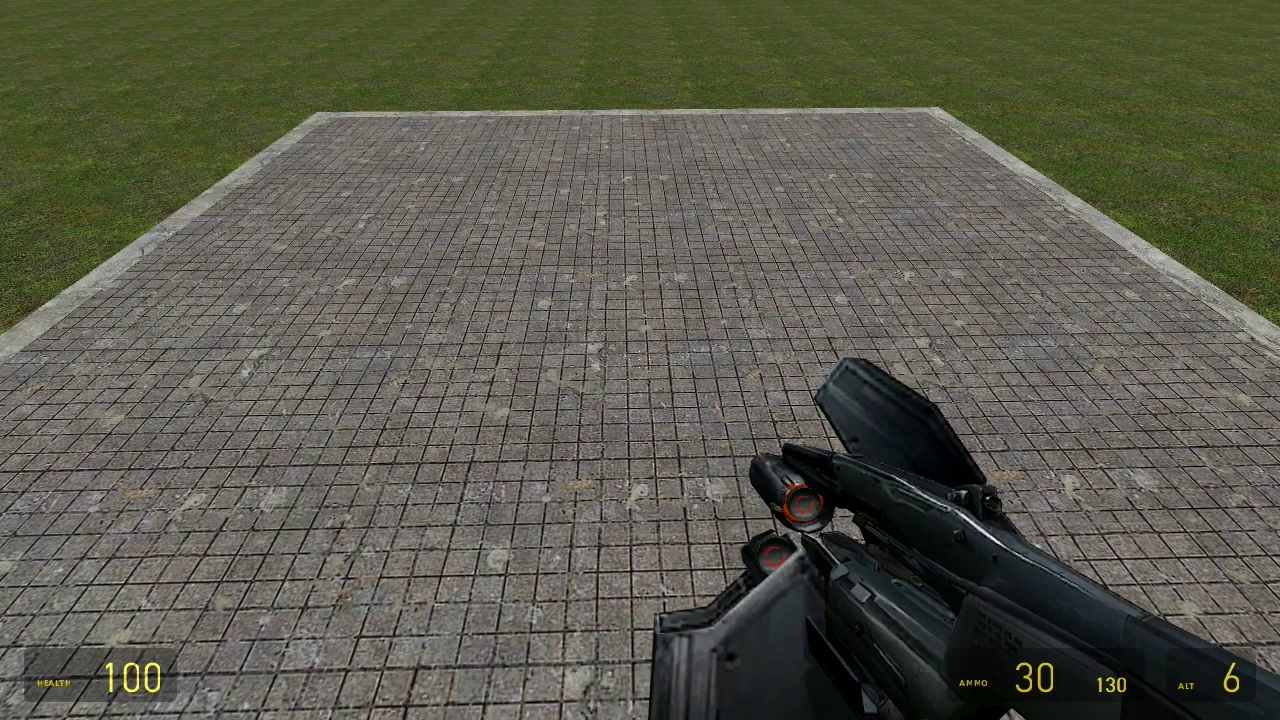
pyautogui.press('w')
pyautogui.press('q')
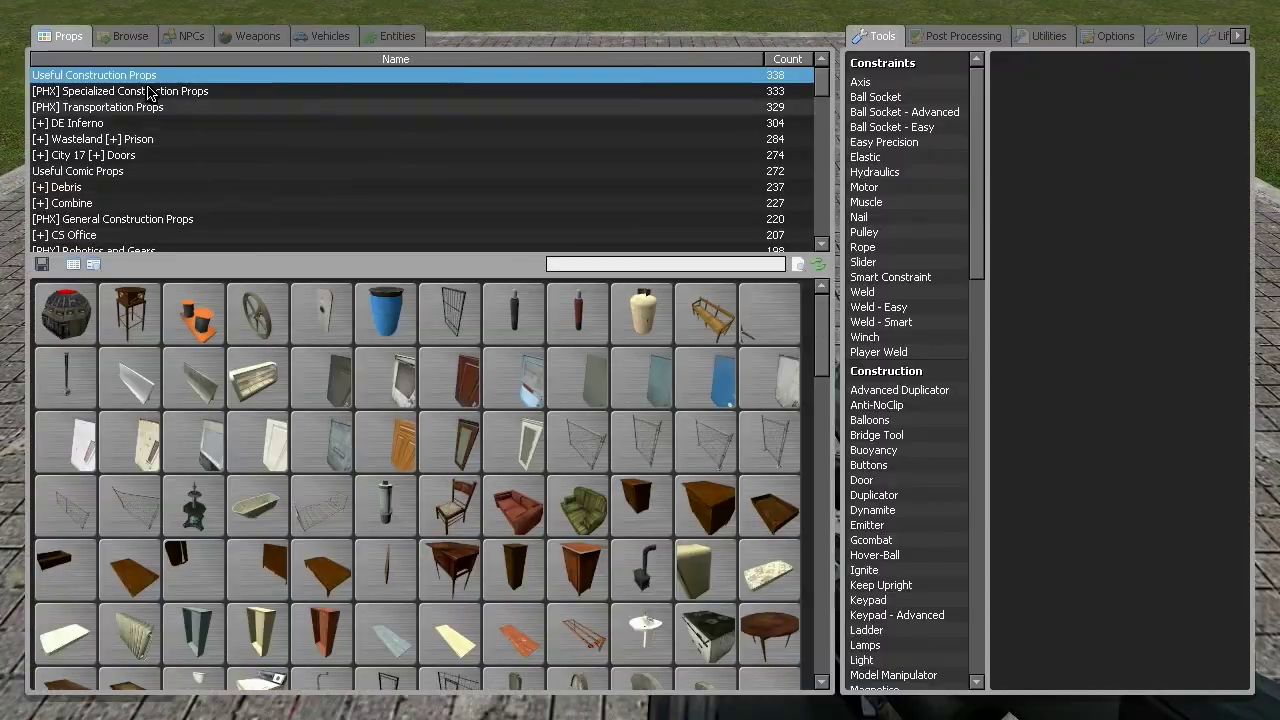
pyautogui.click(134, 220)
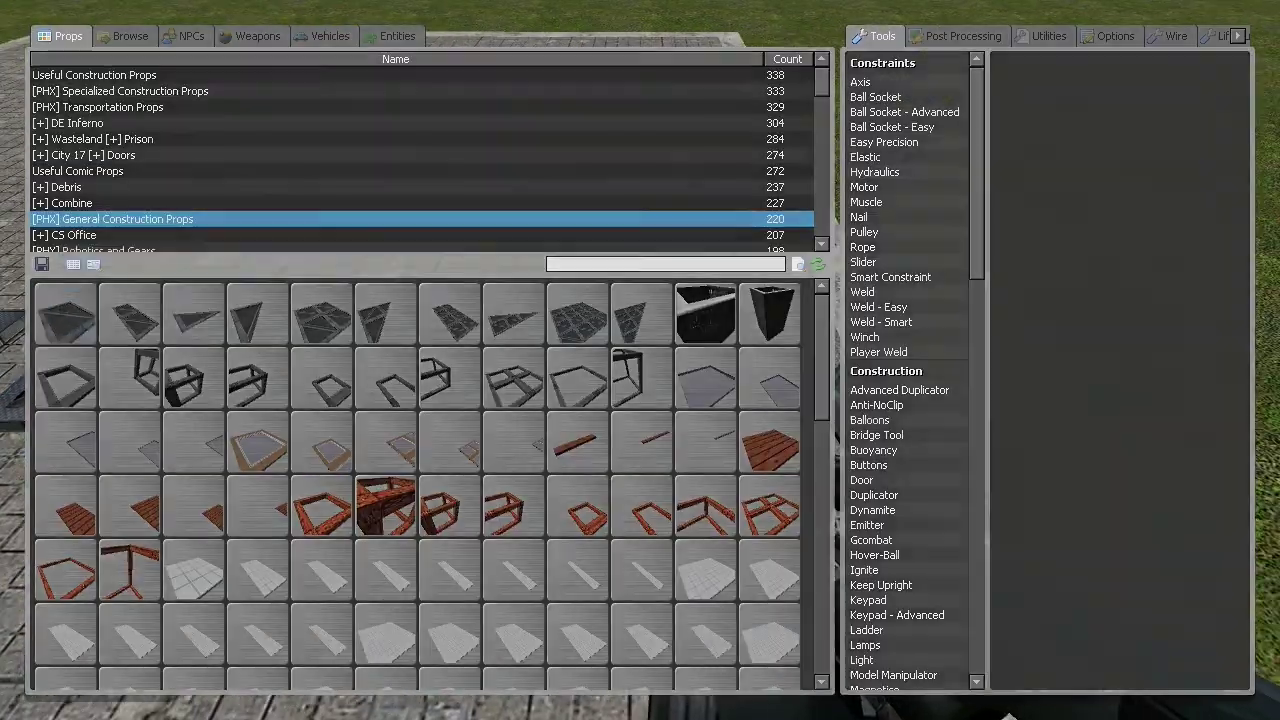
pyautogui.press('q')
# - Position the three steel plates apart from each other and freeze them above the pavement with the Physics Gun
pyautogui.click(643, 290)
pyautogui.click(640, 360)
pyautogui.rightClick(640, 360)
pyautogui.click(640, 360)
pyautogui.rightClick(640, 360)
pyautogui.click(640, 360)
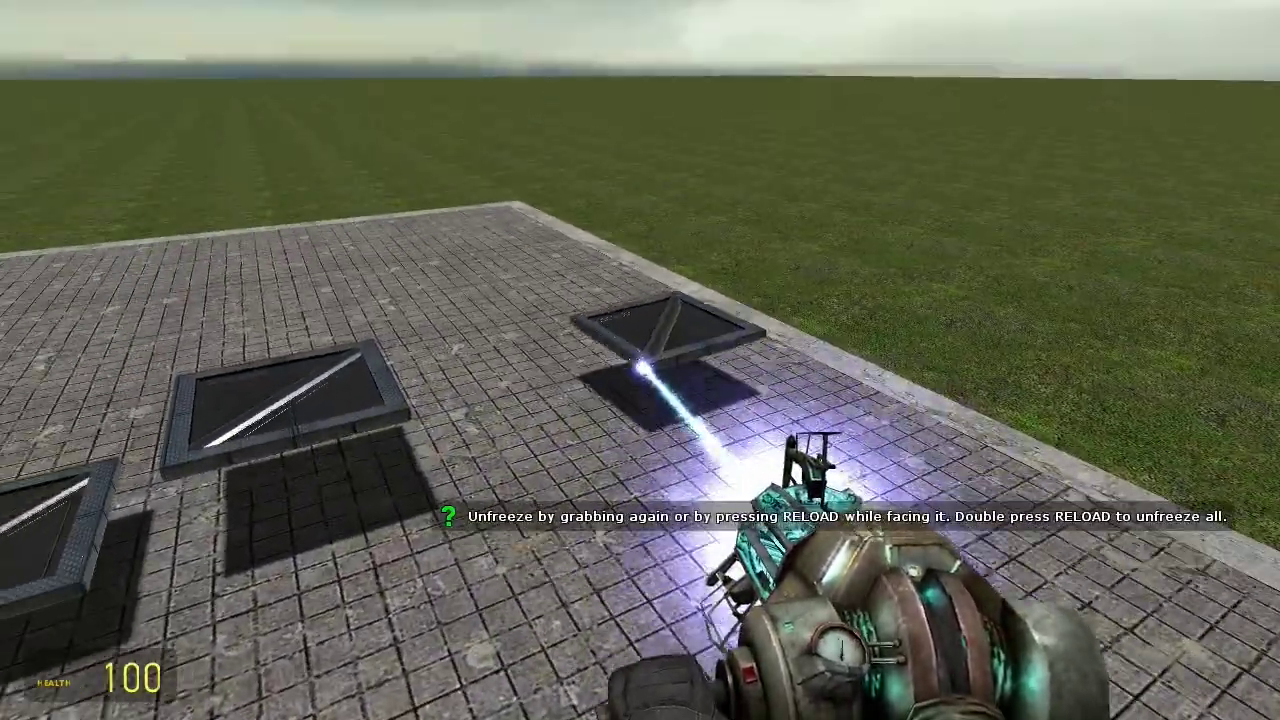
pyautogui.rightClick(640, 360)
# - Join the first two plates at their centres with an Axis constraint so they stack and rotate
pyautogui.press('q')
pyautogui.click(889, 84)
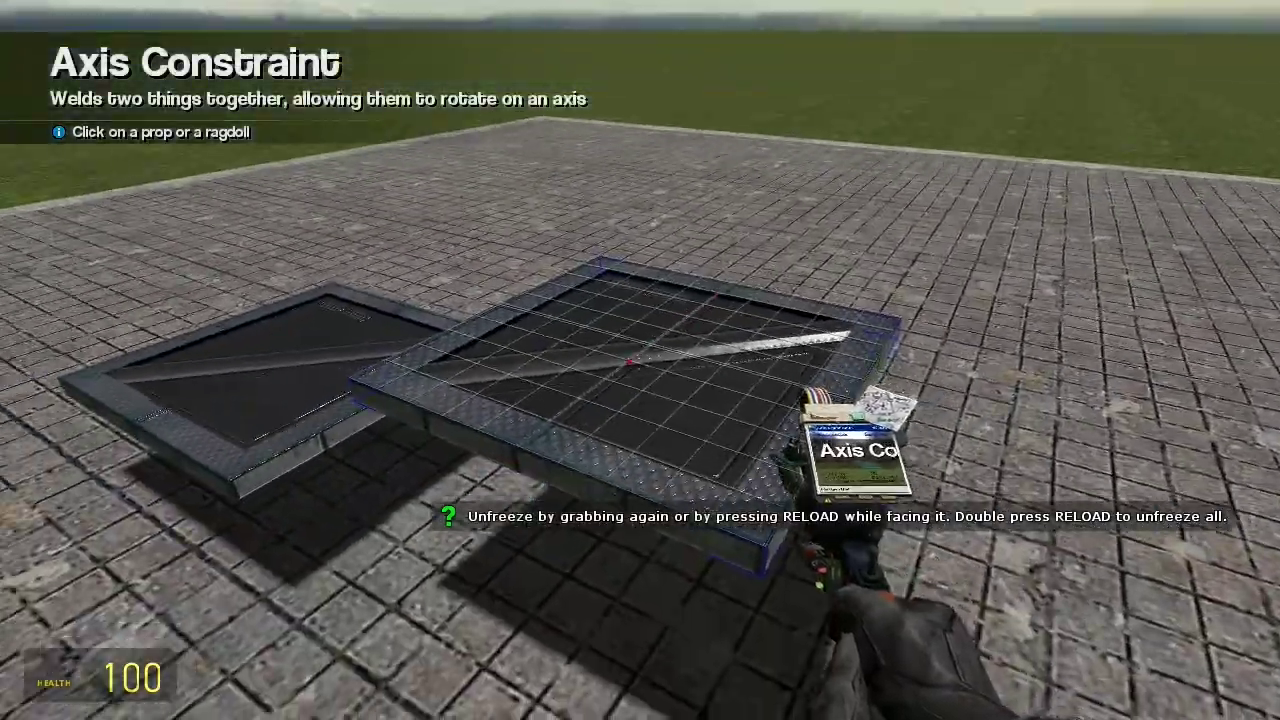
pyautogui.moveTo(640, 360); pyautogui.dragTo(640, 360)
pyautogui.click(640, 360)
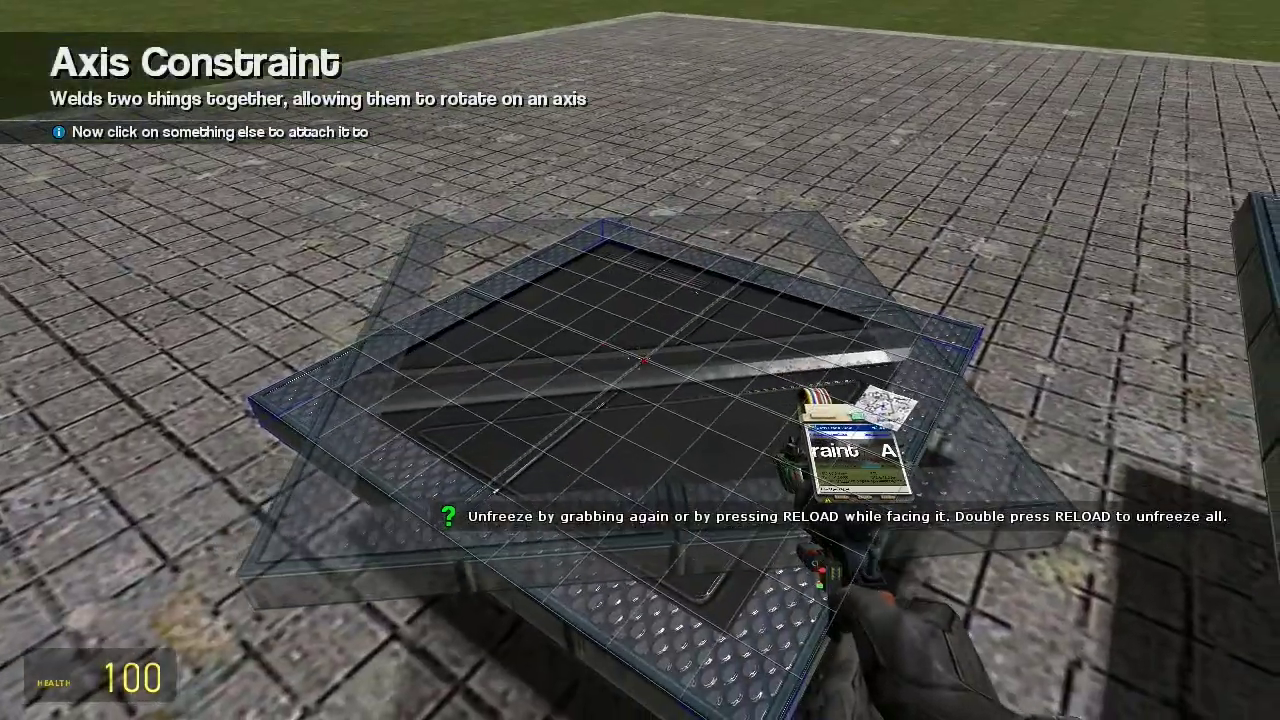
pyautogui.click(640, 360)
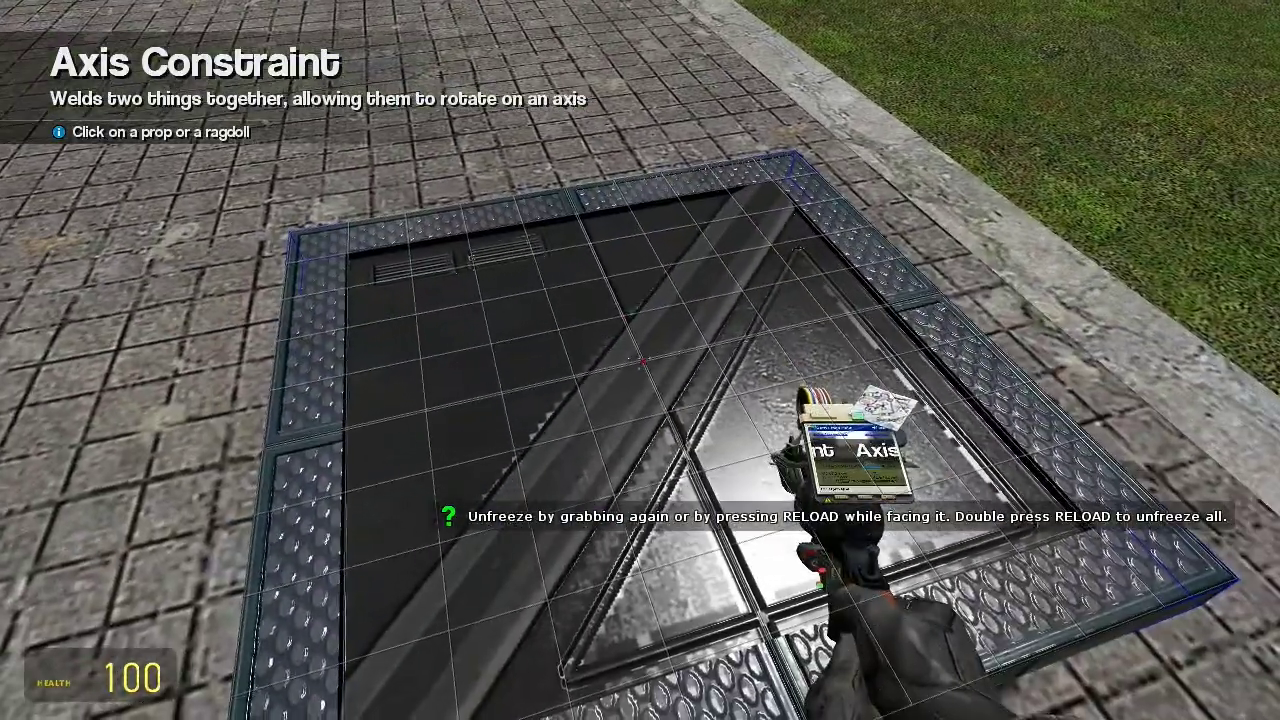
# - Try to join the third plate to the centre of the stacked plates with an Axis constraint
pyautogui.click(640, 360)
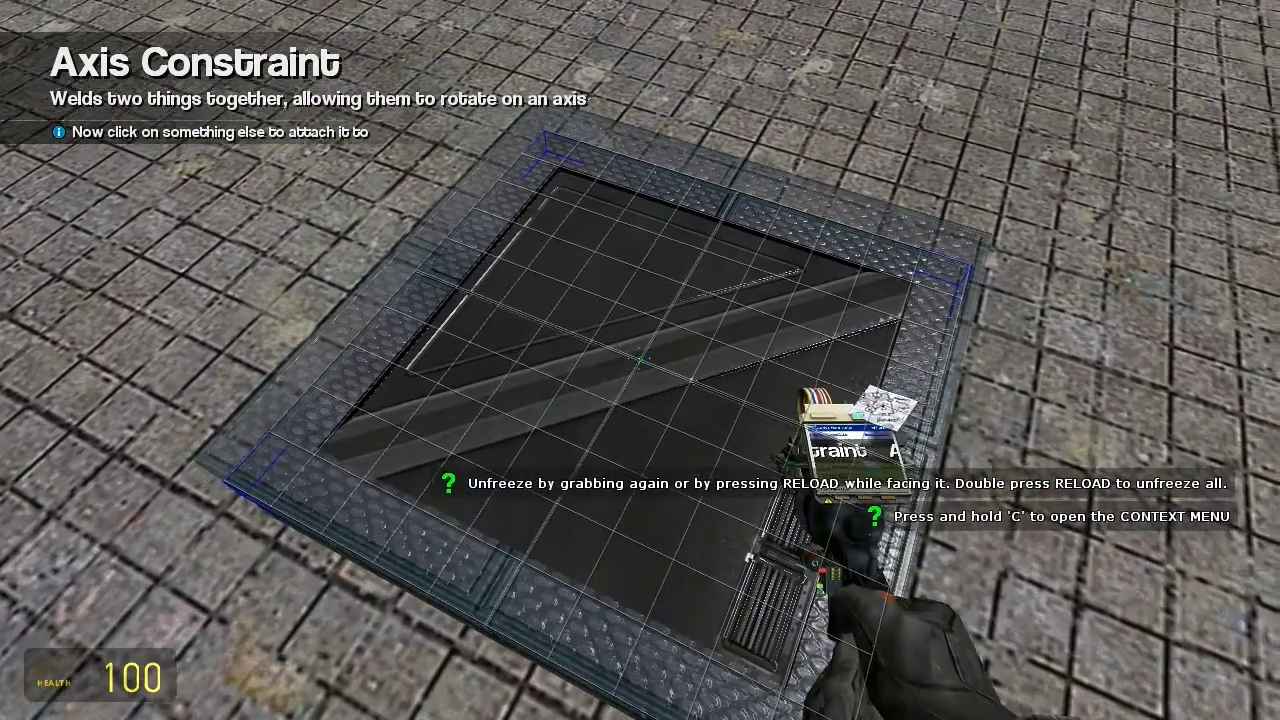
pyautogui.click(640, 360)
pyautogui.press('1')
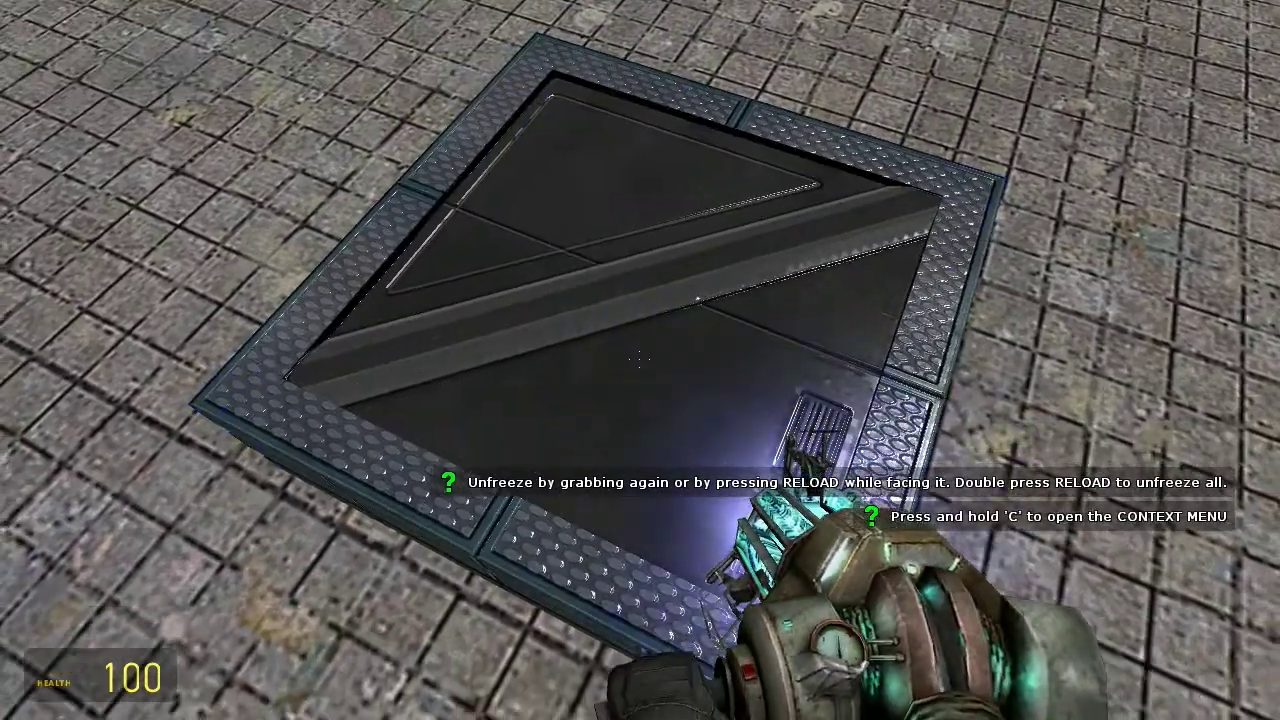
pyautogui.click(647, 347)
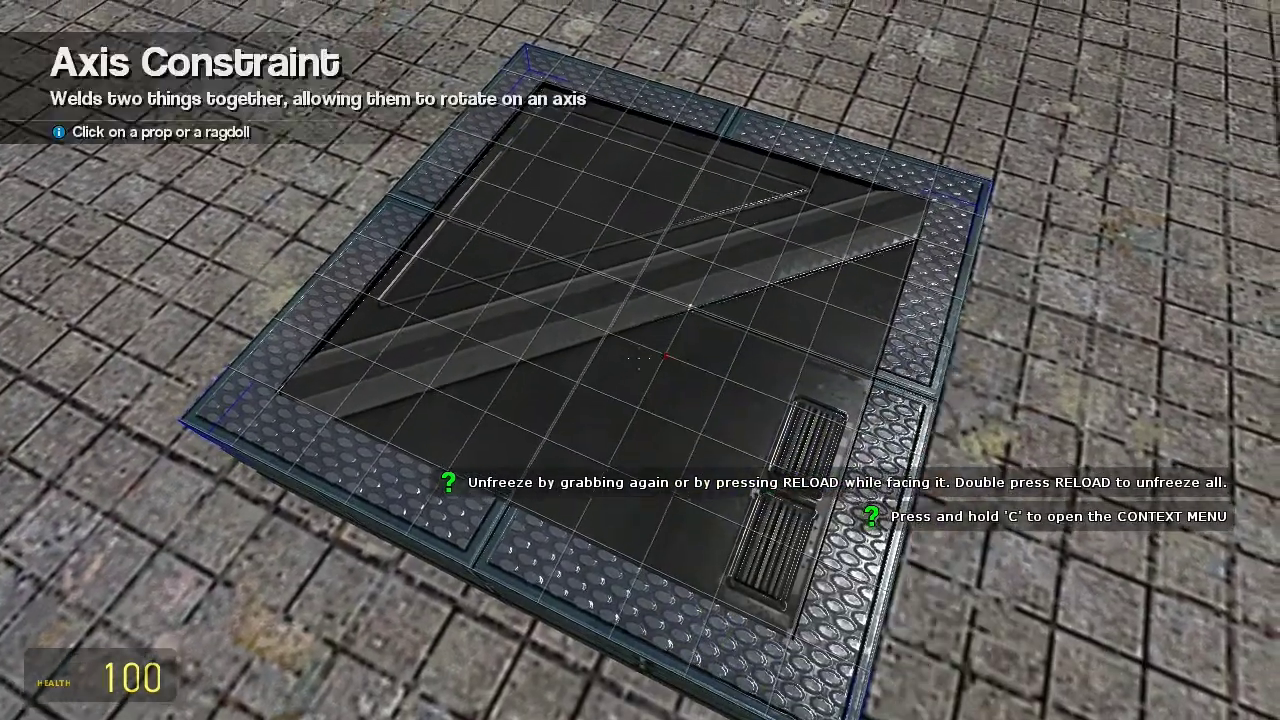
# - Level the loose plate above the stack with the Physics Gun and join their centres with an Axis constraint
pyautogui.press('s')
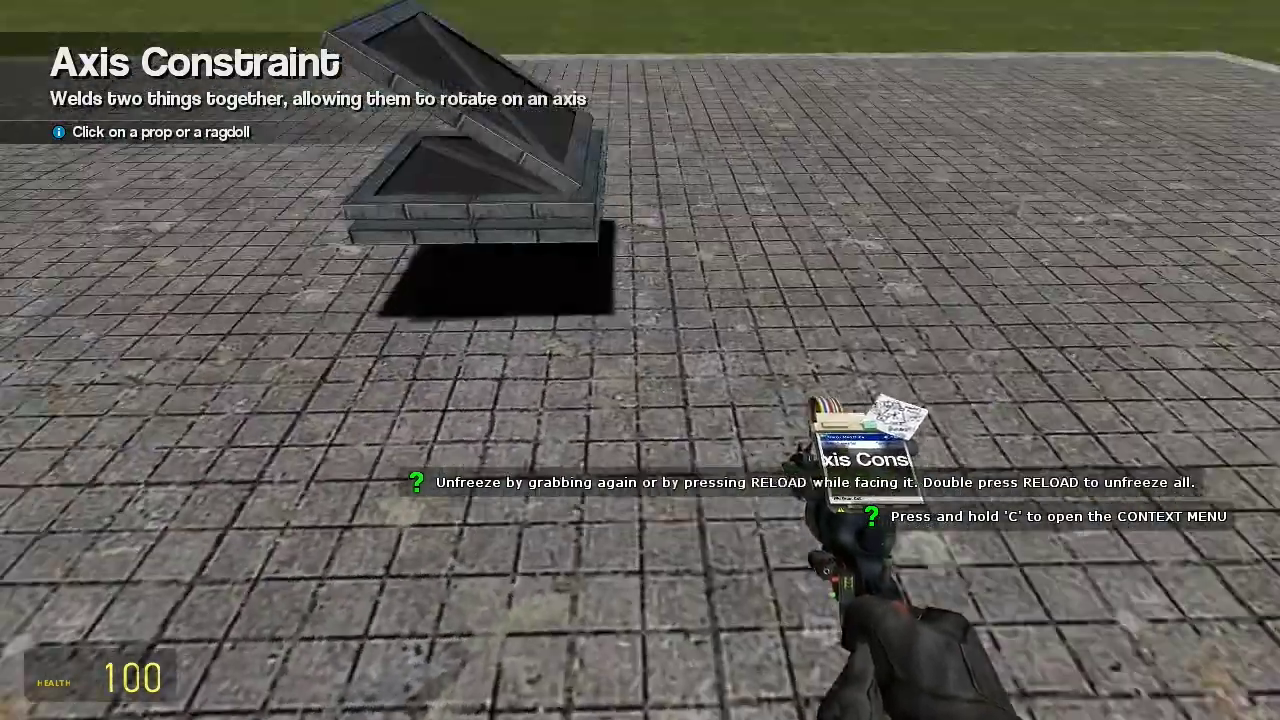
pyautogui.press('1')
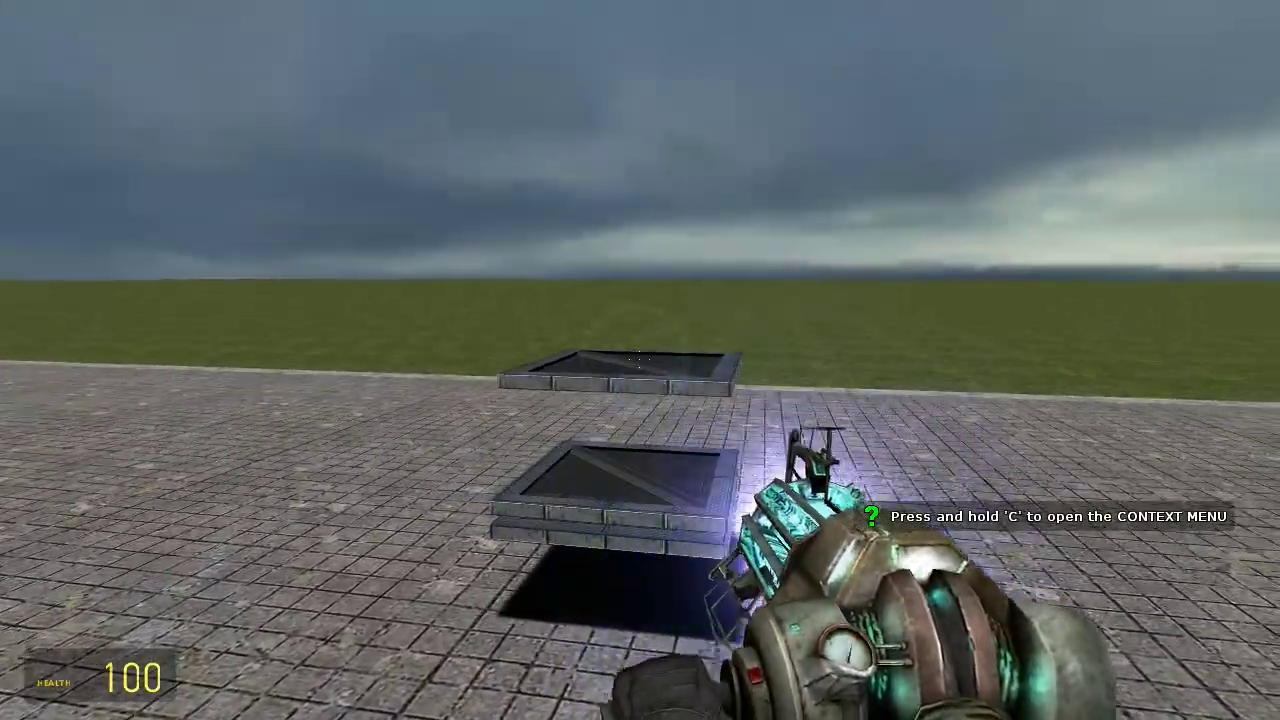
pyautogui.click(631, 368)
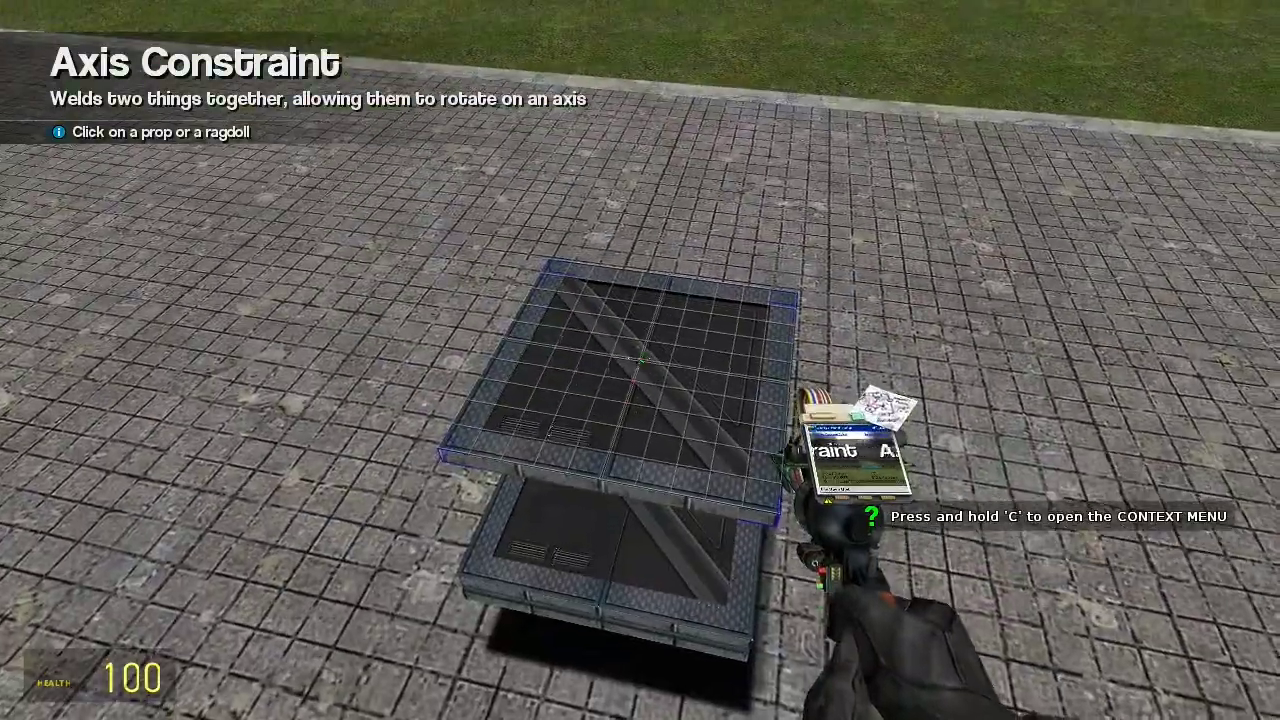
pyautogui.click(640, 360)
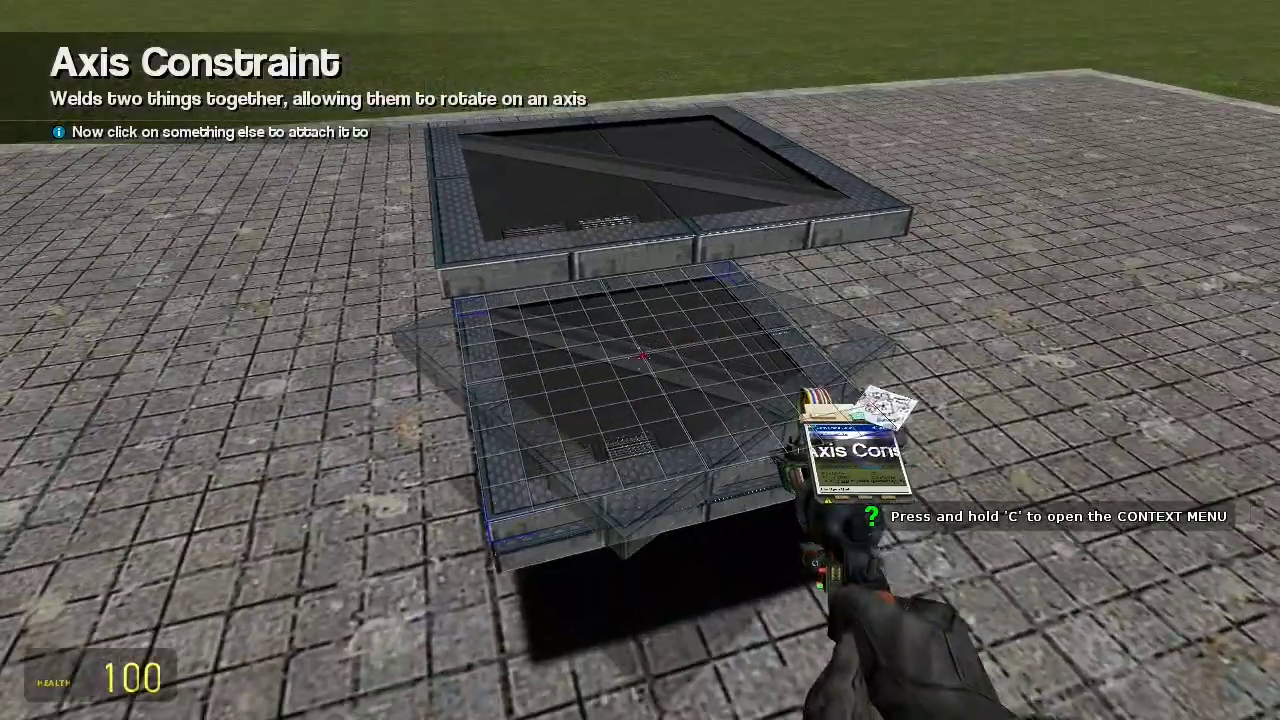
pyautogui.click(640, 360)
# - Separate the bottom plate slightly from the two plates above it with the Physics Gun
pyautogui.press('s')
pyautogui.click(646, 308)
pyautogui.press('q')
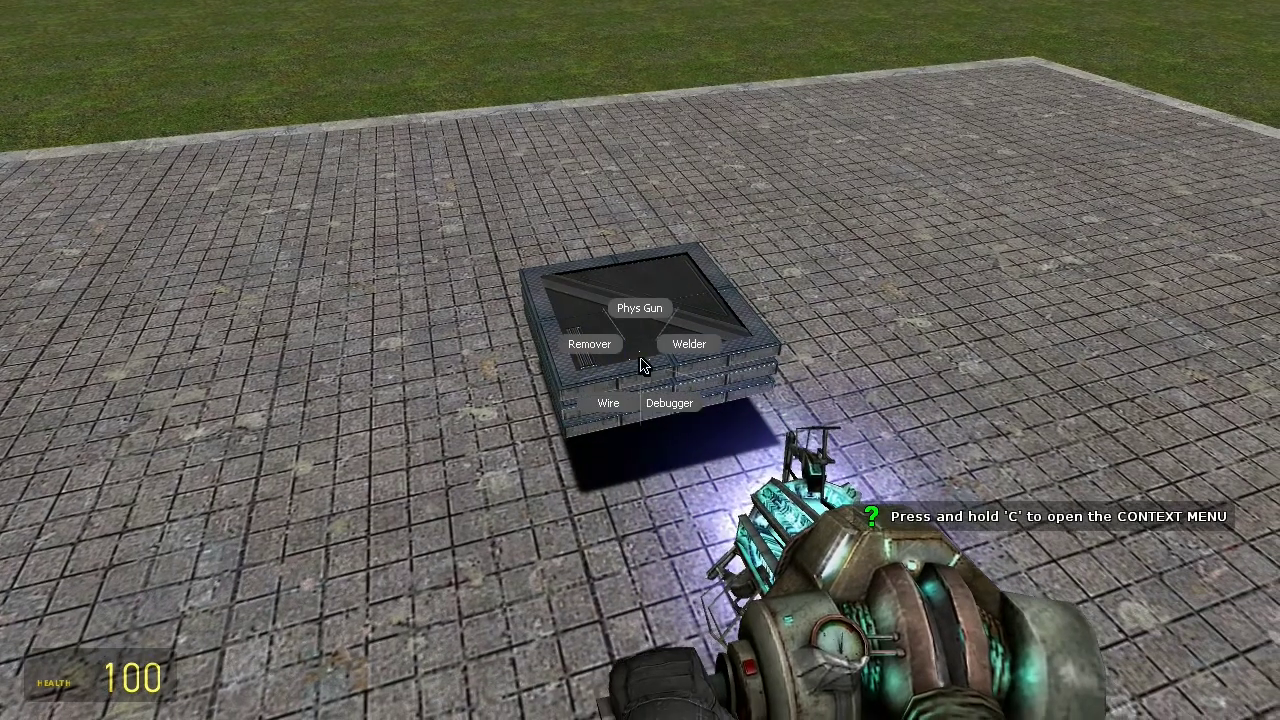
pyautogui.press('w')
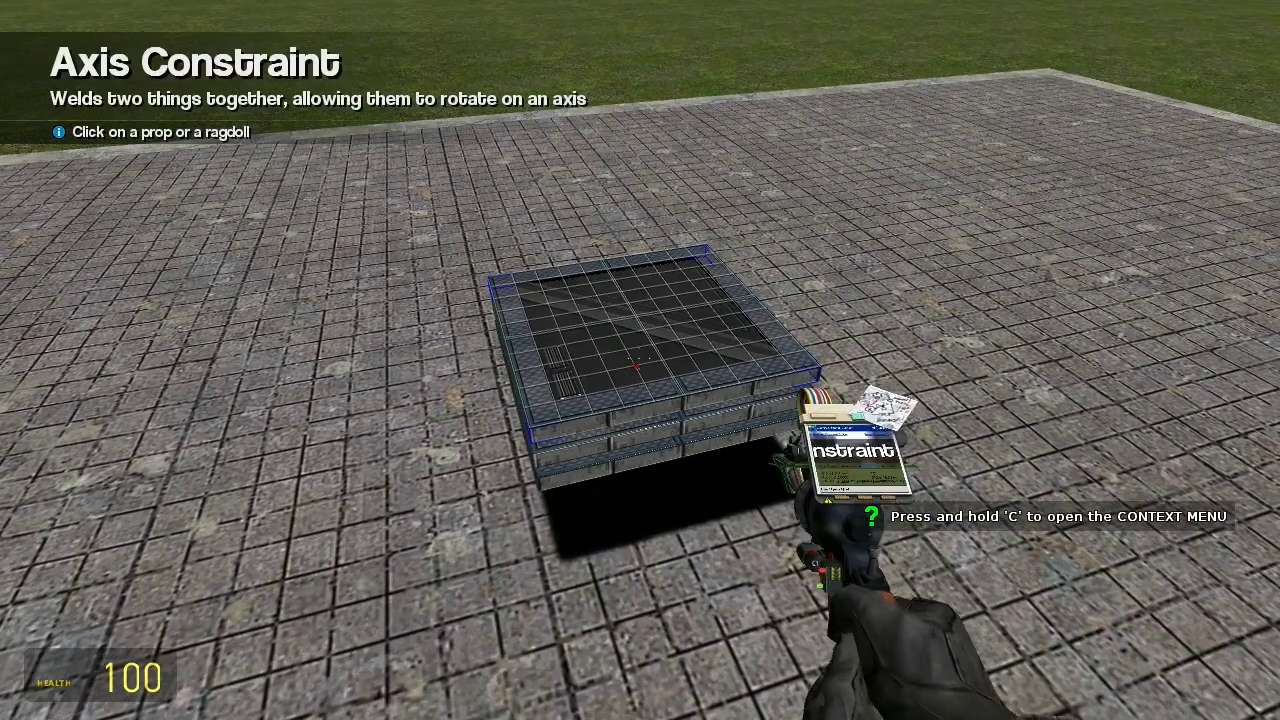
pyautogui.press('q')
pyautogui.click(643, 324)
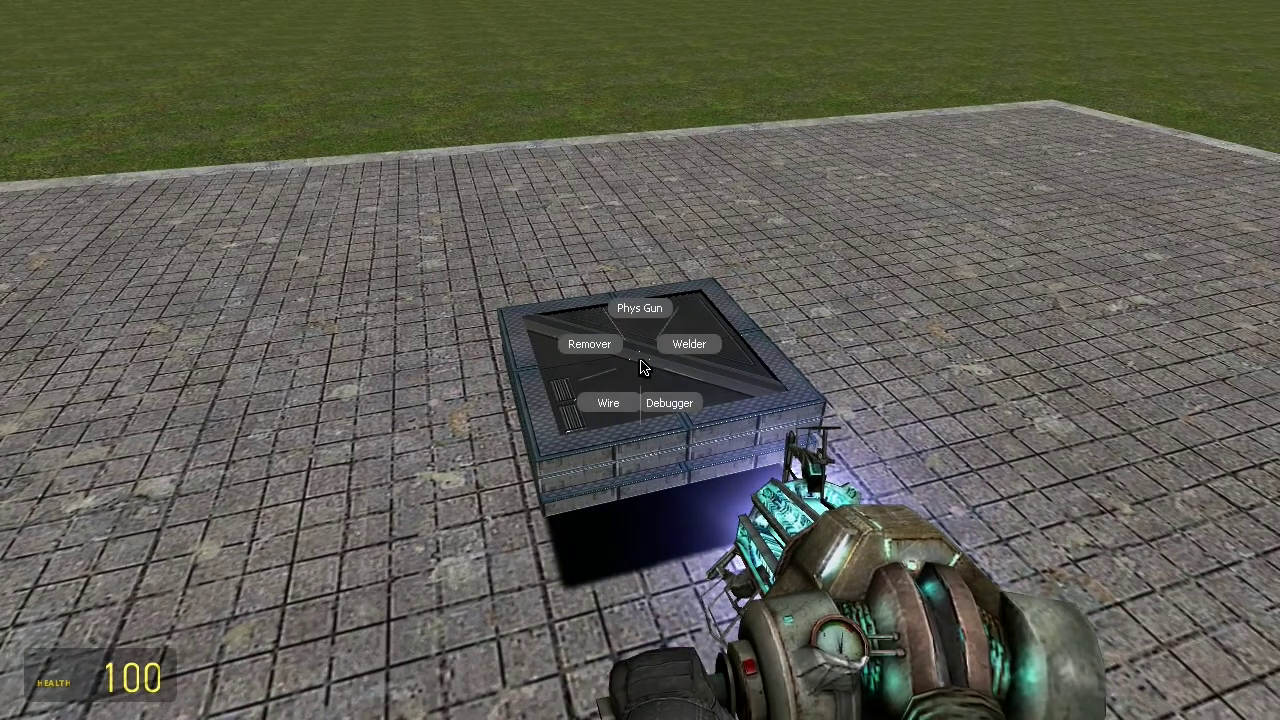
# - Join the upper two plates at one outer side corner with an Axis constraint
pyautogui.click(608, 402)
pyautogui.press('c')
pyautogui.press('q')
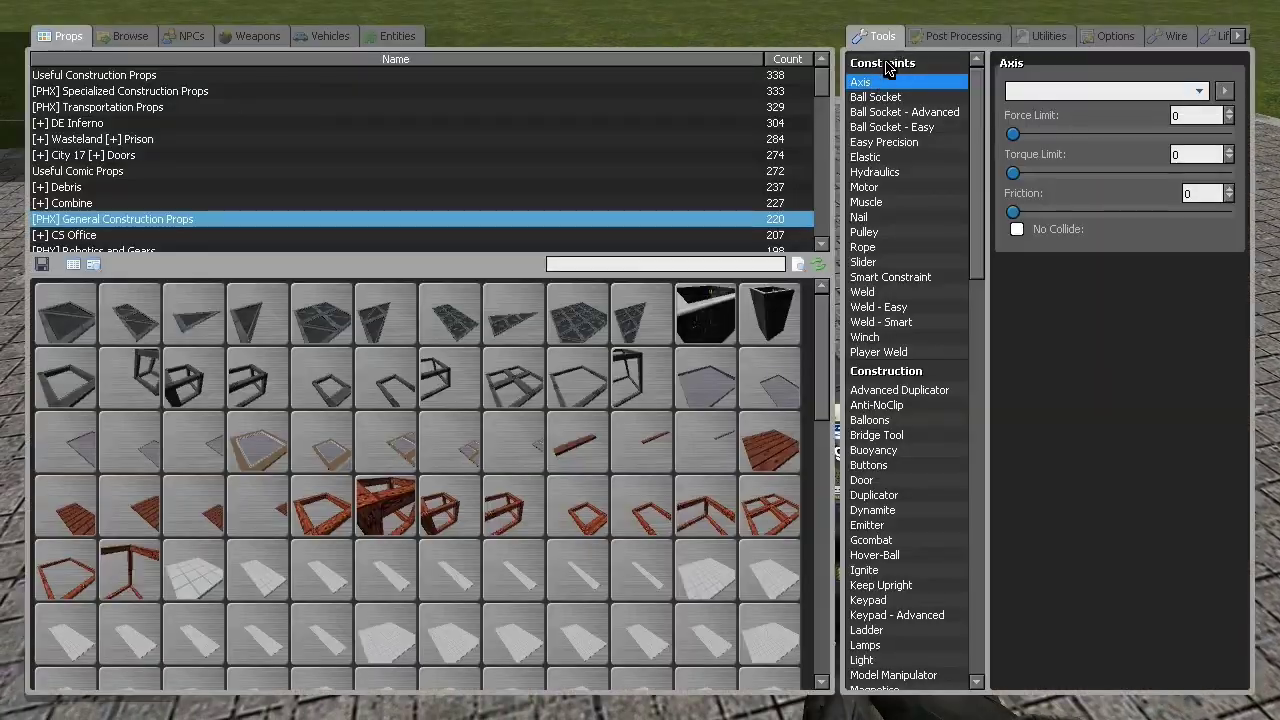
pyautogui.click(858, 92)
pyautogui.press('q')
pyautogui.press('w')
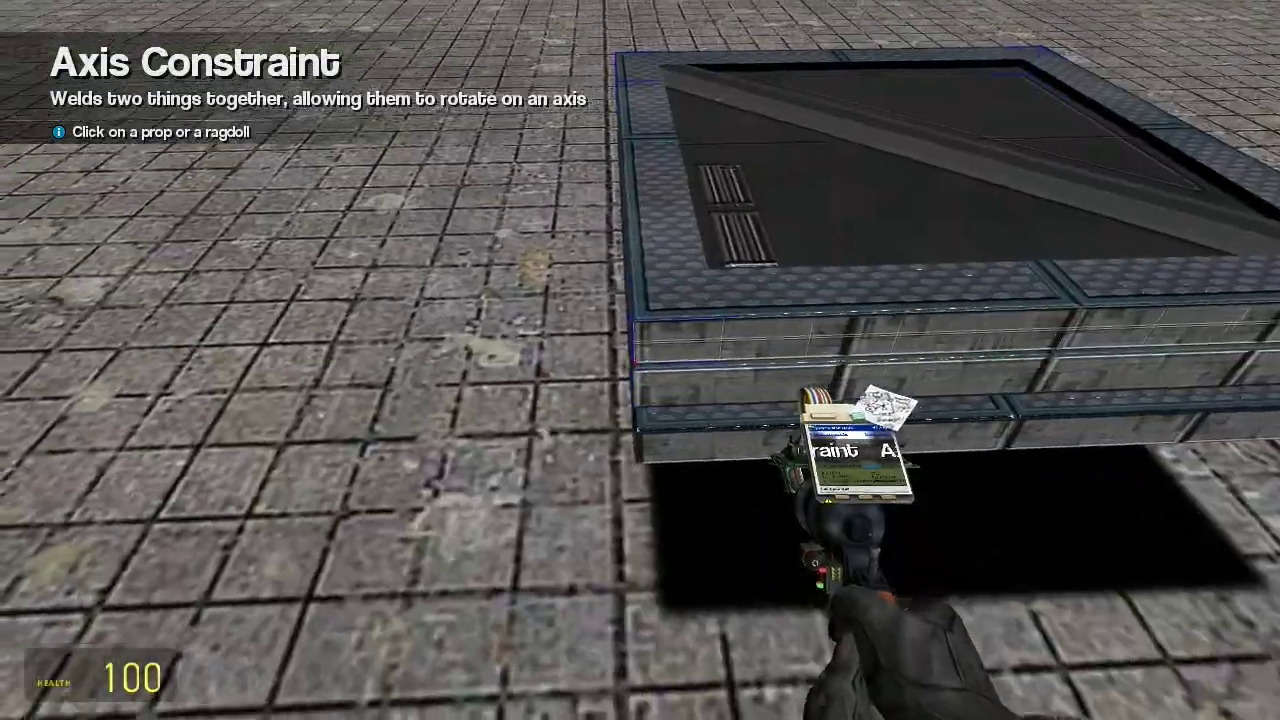
pyautogui.press('s')
pyautogui.press('w')
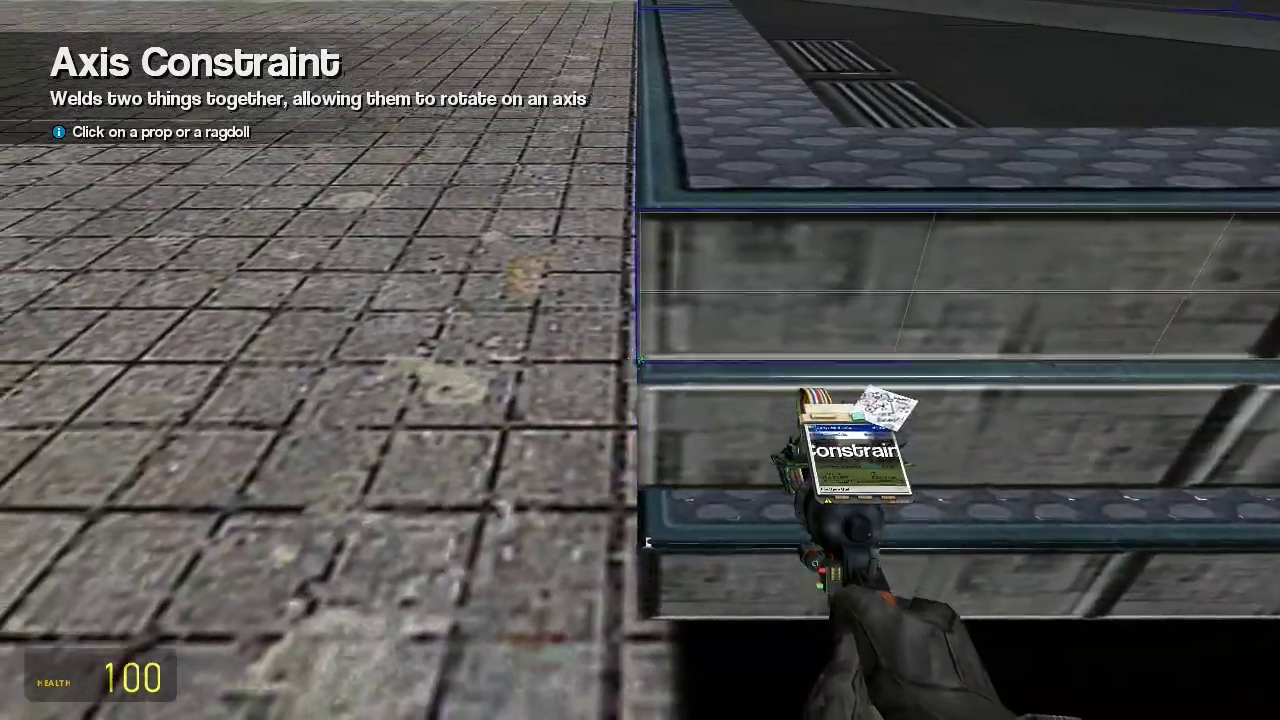
pyautogui.click(640, 360)
pyautogui.click(640, 360)
# - Add a second Axis constraint between the upper two plates at the other end of the same edge
pyautogui.press('w')
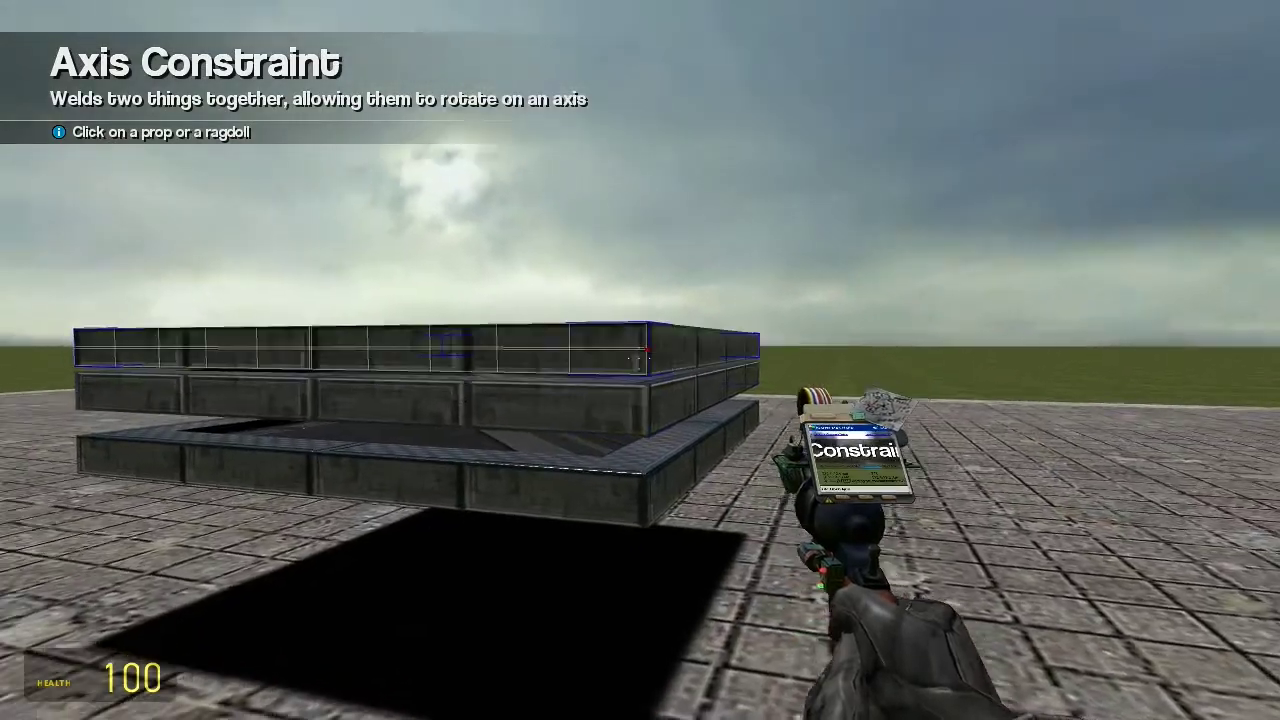
pyautogui.press('w')
pyautogui.click(640, 360)
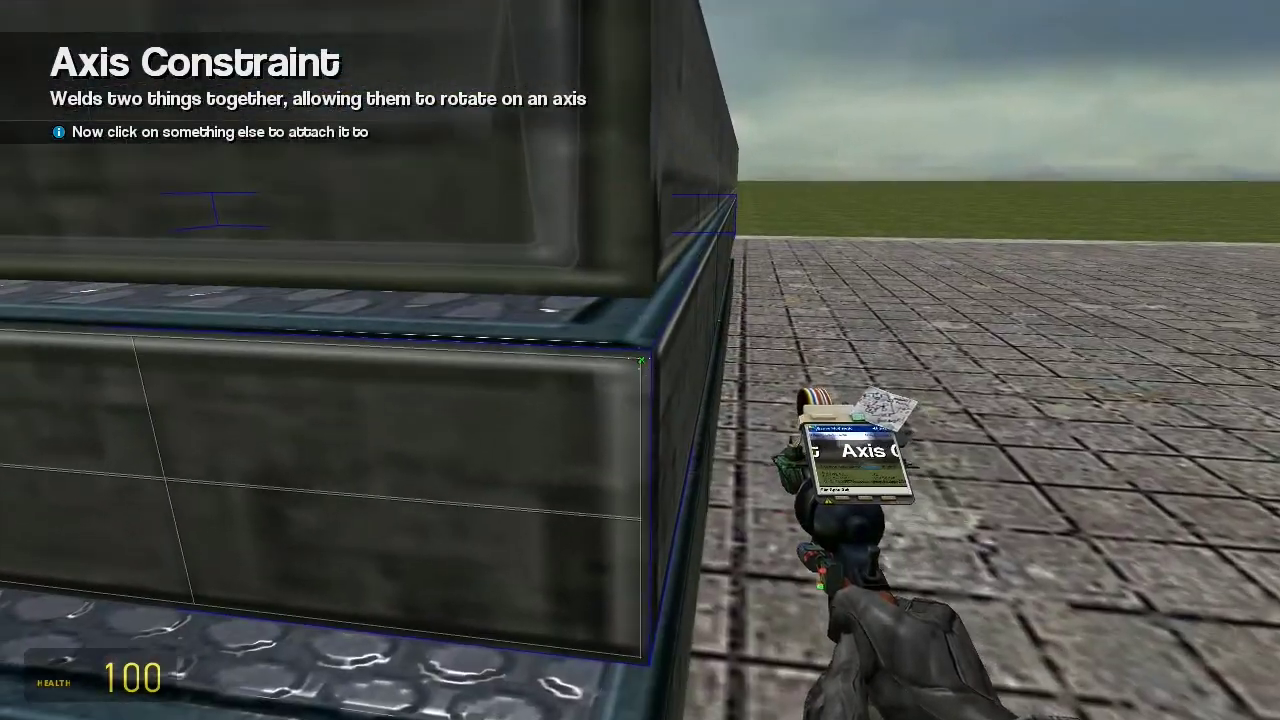
pyautogui.press('s')
pyautogui.press('q')
pyautogui.press('w')
pyautogui.click(640, 360)
# - Swing the top plate on its corner hinges with the Physics Gun and freeze it in place
pyautogui.moveTo(640, 360); pyautogui.dragTo(640, 252)
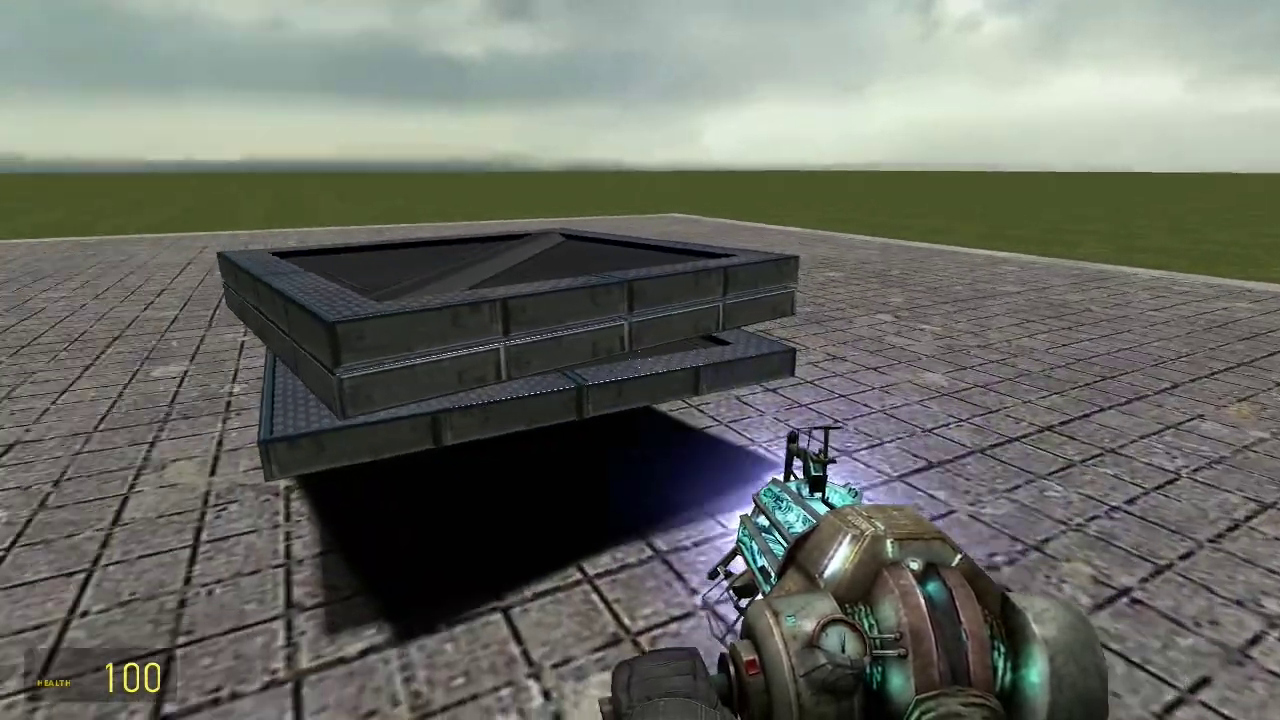
pyautogui.click(640, 360)
pyautogui.rightClick(640, 360)
pyautogui.press('w')
pyautogui.press('space')
pyautogui.press('s')
# - Place a nano-size wire Target Finder on the top plate, targeting players with Target NPCs turned off
pyautogui.press('q')
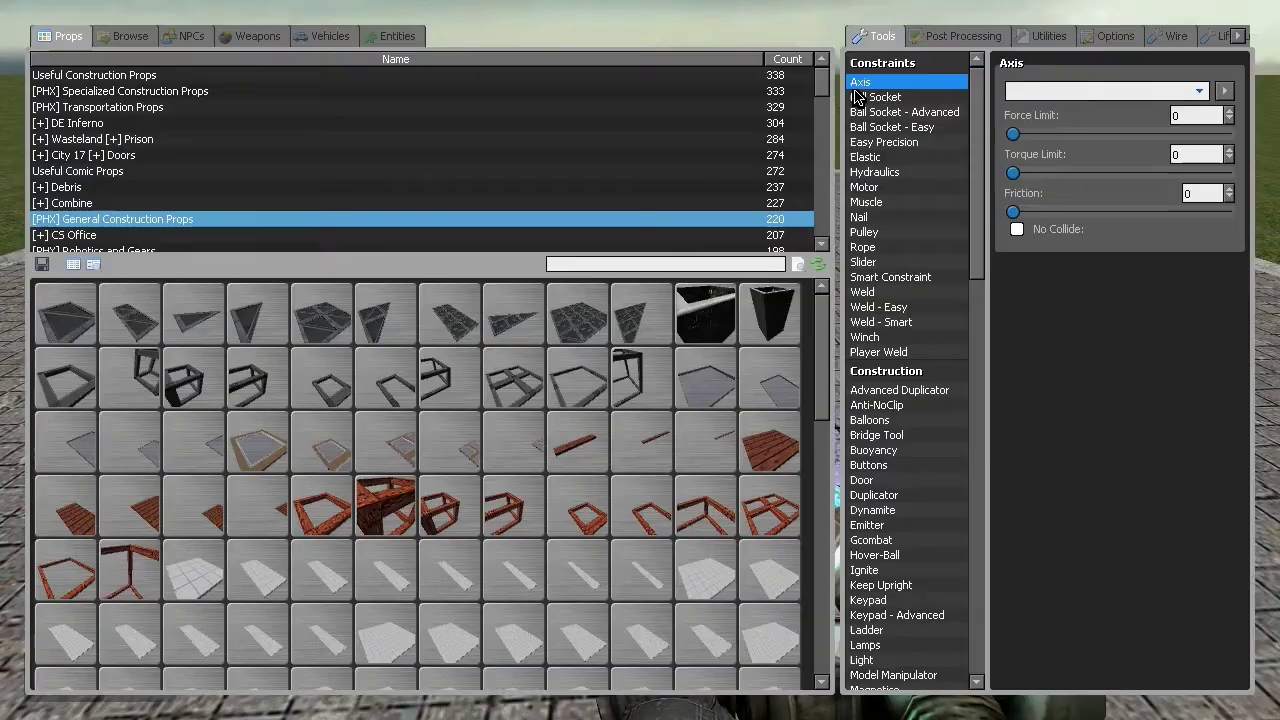
pyautogui.click(1178, 37)
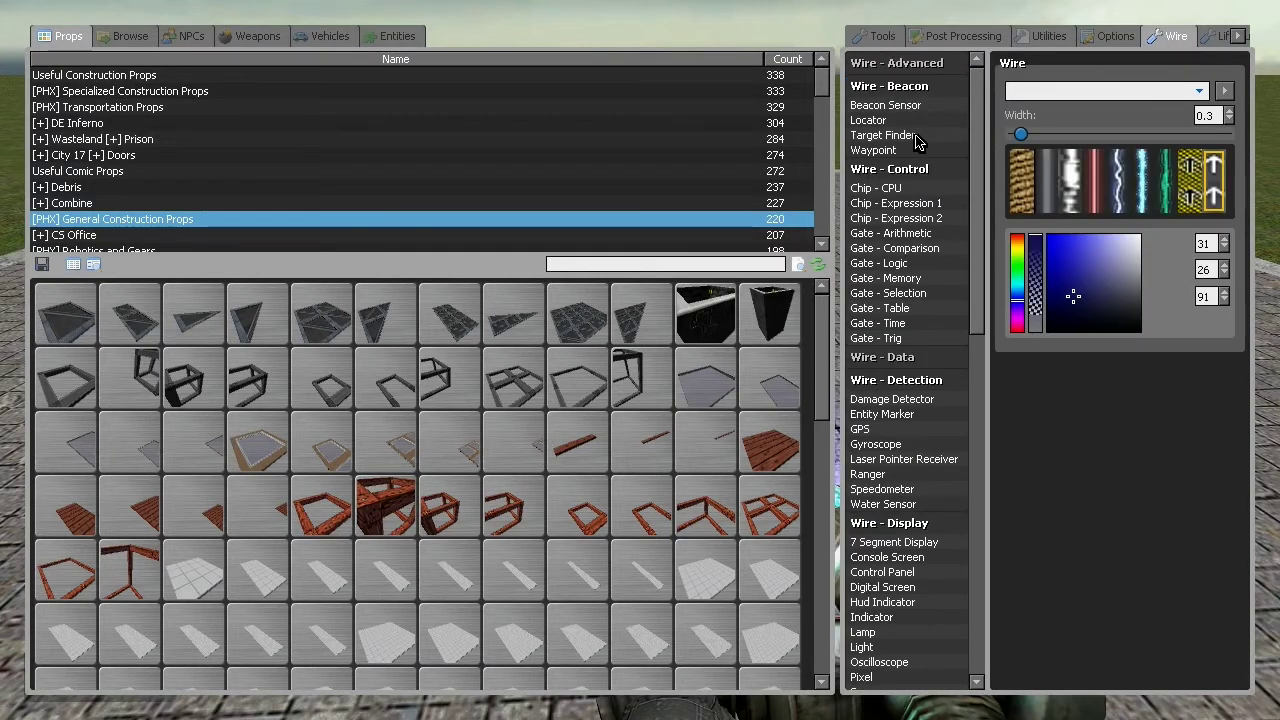
pyautogui.click(885, 136)
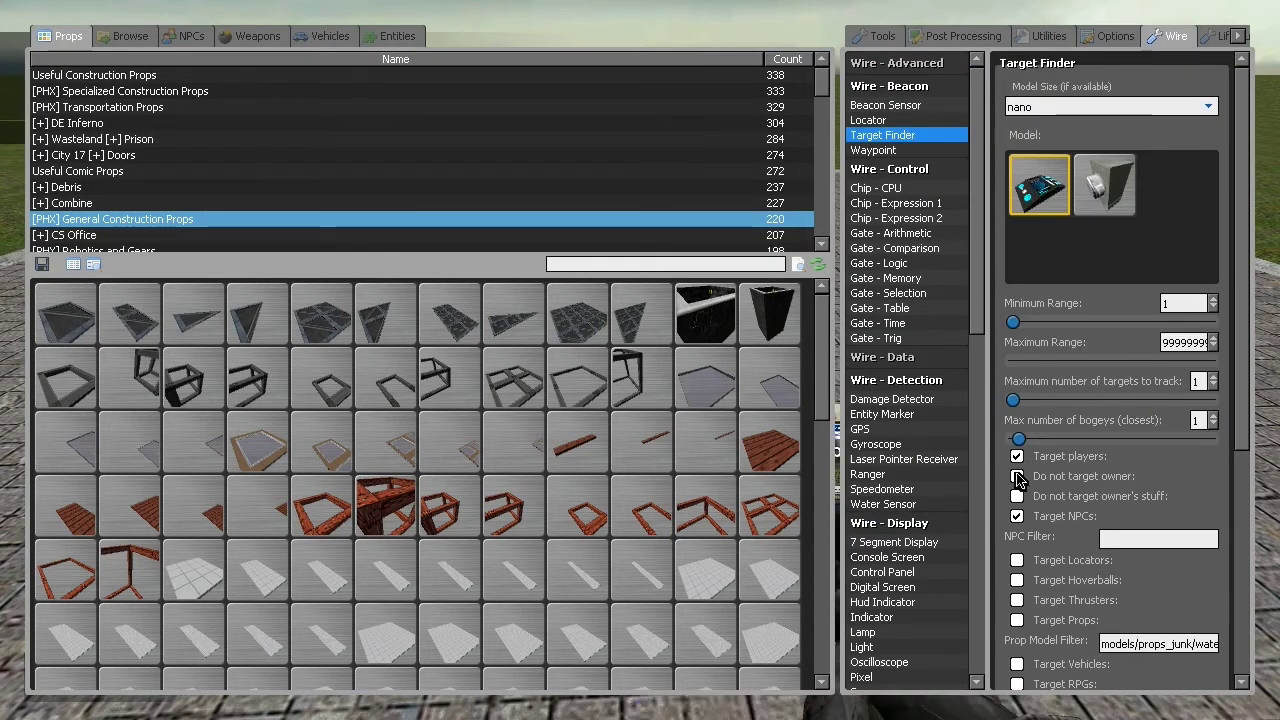
pyautogui.press('q')
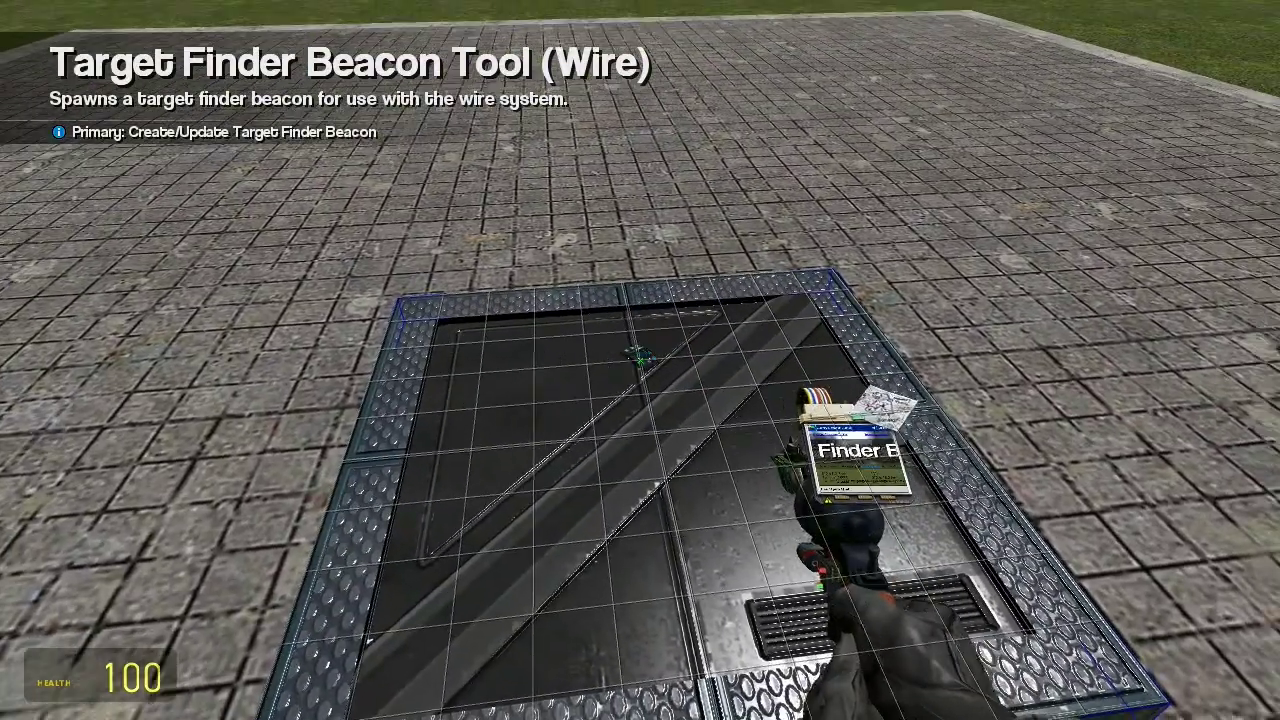
pyautogui.click(640, 360)
# - Place an accumulator time gate chip on the top plate beside the target finder
pyautogui.press('q')
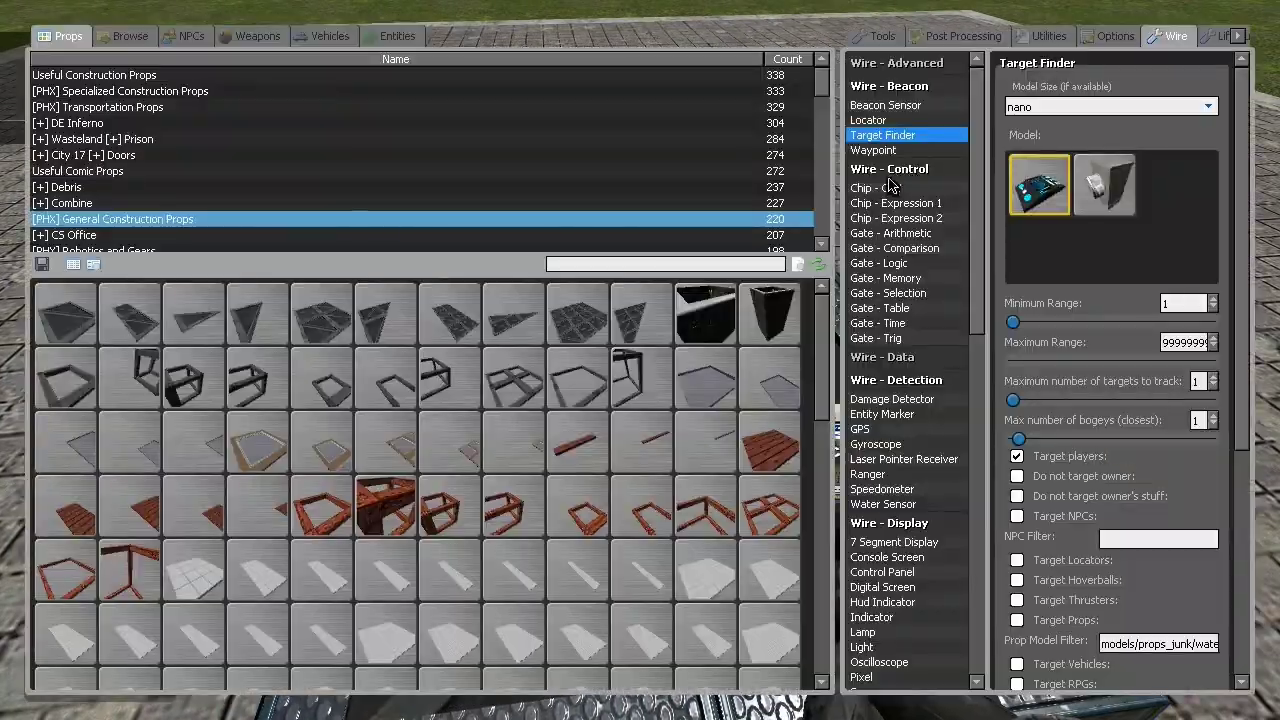
pyautogui.click(895, 339)
pyautogui.click(900, 248)
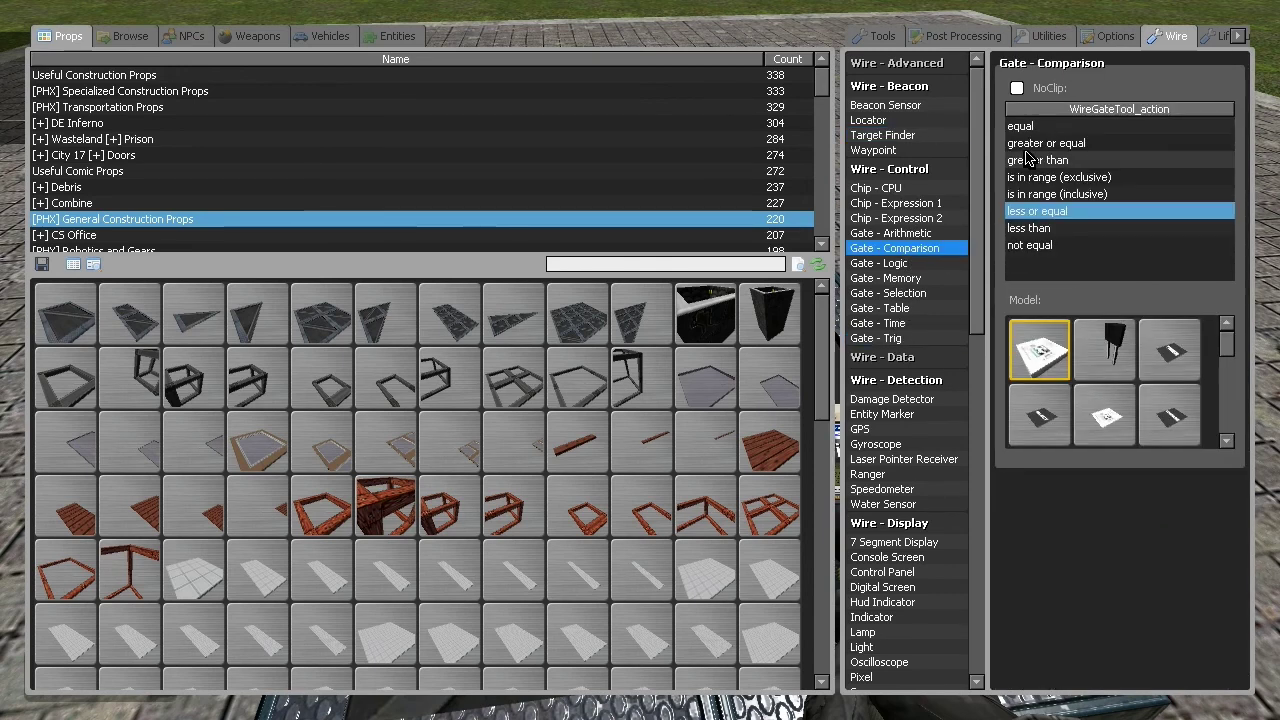
pyautogui.click(907, 325)
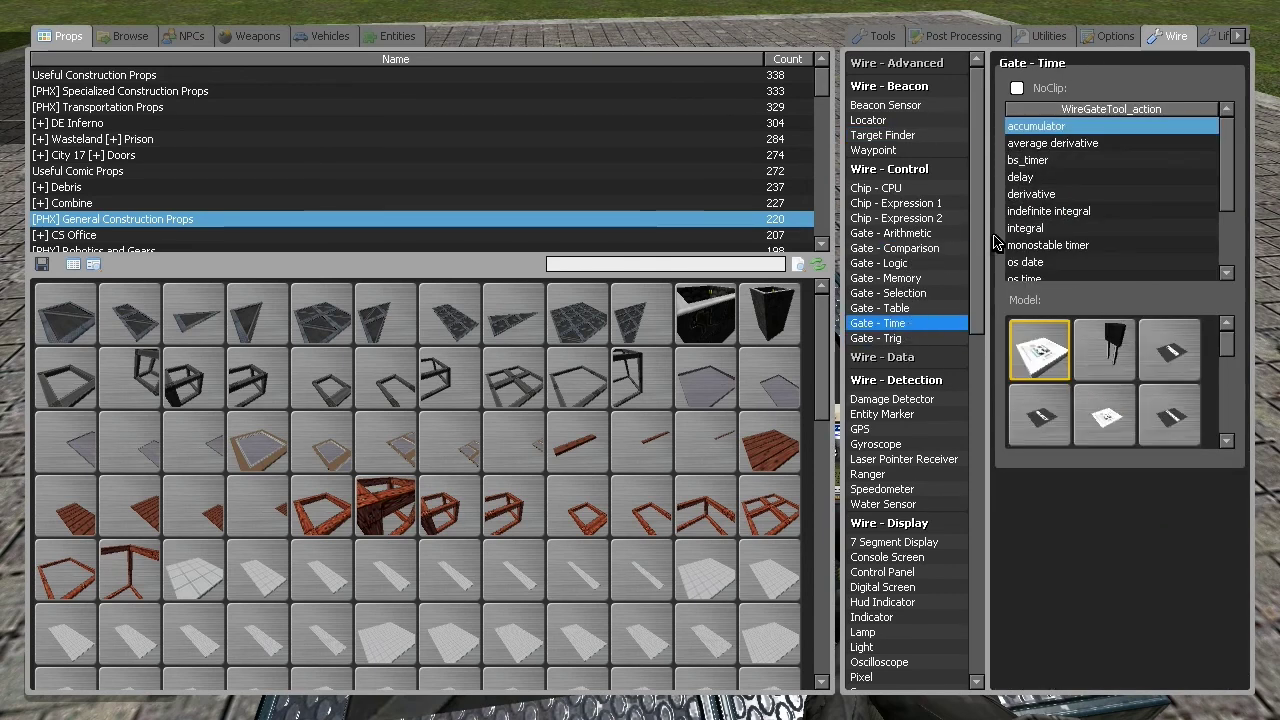
pyautogui.press('q')
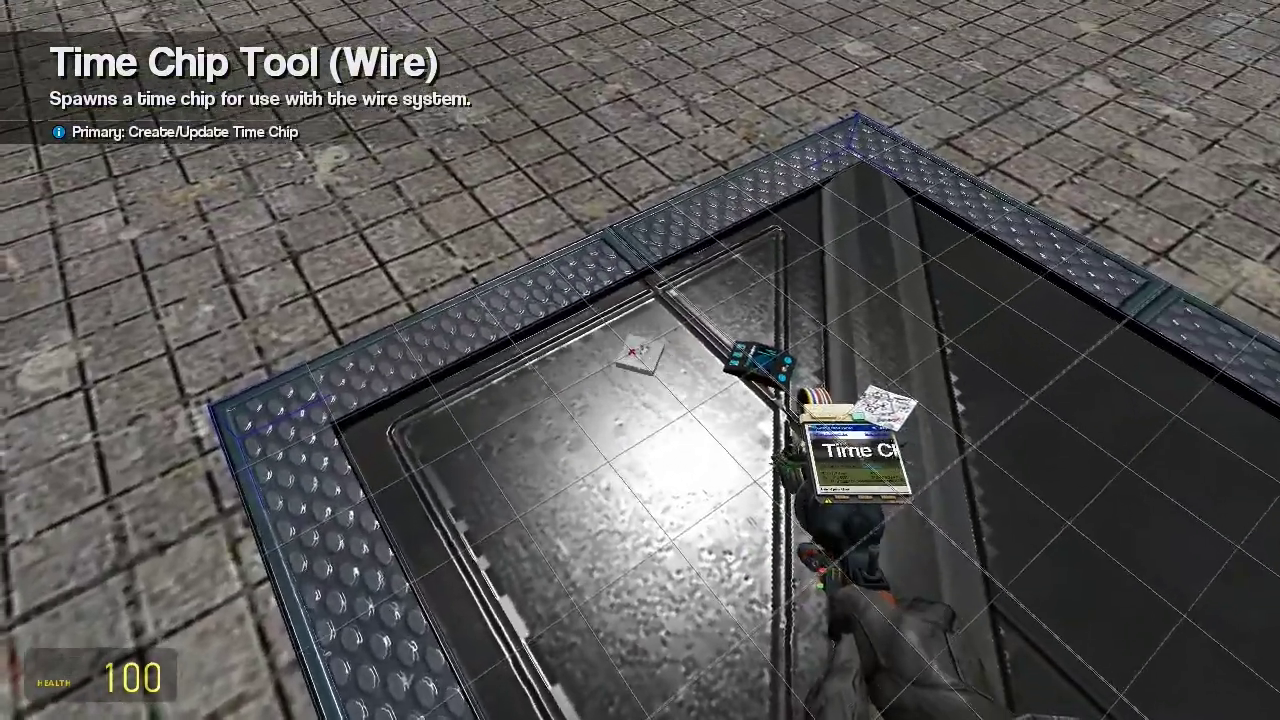
pyautogui.click(640, 360)
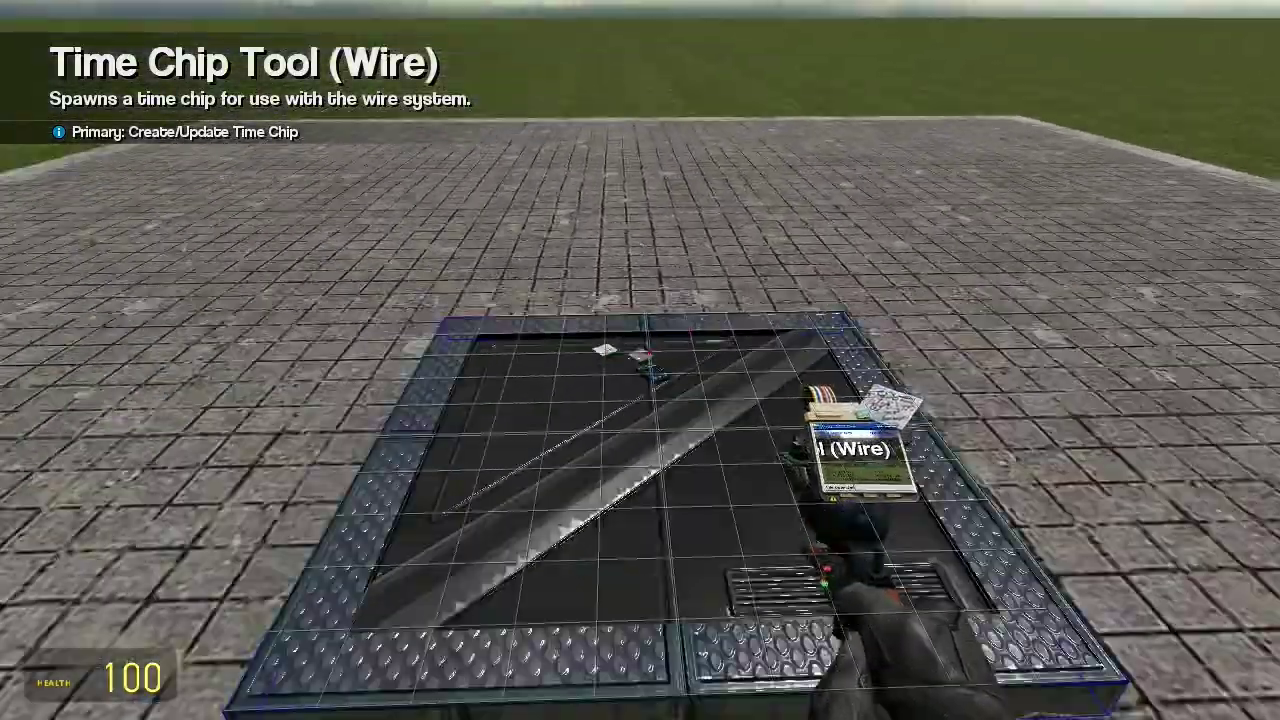
# - Grab the plate assembly from the side with the Physics Gun to test how it moves
pyautogui.press('s')
pyautogui.press('1')
pyautogui.press('d')
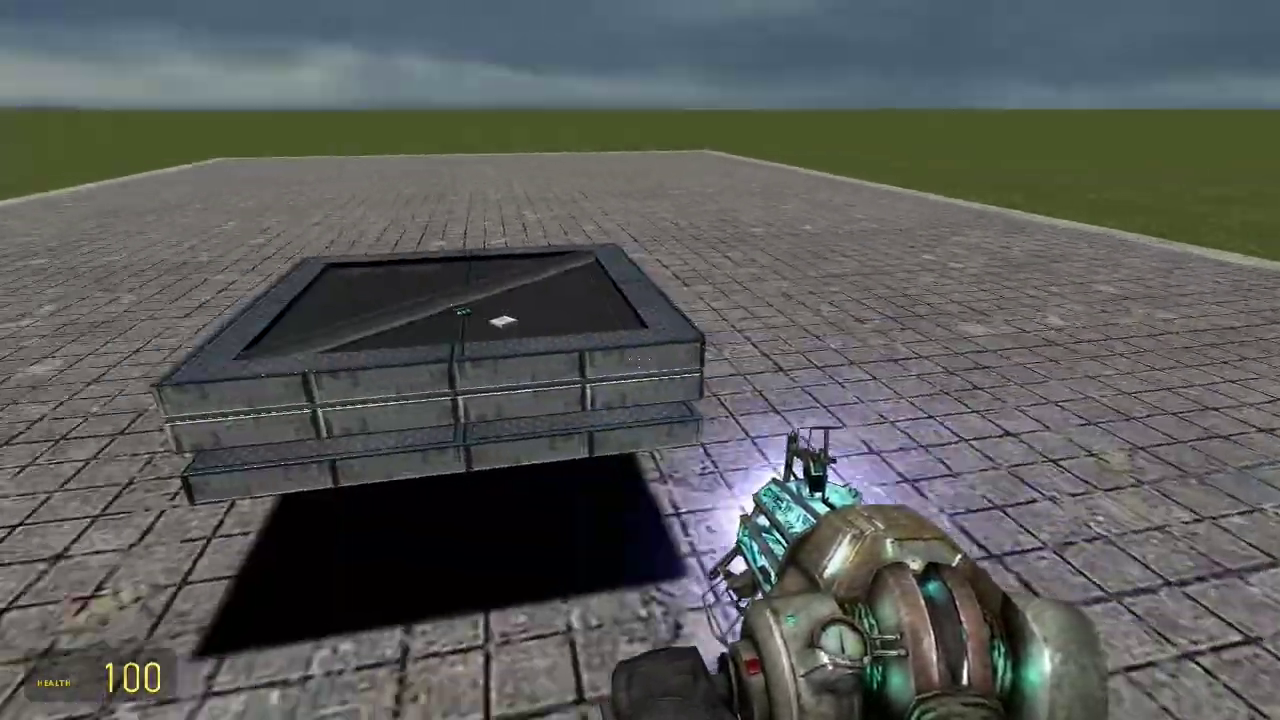
pyautogui.moveTo(640, 360); pyautogui.dragTo(640, 360)
# - Try to connect the underside of the top plate to the plate below it with a wire Hydraulic
pyautogui.press('q')
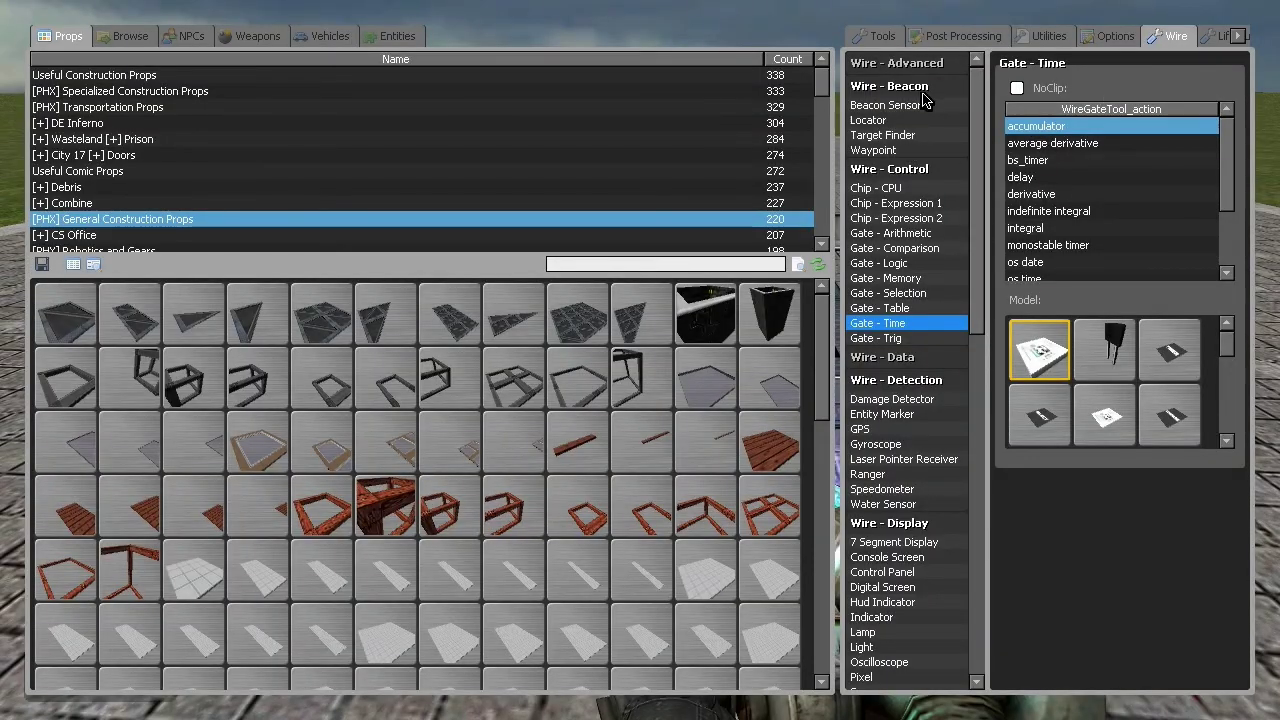
pyautogui.scroll(-10, 906, 215)
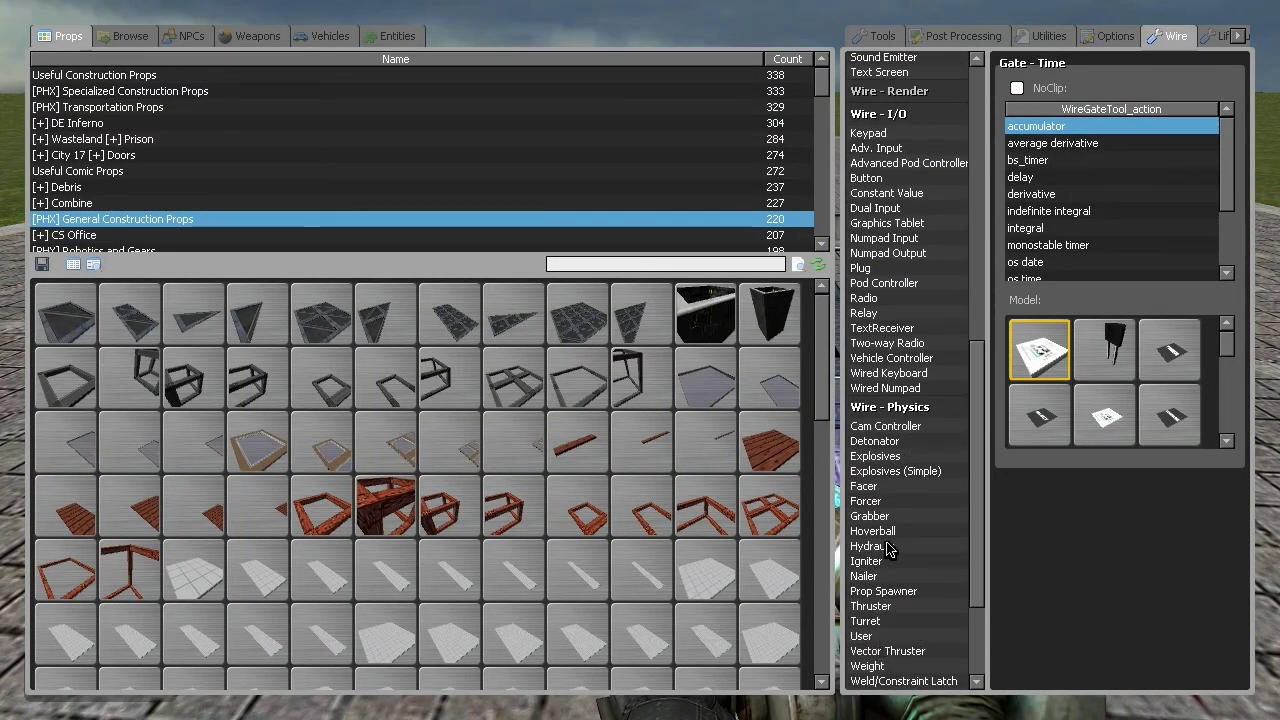
pyautogui.click(886, 549)
pyautogui.press('q')
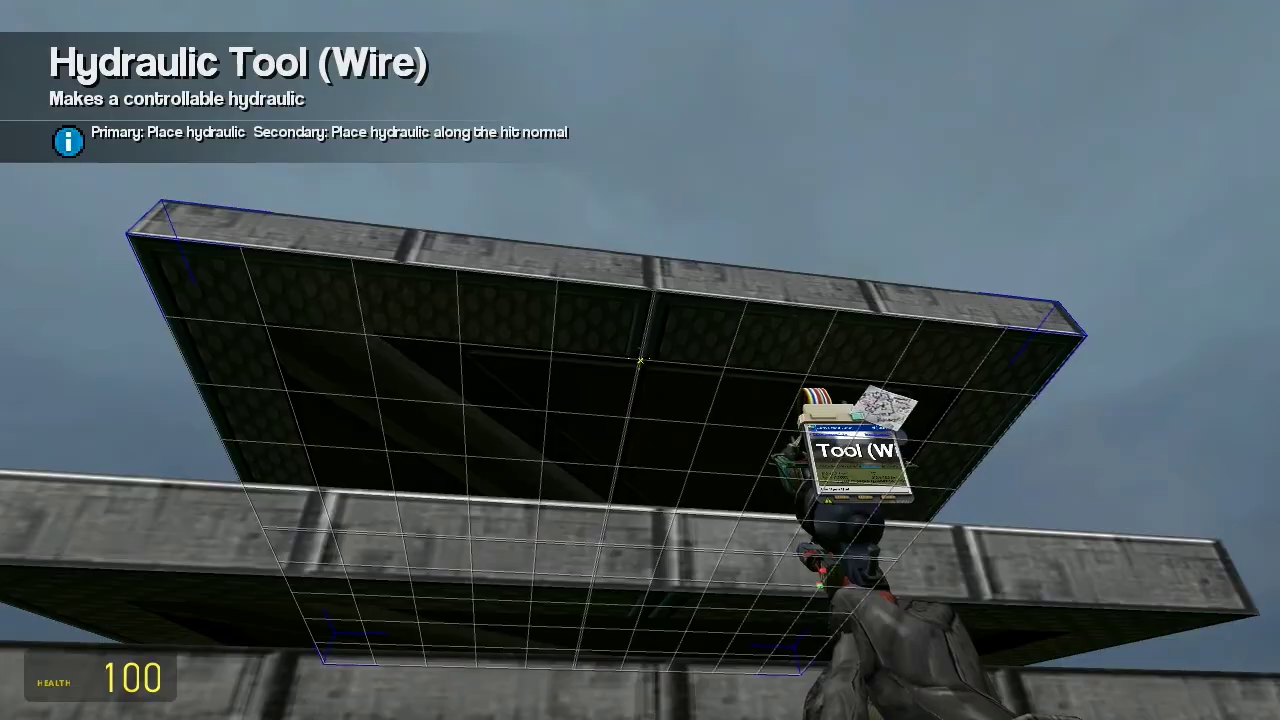
pyautogui.click(640, 360)
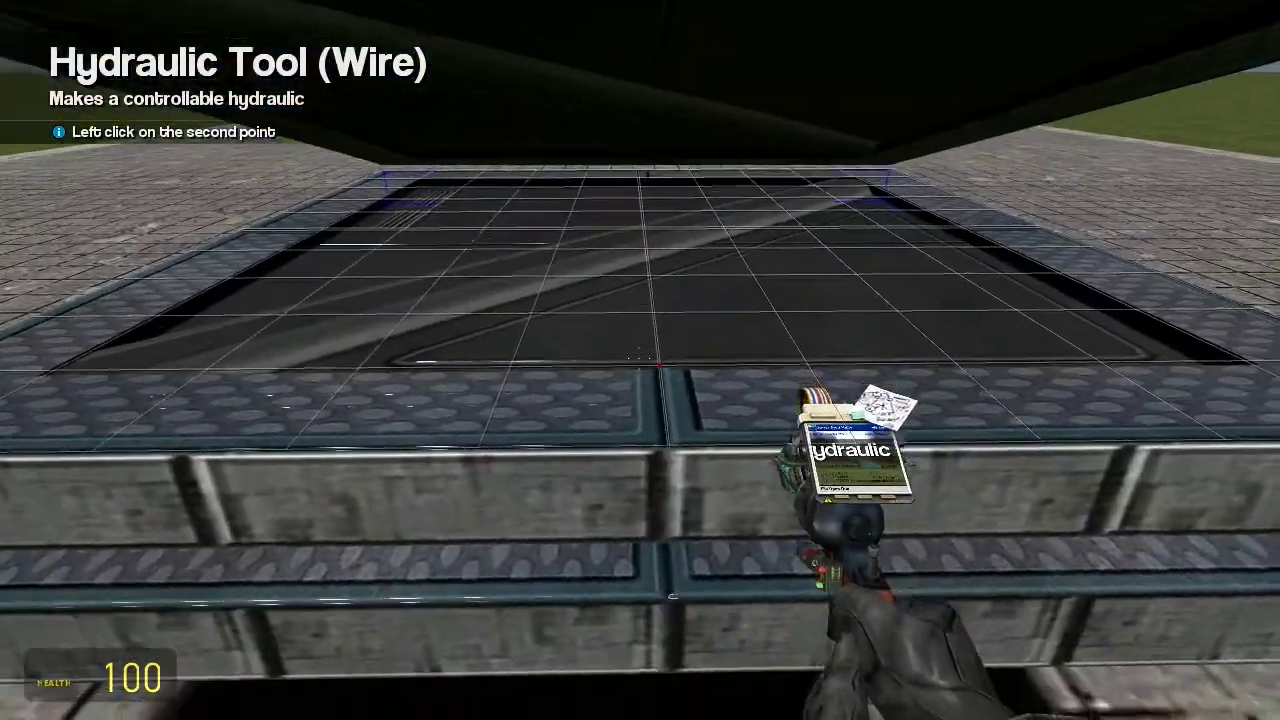
pyautogui.click(640, 360)
pyautogui.press('s')
pyautogui.press('q')
pyautogui.click(640, 308)
pyautogui.scroll(-1, 640, 360)
pyautogui.scroll(-1, 640, 360)
pyautogui.press('q')
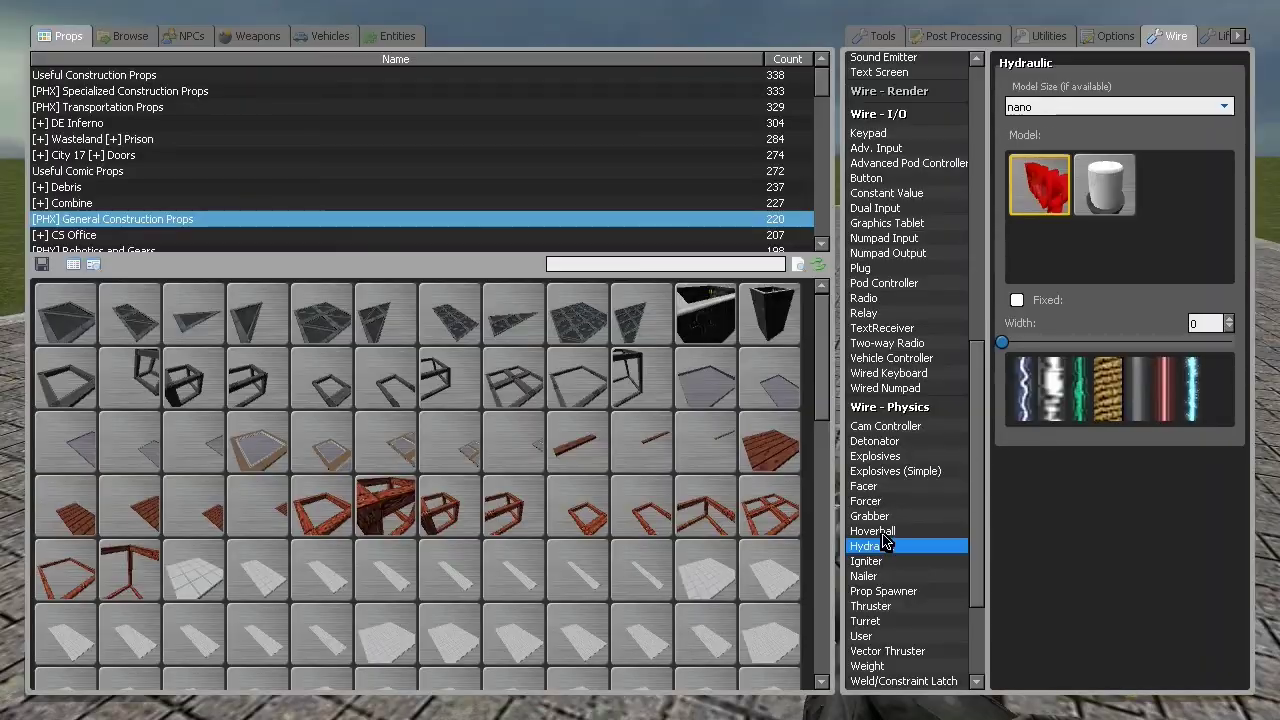
pyautogui.click(878, 548)
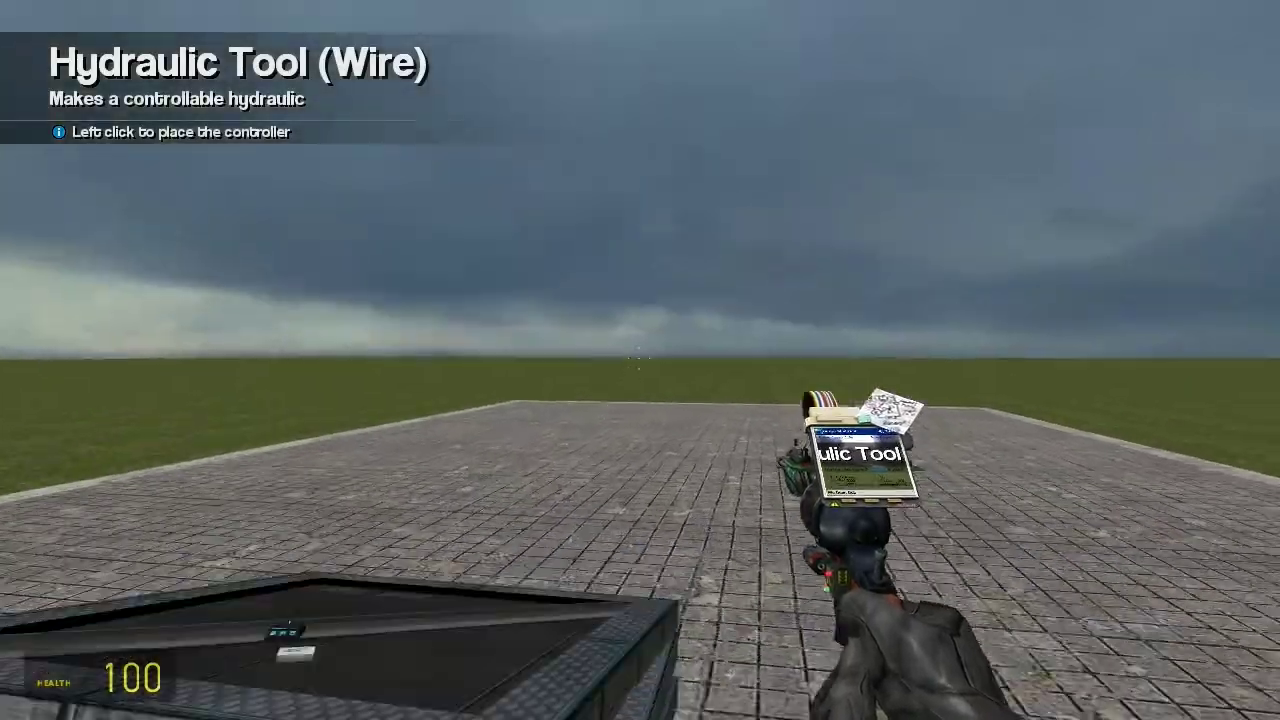
pyautogui.press('w')
pyautogui.press('s')
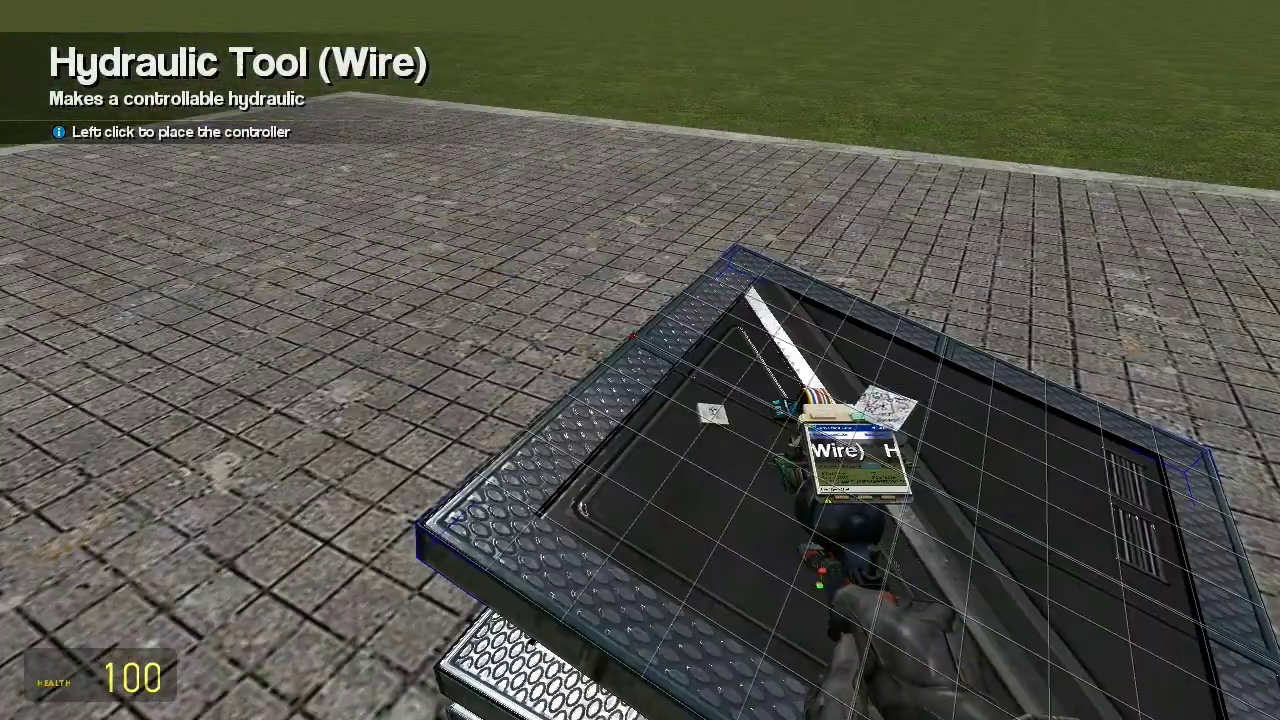
# - Link the top plate to the plate below with a nano-size wire hydraulic of width 1, and place its controller on the top plate
pyautogui.press('q')
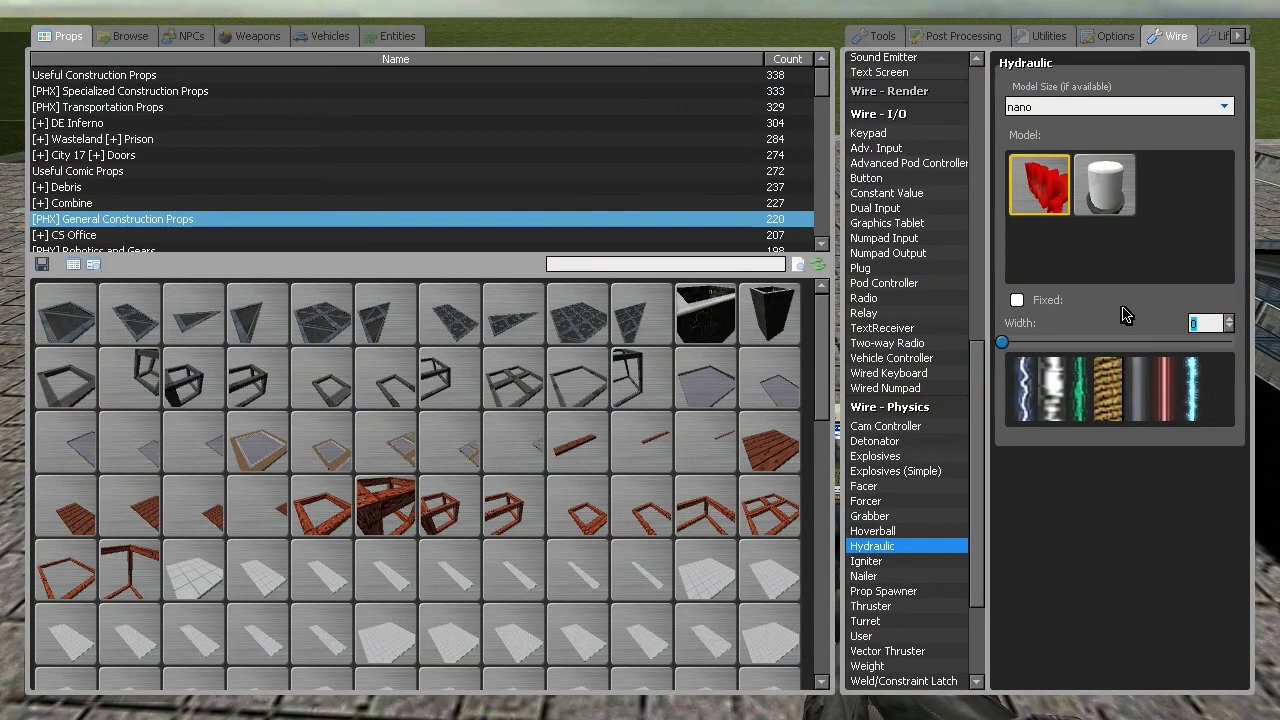
pyautogui.press('q')
pyautogui.press('w')
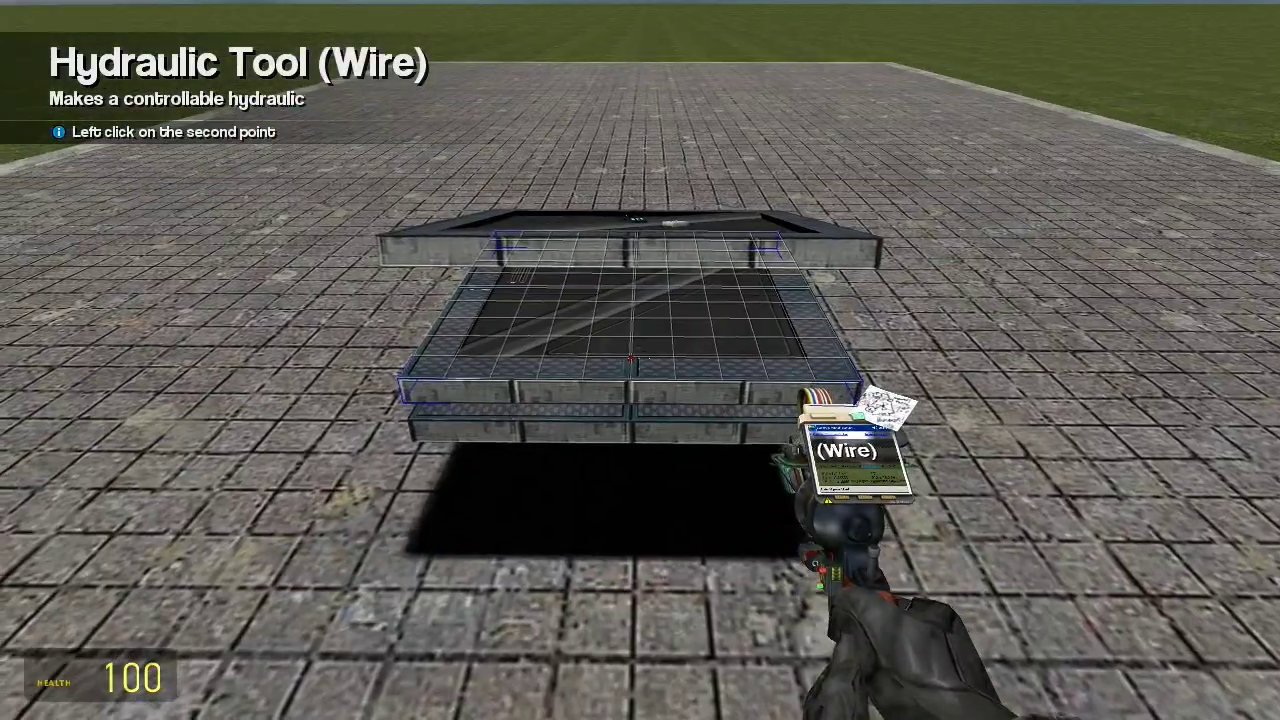
pyautogui.click(640, 360)
pyautogui.press('w')
pyautogui.press('w')
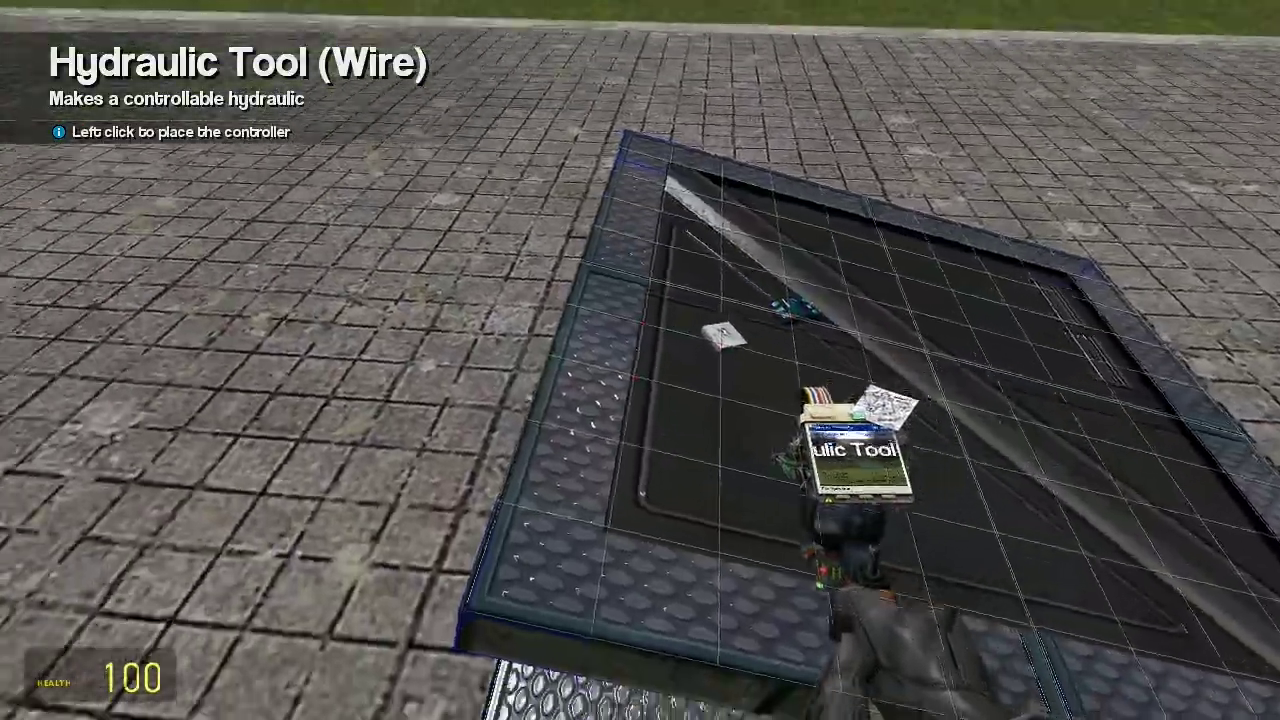
pyautogui.click(640, 360)
pyautogui.press('s')
pyautogui.press('d')
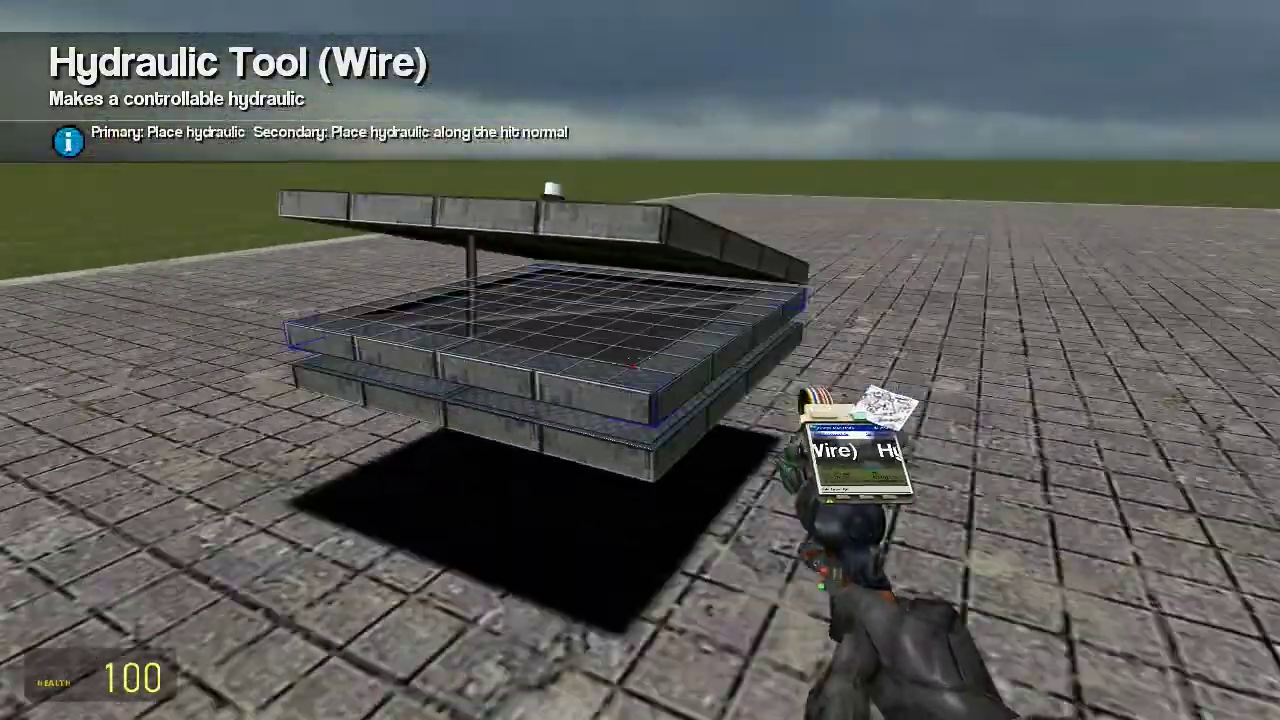
pyautogui.press('w')
pyautogui.press('w')
pyautogui.press('w')
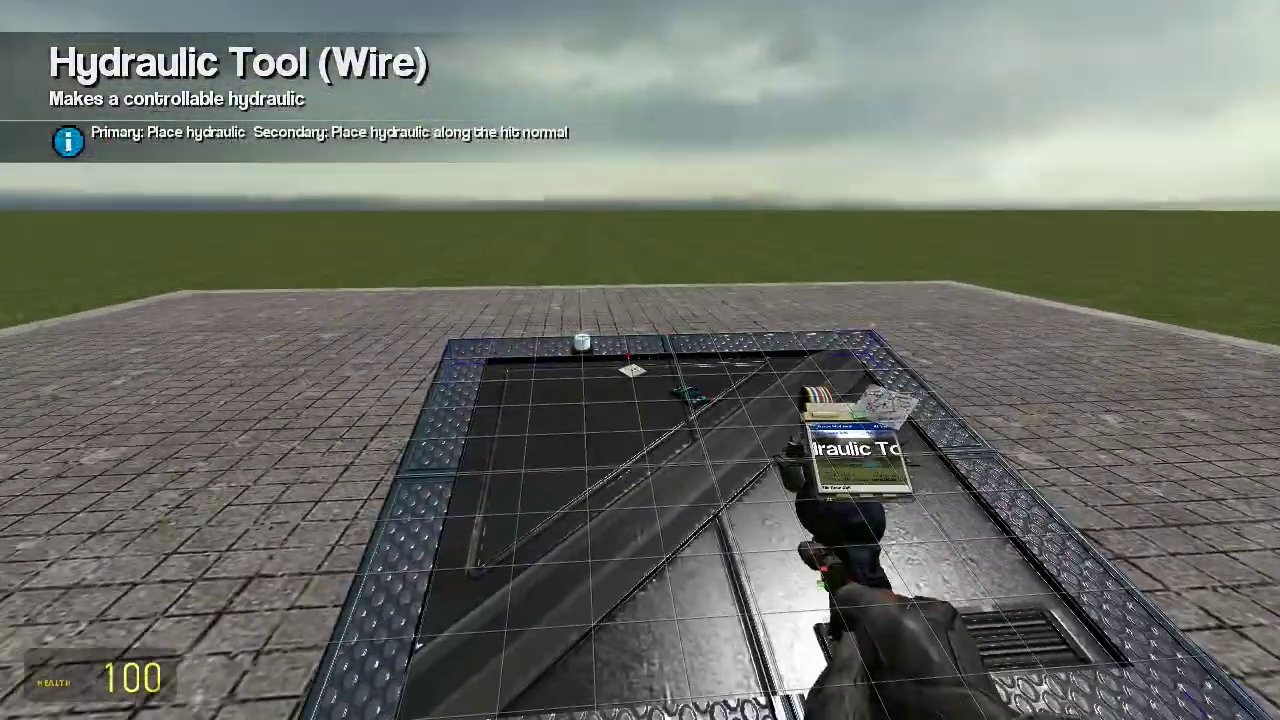
pyautogui.press('s')
pyautogui.press('d')
# - Choose the wire Beacon Sensor tool and grab the hinged plates with the Physics Gun to test how they move
pyautogui.press('q')
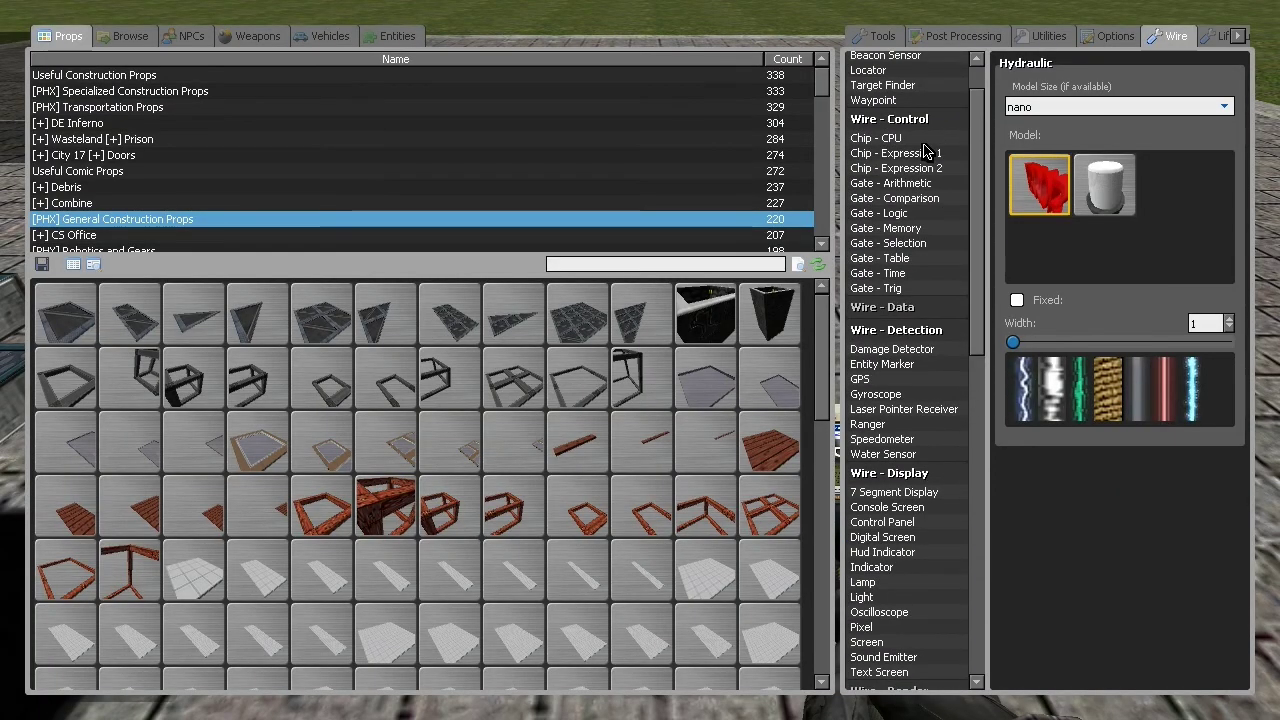
pyautogui.click(890, 106)
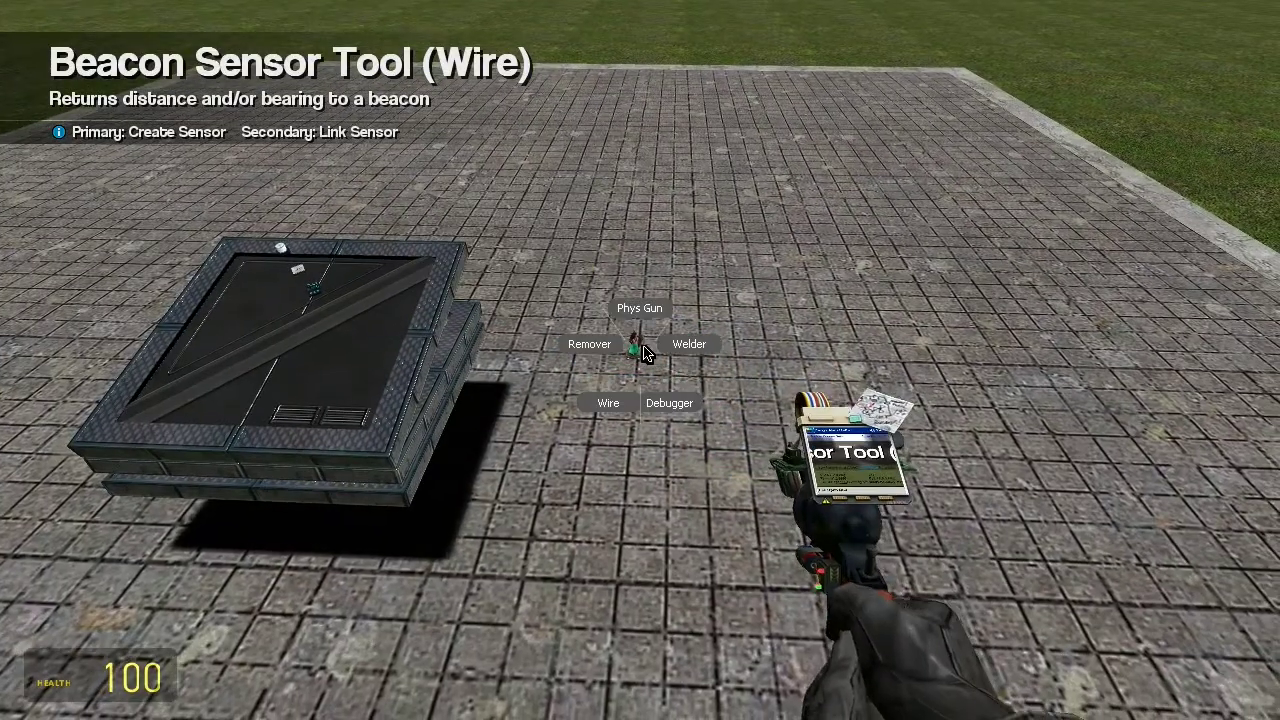
pyautogui.click(639, 308)
pyautogui.press('z')
pyautogui.press('q')
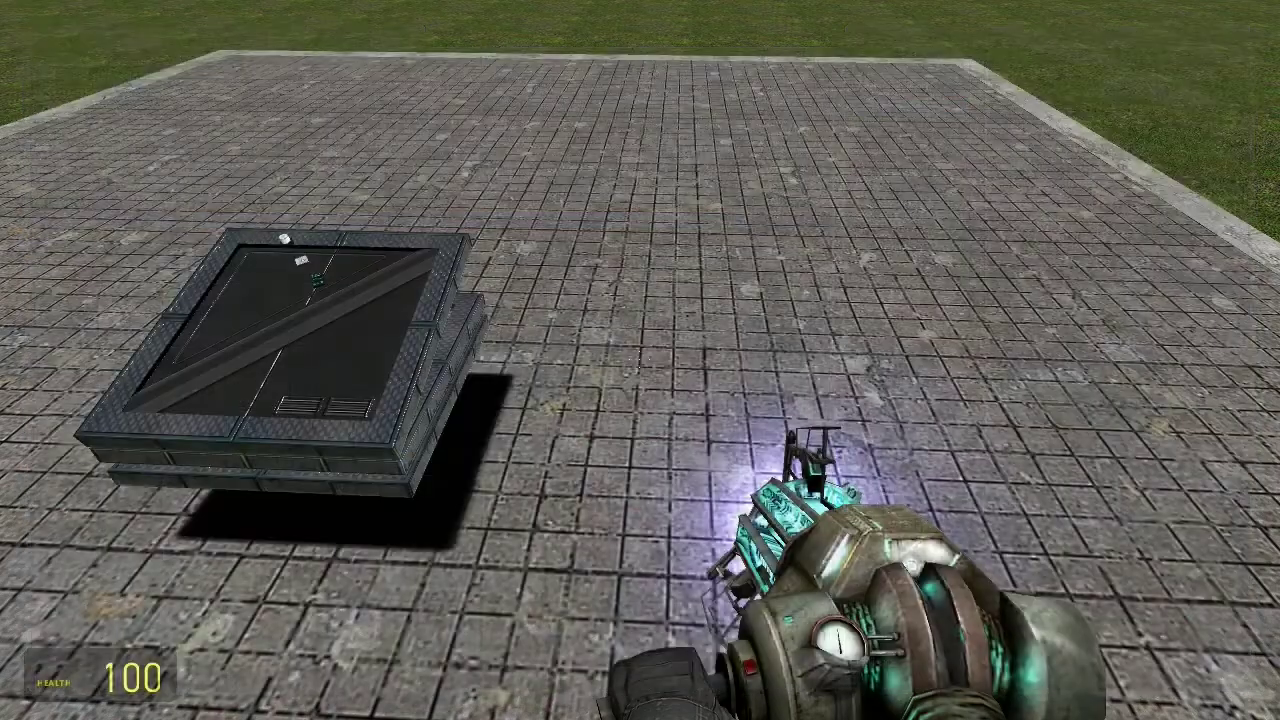
pyautogui.press('a')
pyautogui.press('w')
pyautogui.click(640, 360)
pyautogui.press('w')
pyautogui.click(640, 360)
pyautogui.moveTo(640, 360); pyautogui.dragTo(640, 360)
pyautogui.scroll(5, 640, 360)
# - Place a wire Beacon Sensor that outputs distance and bearing on the ground beside the platform
pyautogui.press('q')
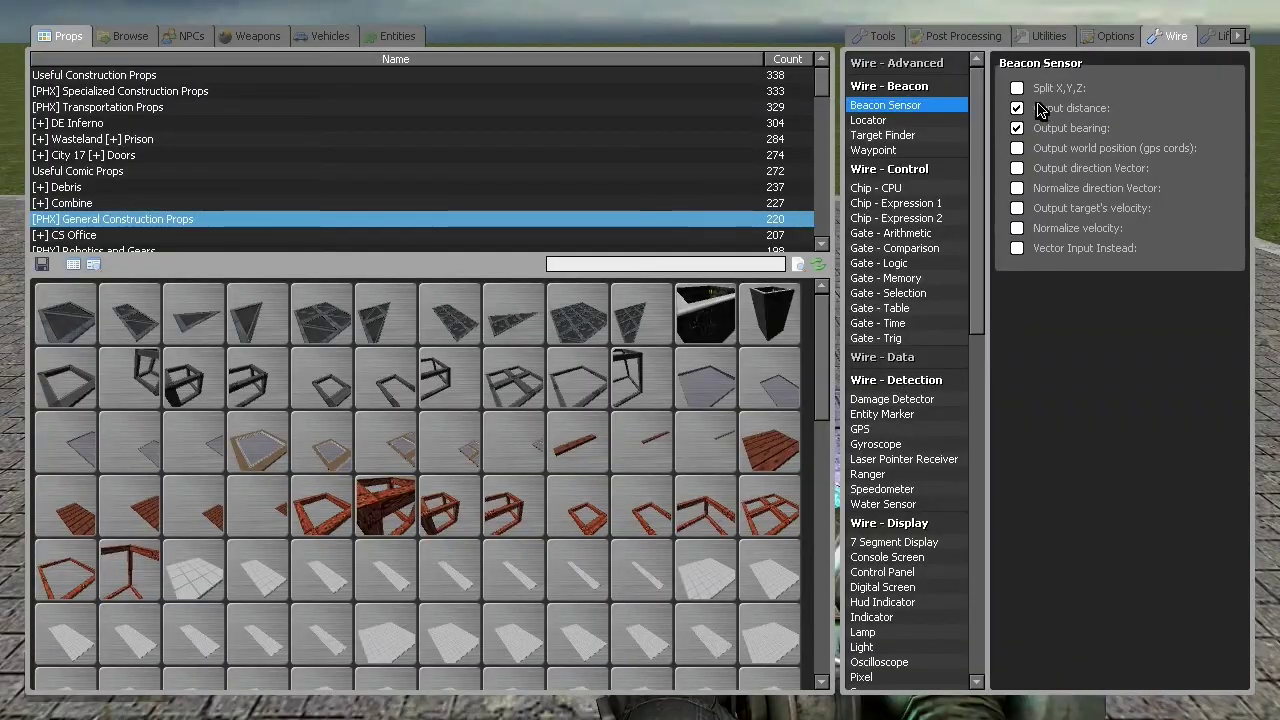
pyautogui.press('q')
pyautogui.click(640, 360)
pyautogui.press('w')
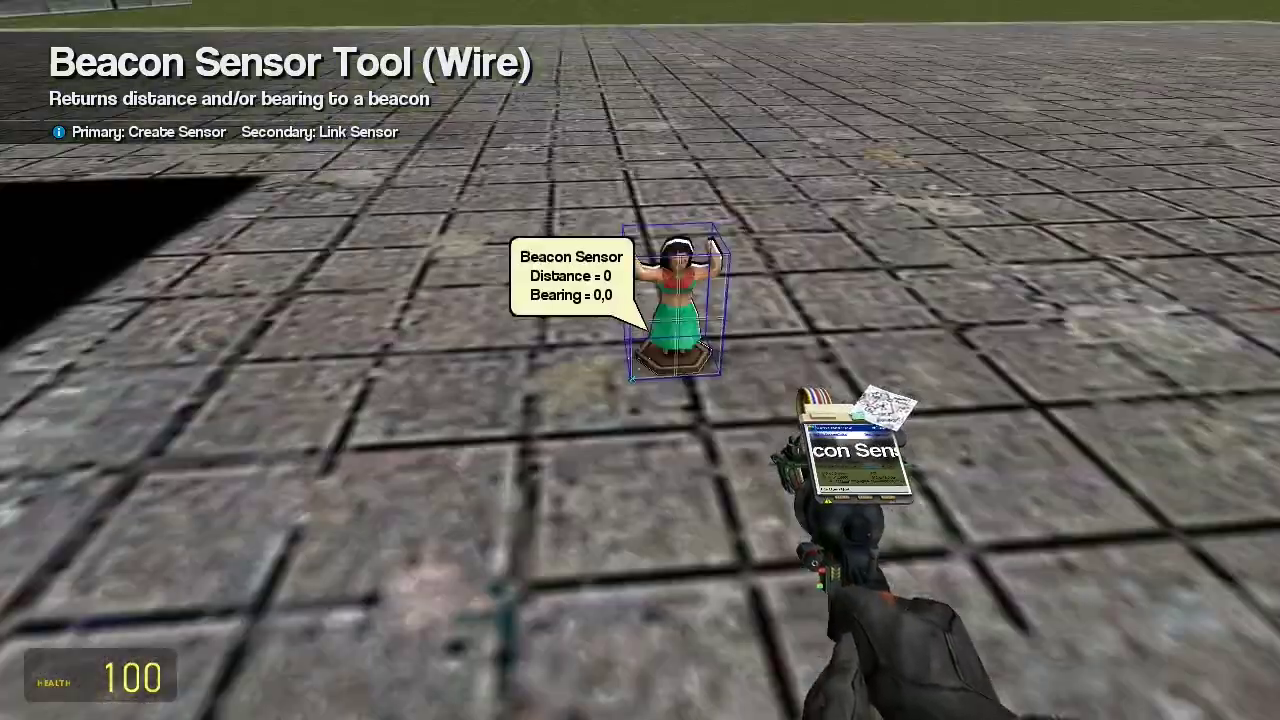
# - Lift the beacon sensor to the edge of the top plate with the Physics Gun and reposition the top plate
pyautogui.press('1')
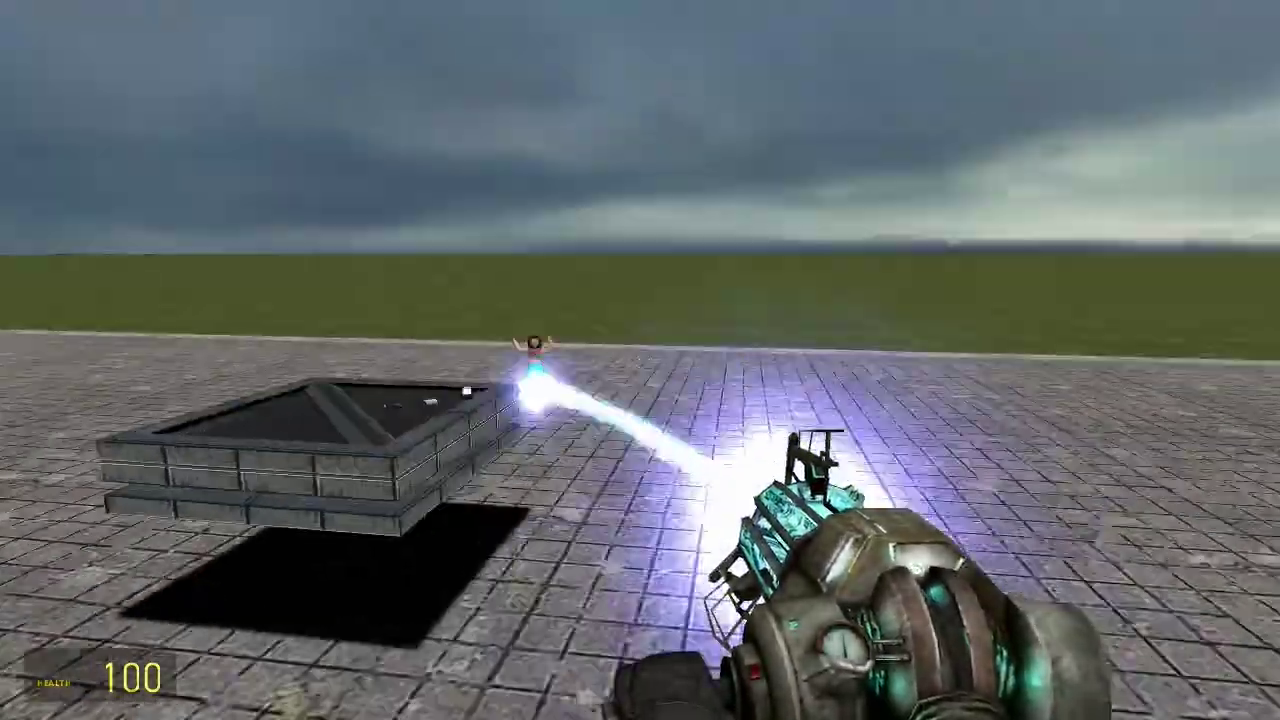
pyautogui.moveTo(640, 360); pyautogui.dragTo(640, 360)
pyautogui.press('w')
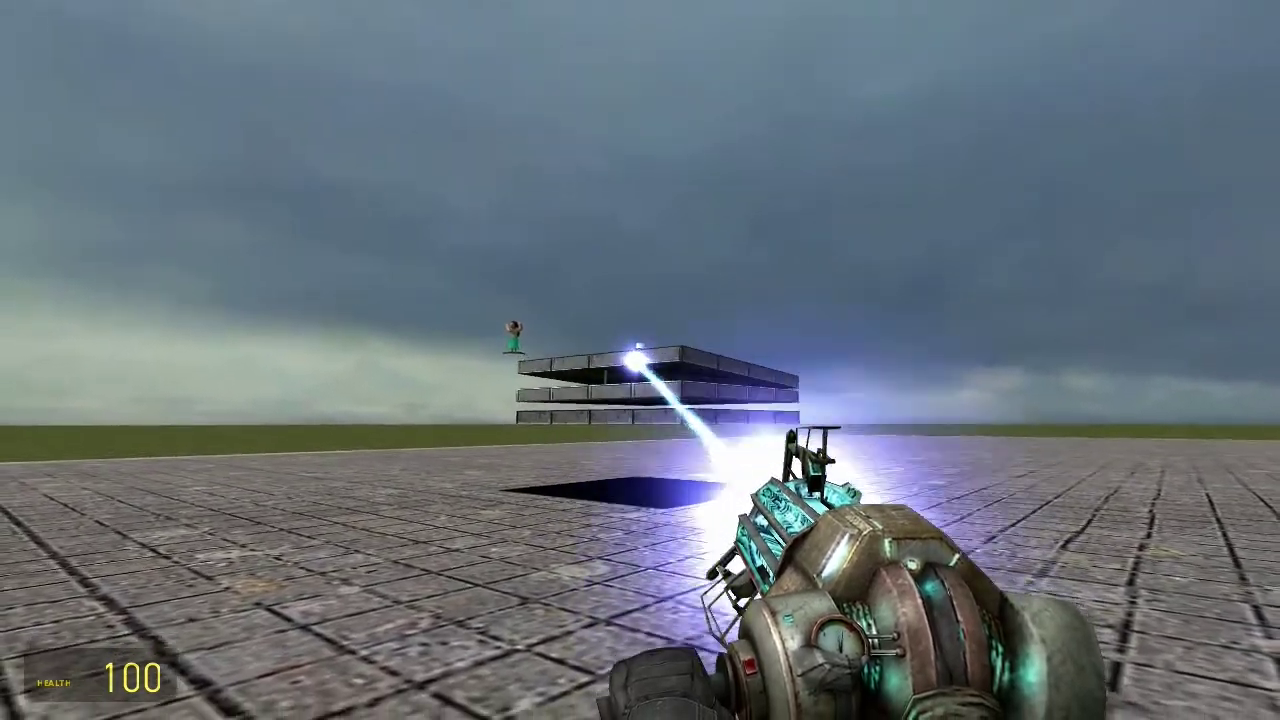
pyautogui.moveTo(640, 360); pyautogui.dragTo(640, 360)
pyautogui.press('w')
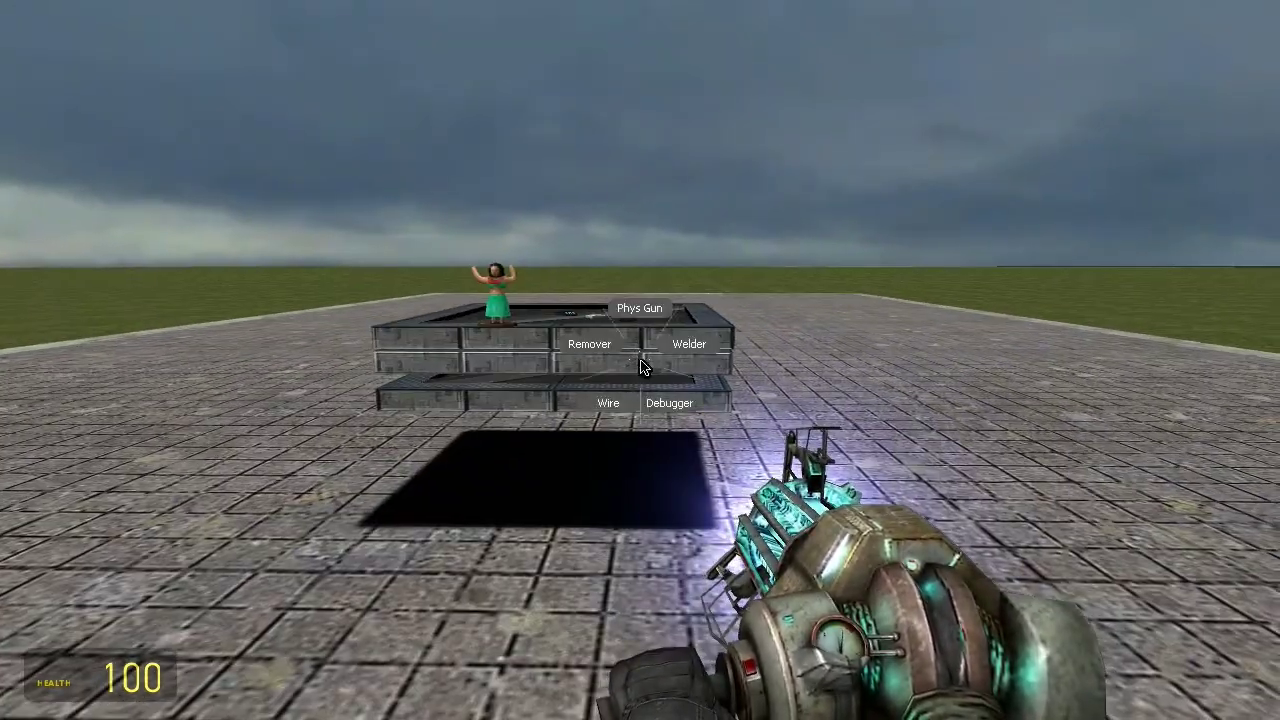
# - Apply No Collide between the beacon sensor and the top plate
pyautogui.press('q')
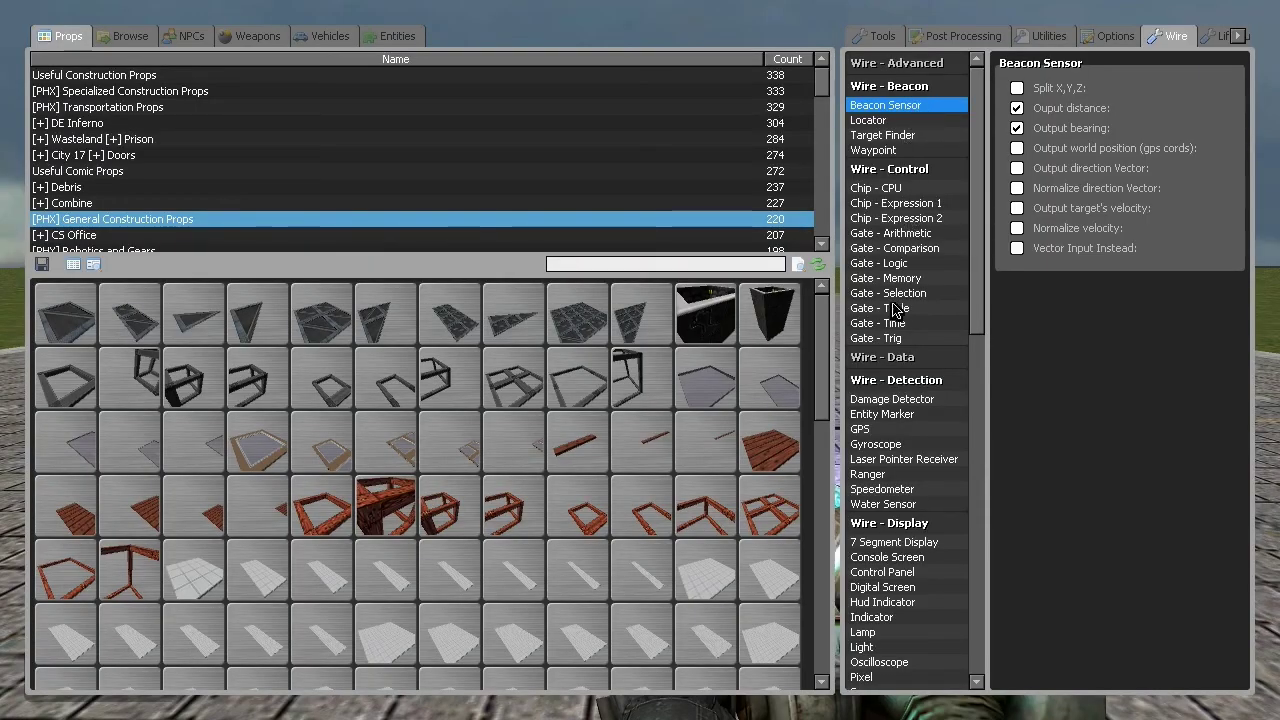
pyautogui.scroll(-3, 895, 310)
pyautogui.click(878, 36)
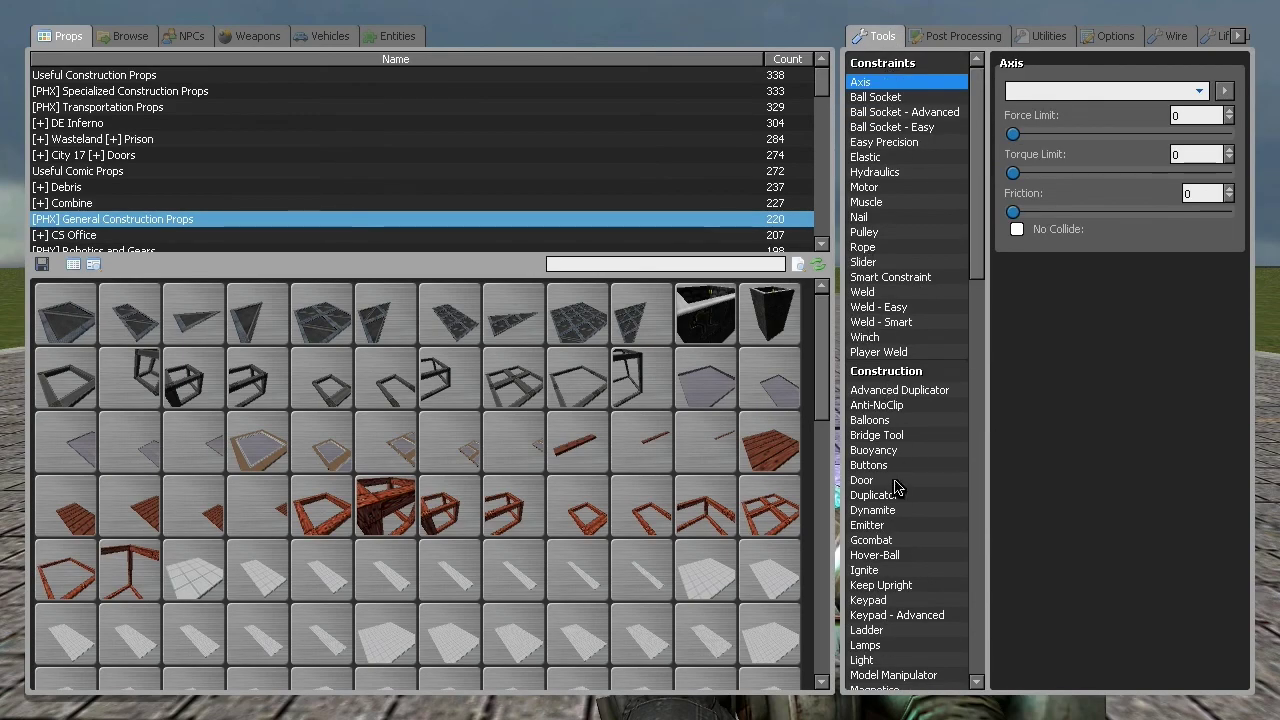
pyautogui.scroll(-1, 896, 505)
pyautogui.click(874, 605)
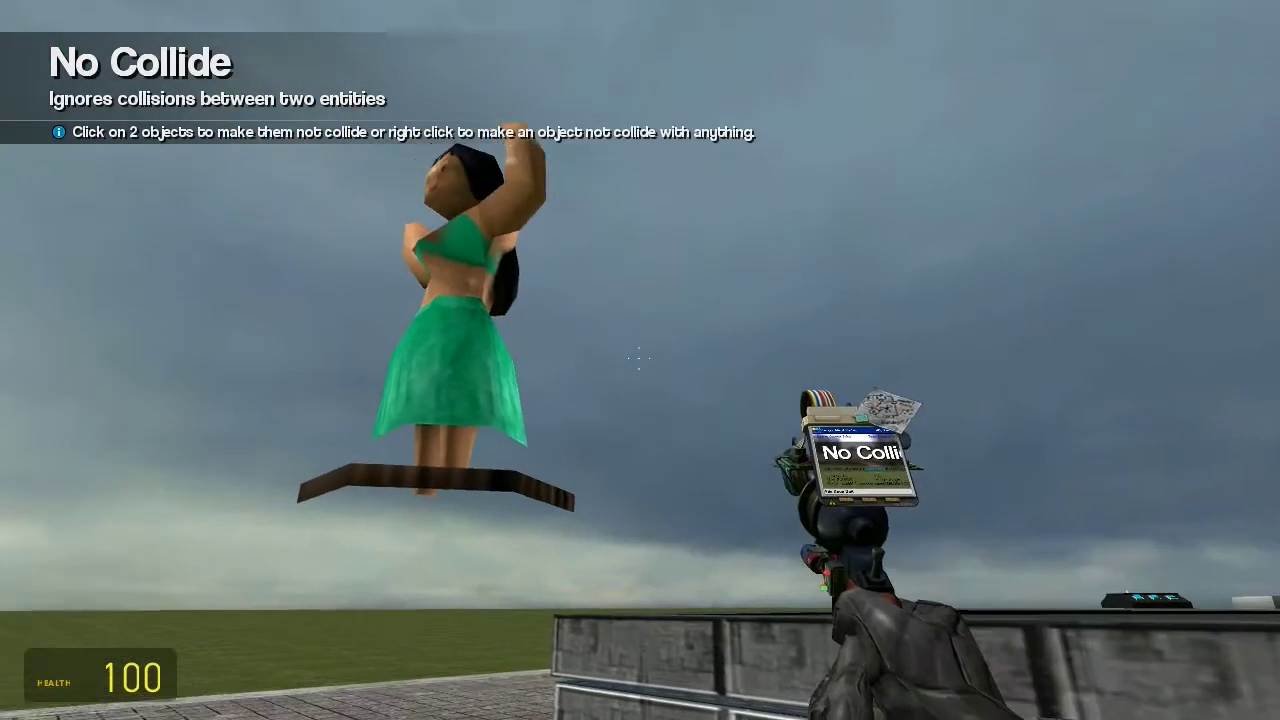
pyautogui.click(640, 360)
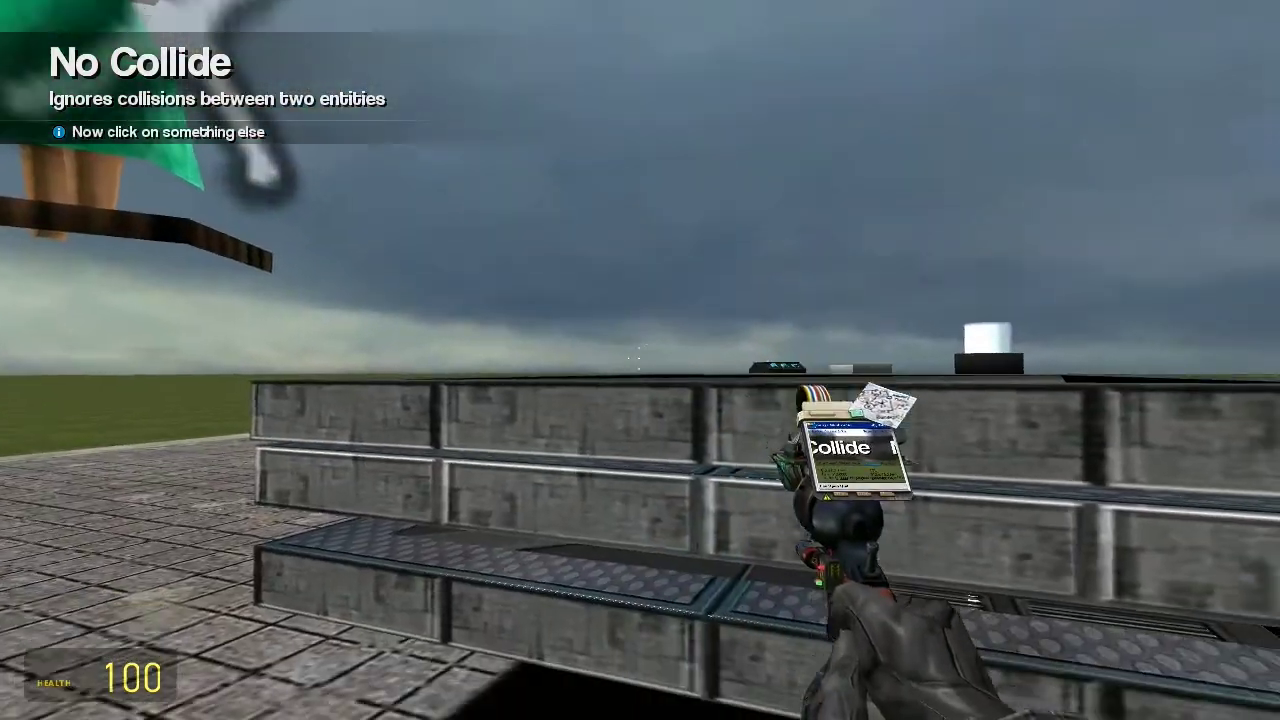
pyautogui.click(640, 360)
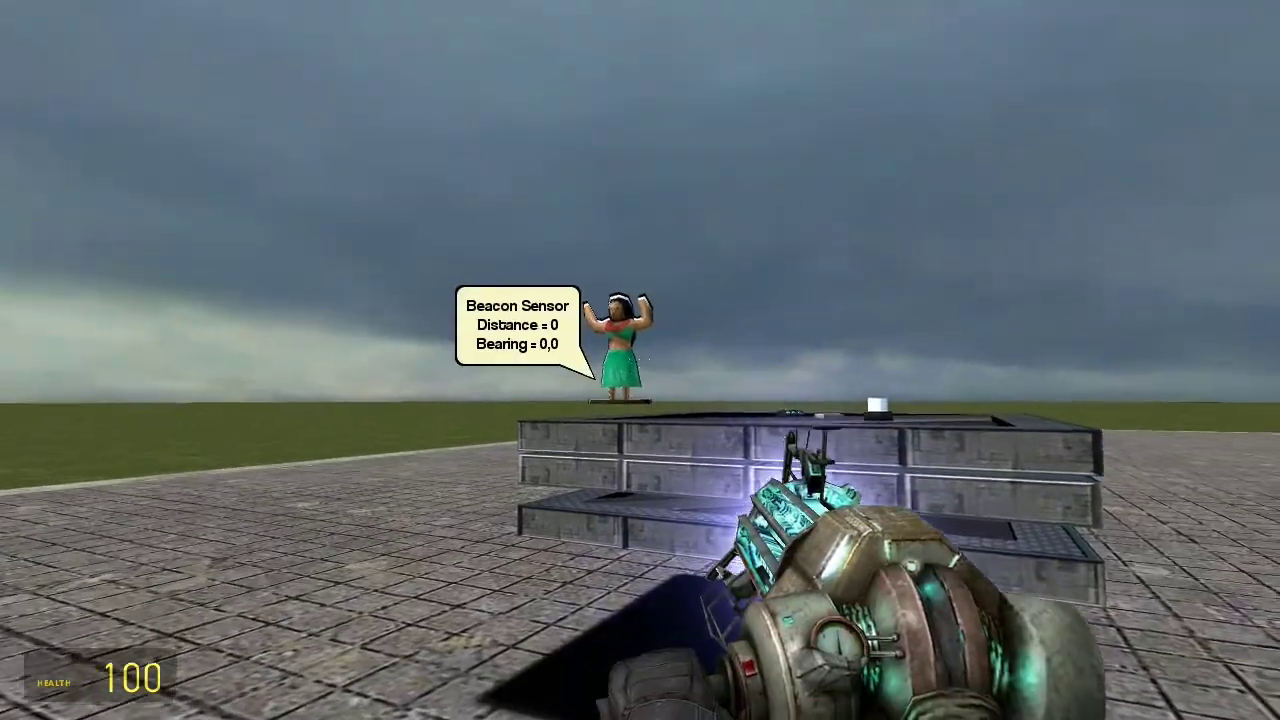
# - Move the beacon sensor onto the top plate beside the target finder with the Physics Gun
pyautogui.moveTo(640, 360); pyautogui.dragTo(640, 360)
pyautogui.press('w')
pyautogui.press('s')
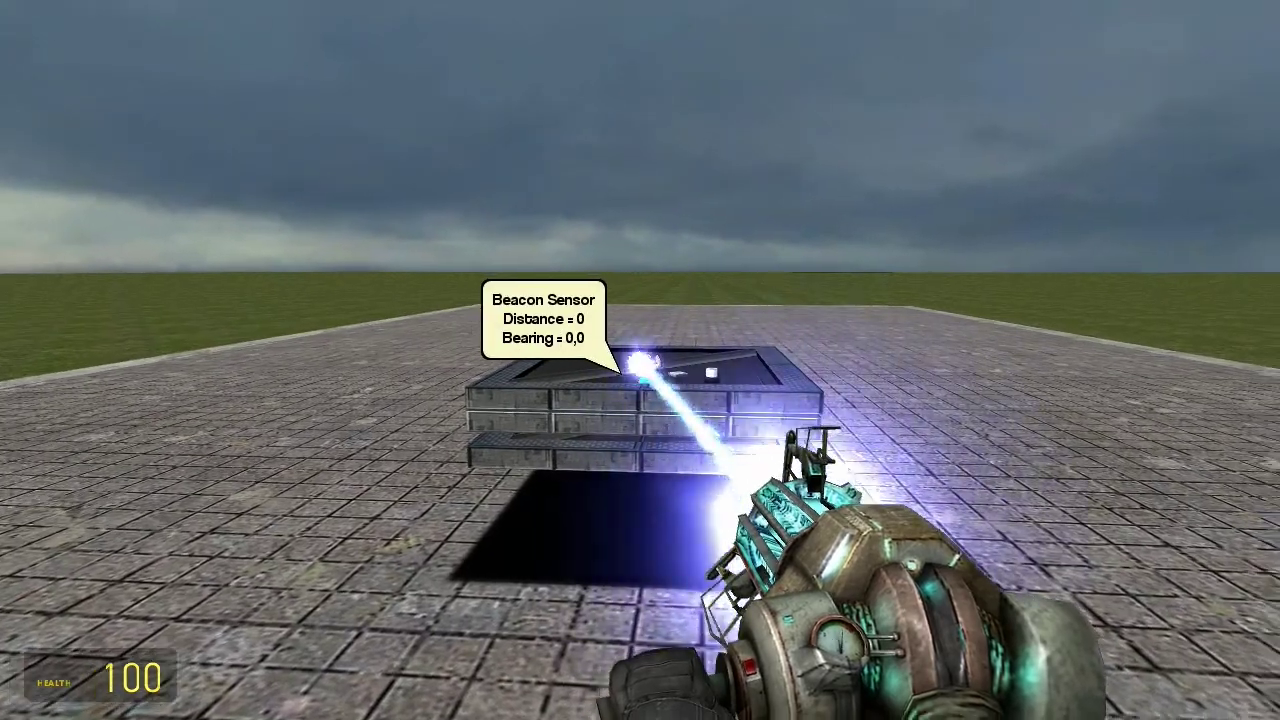
pyautogui.moveTo(640, 360); pyautogui.dragTo(640, 360)
pyautogui.press('w')
pyautogui.press('a')
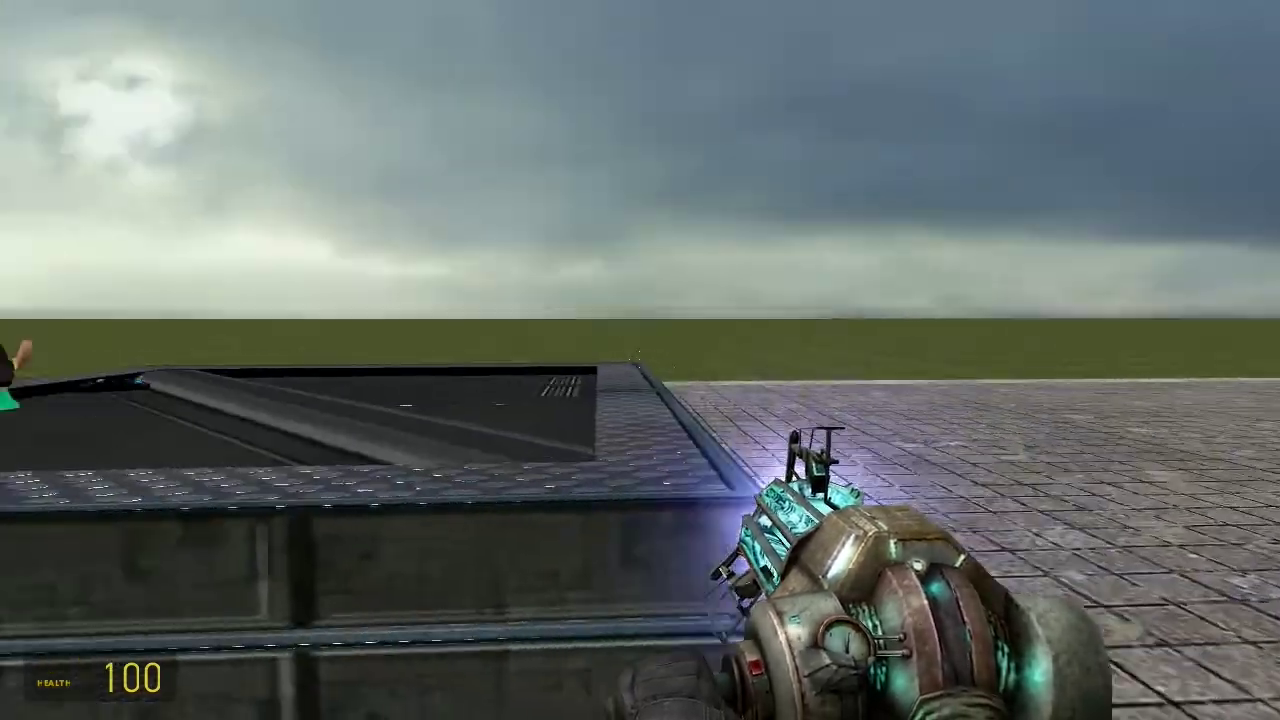
pyautogui.press('s')
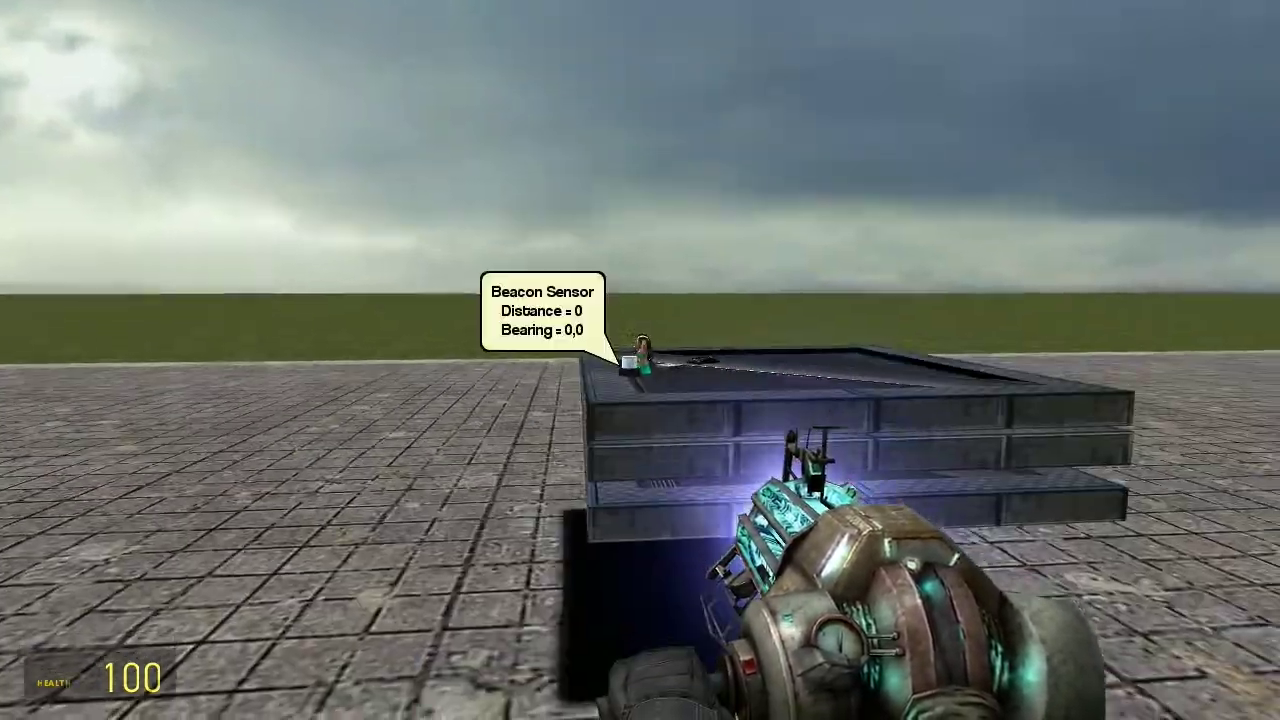
# - Sink the beacon sensor partly into the middle of the top plate's front edge and freeze it there
pyautogui.moveTo(640, 360); pyautogui.dragTo(640, 360)
pyautogui.press('s')
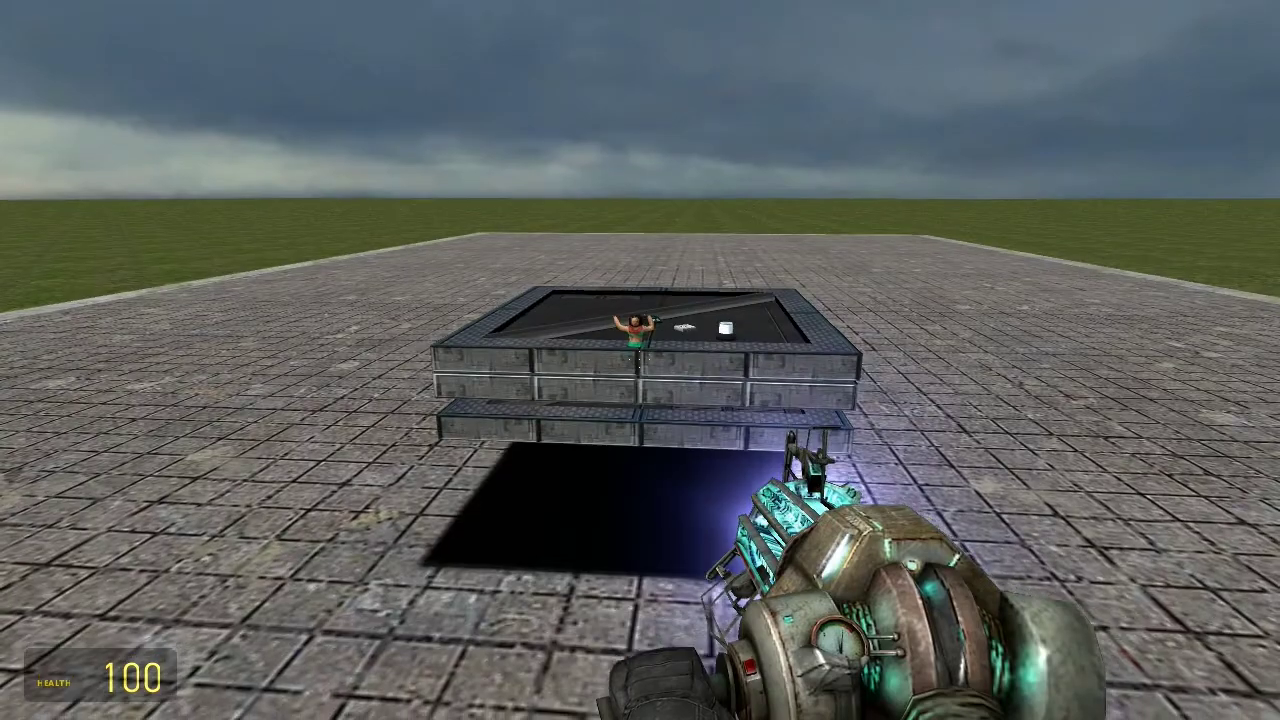
pyautogui.press('w')
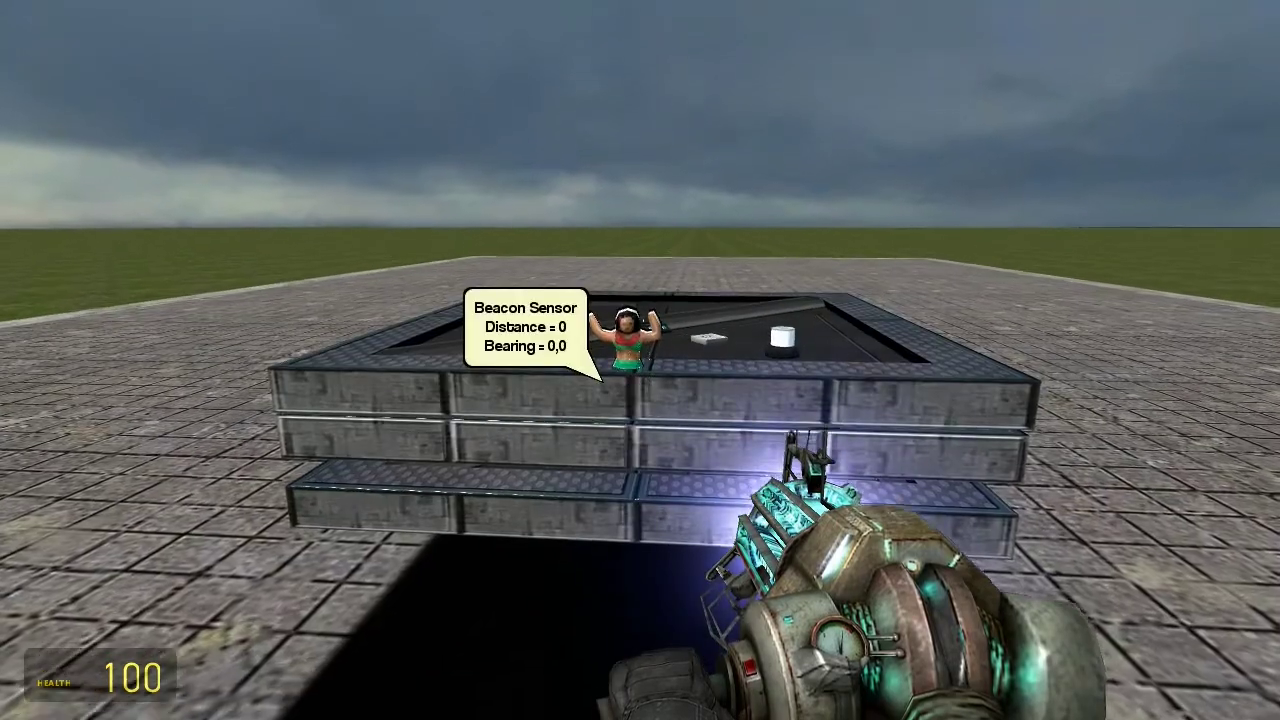
pyautogui.moveTo(640, 360); pyautogui.dragTo(640, 360)
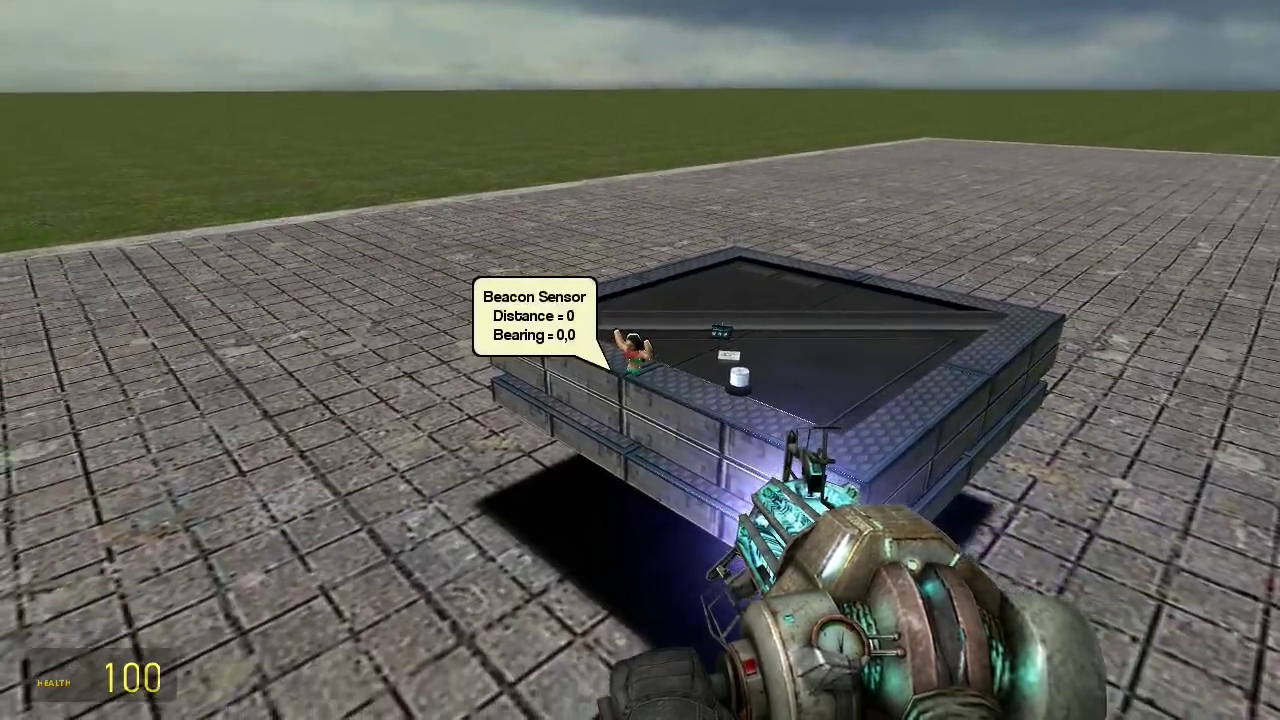
# - Place a Wire thruster with the flat round plate model and force multiplier 5 near one end of the side opposite the beacon sensor
pyautogui.press('w')
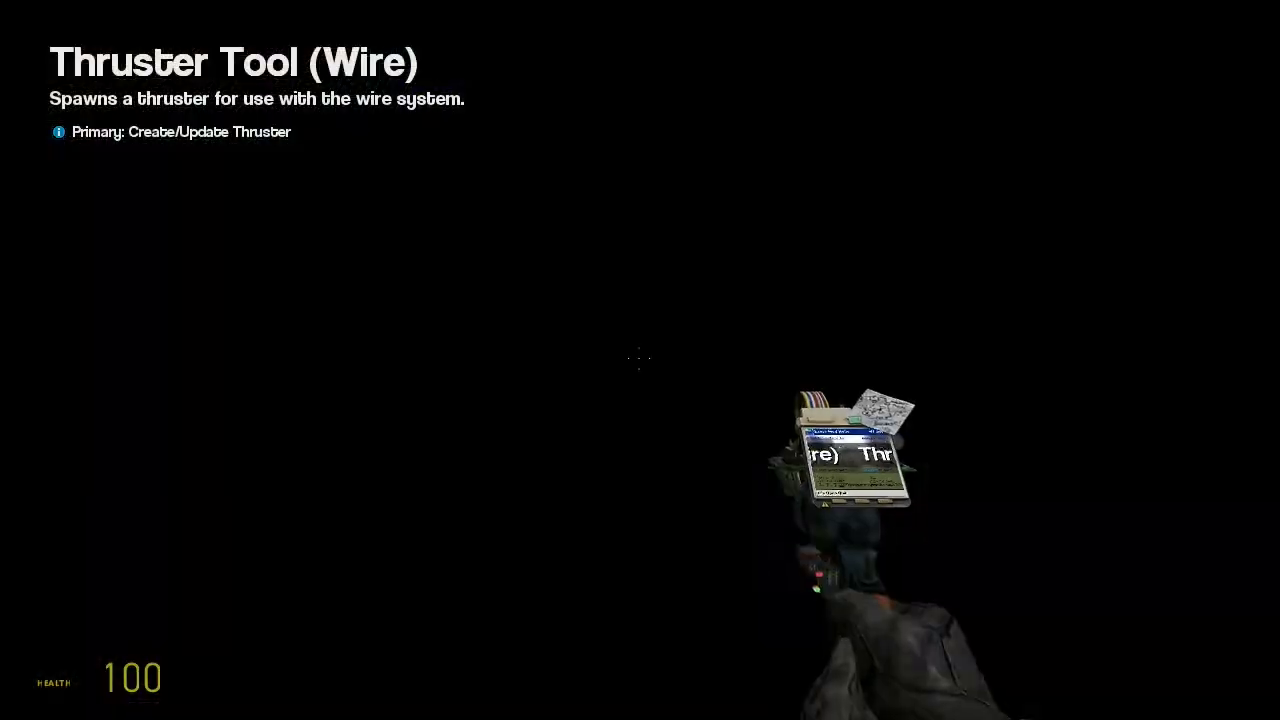
pyautogui.press('q')
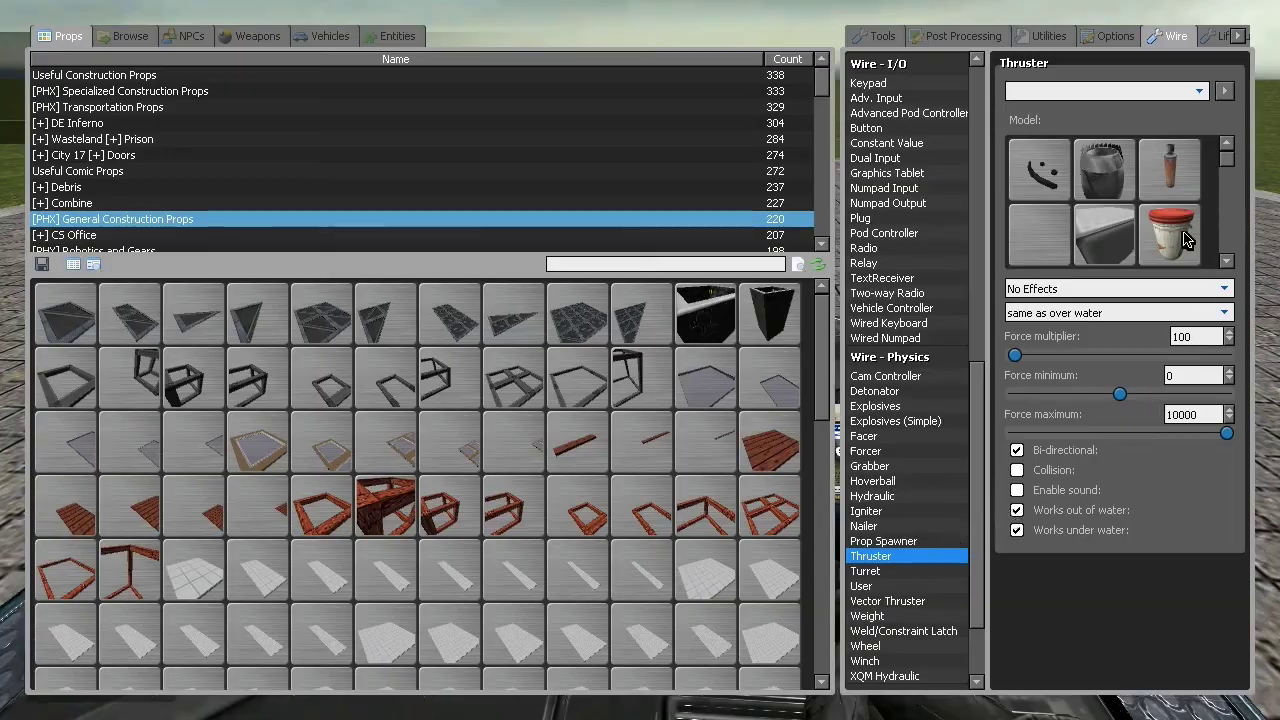
pyautogui.scroll(-2, 1178, 225)
pyautogui.press('q')
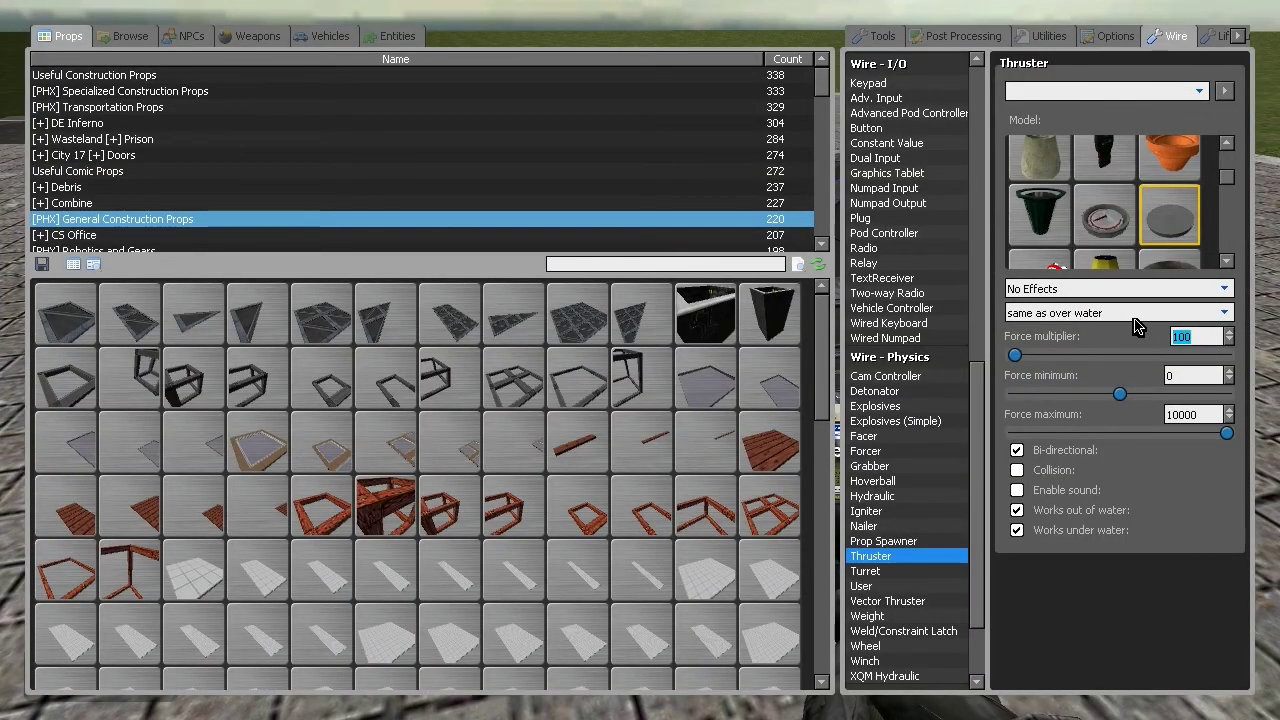
pyautogui.press('q')
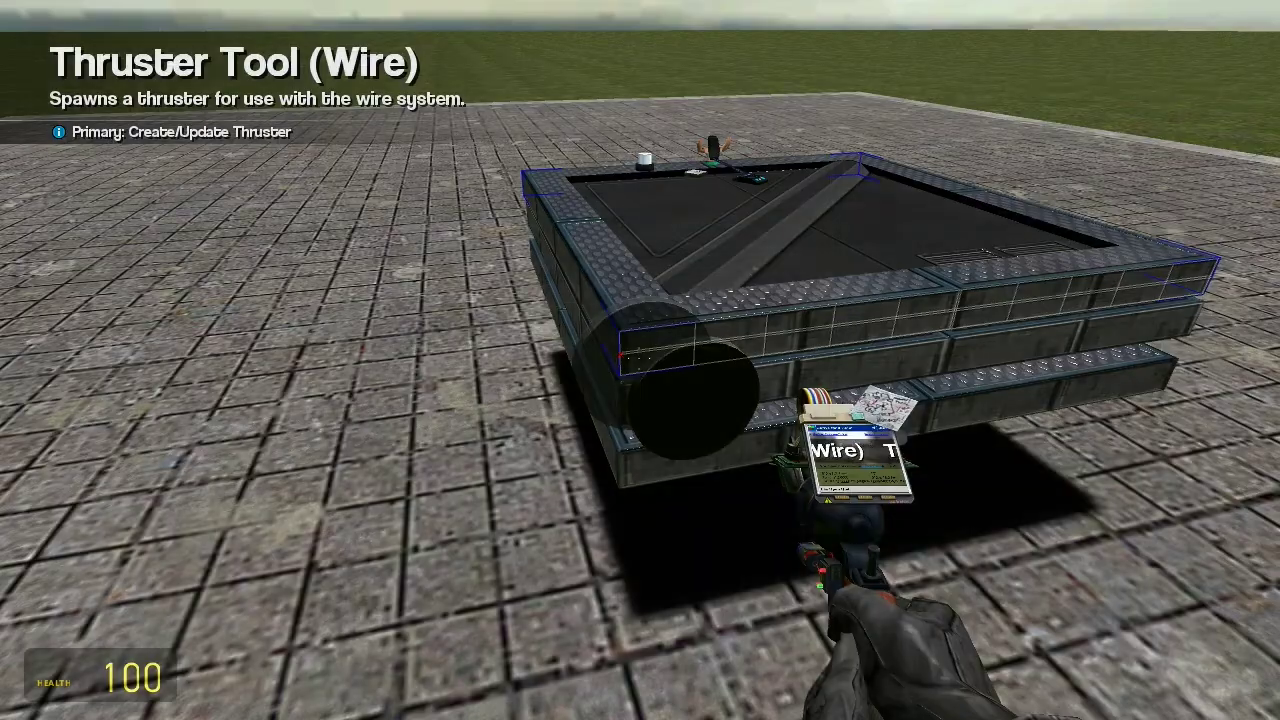
pyautogui.click(640, 360)
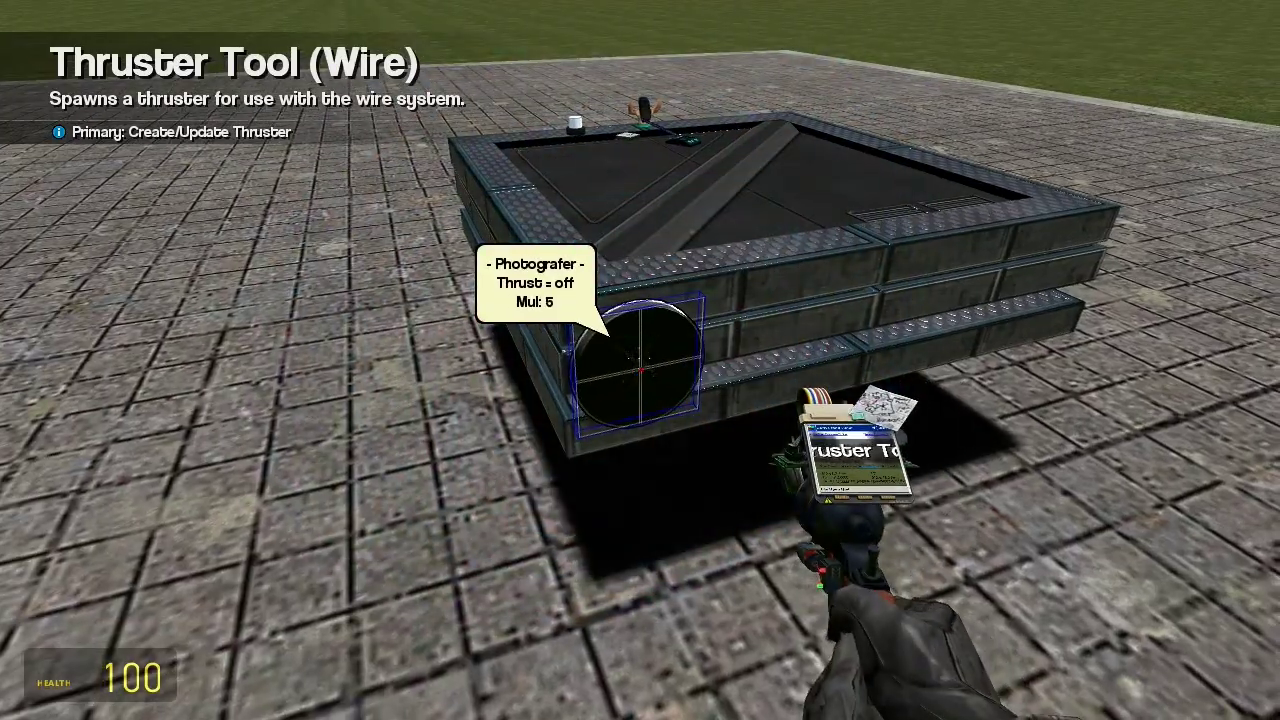
# - Set the thruster's force multiplier to -5 and place a second thruster near the other end of the same side
pyautogui.press('d')
pyautogui.press('q')
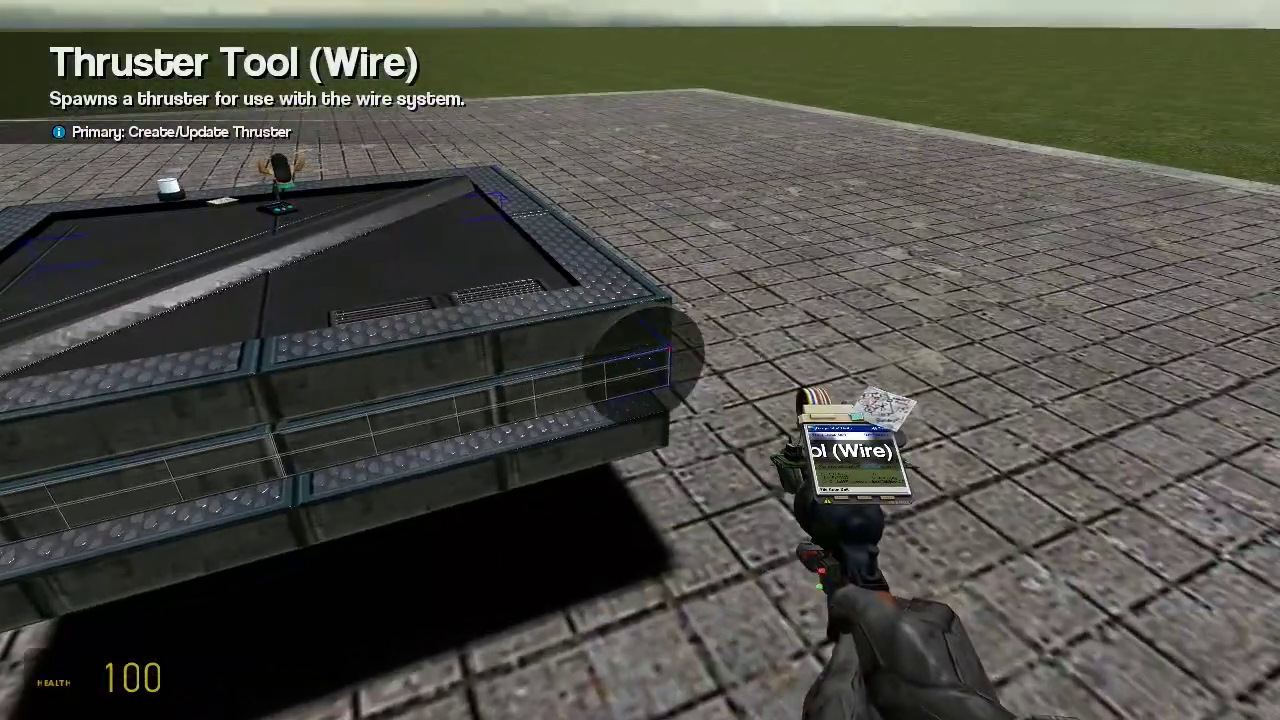
pyautogui.press('q')
pyautogui.moveTo(1203, 345); pyautogui.dragTo(1115, 340)
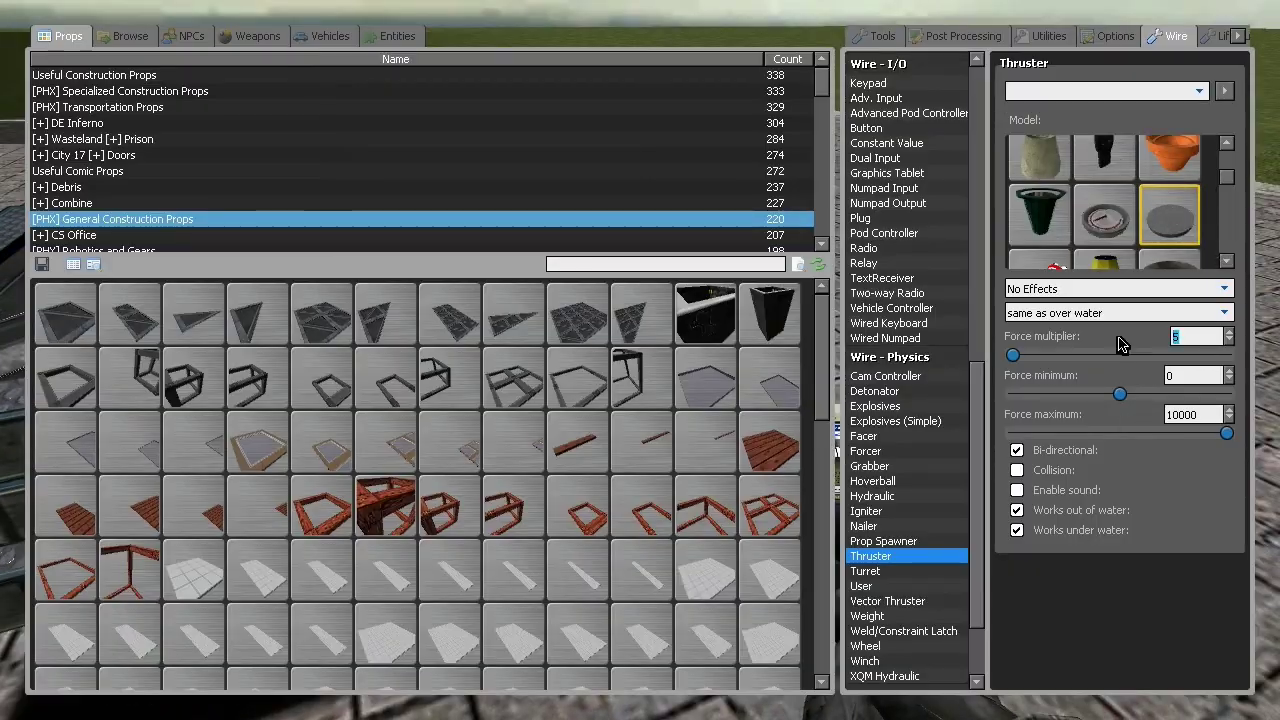
pyautogui.press('q')
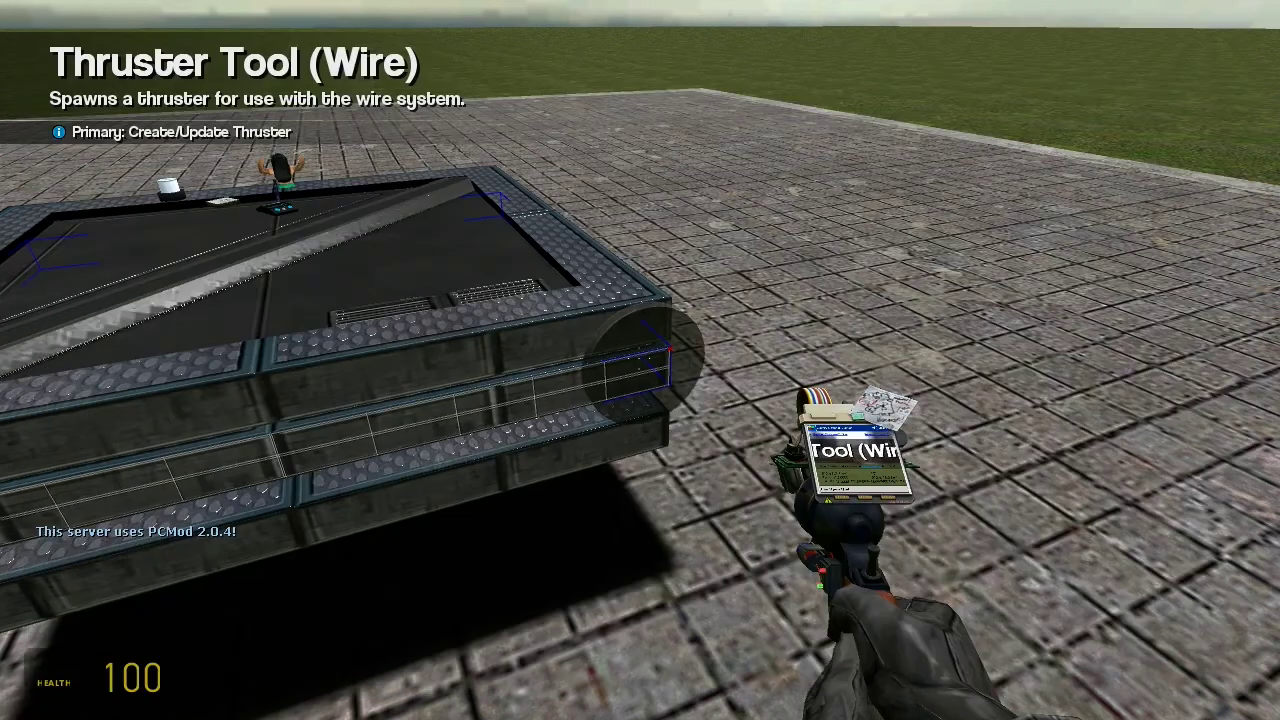
pyautogui.press('s')
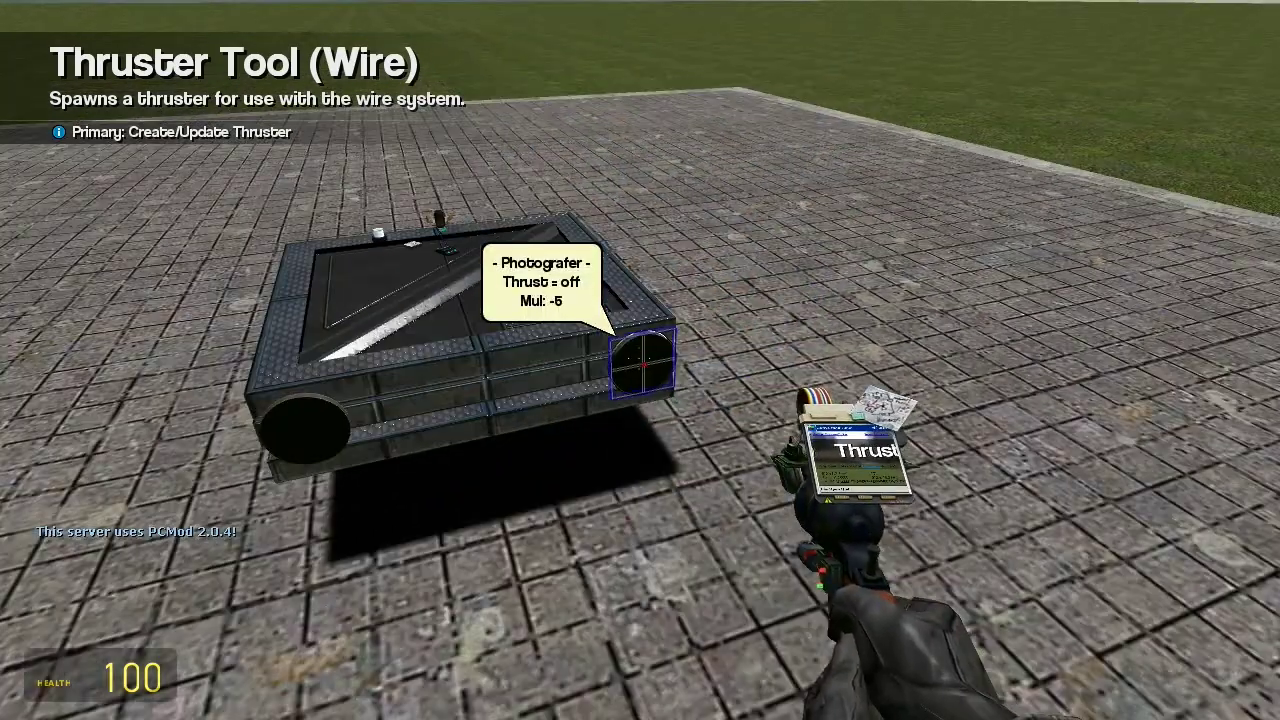
# - Examine the two thrusters and their multipliers, and look over the platform from its other sides and from above
pyautogui.press('w')
pyautogui.press('d')
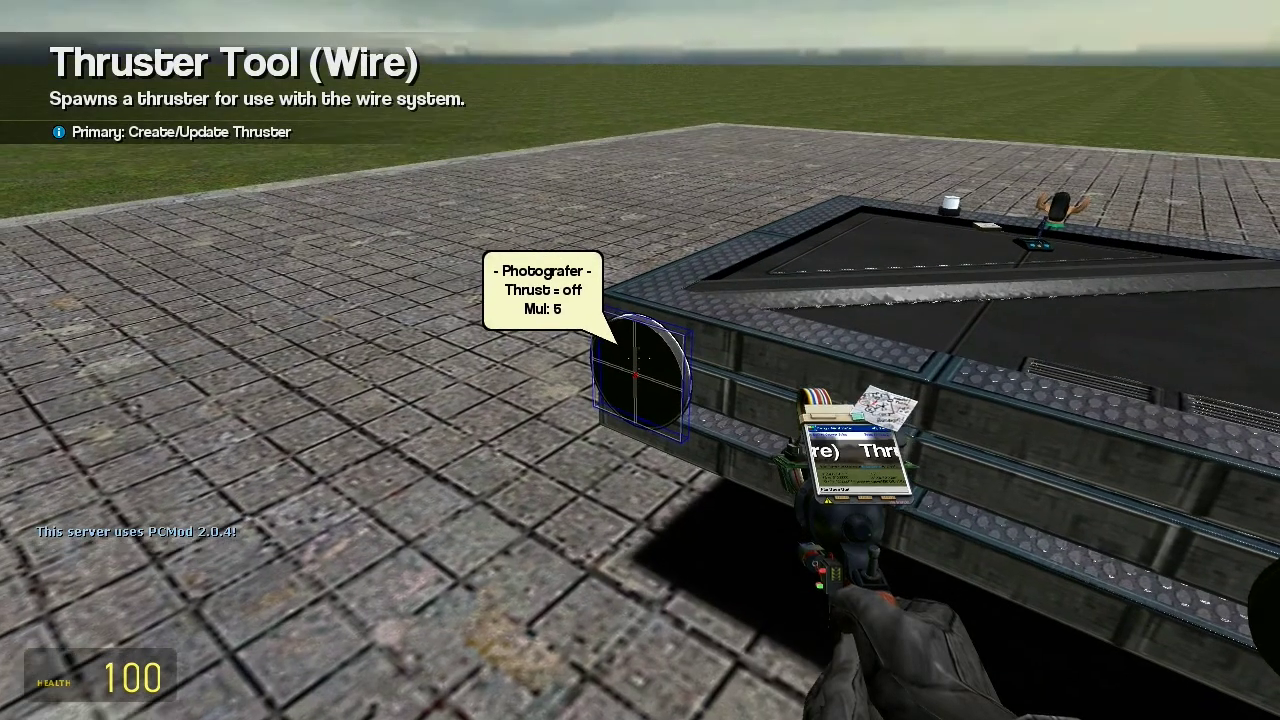
pyautogui.press('d')
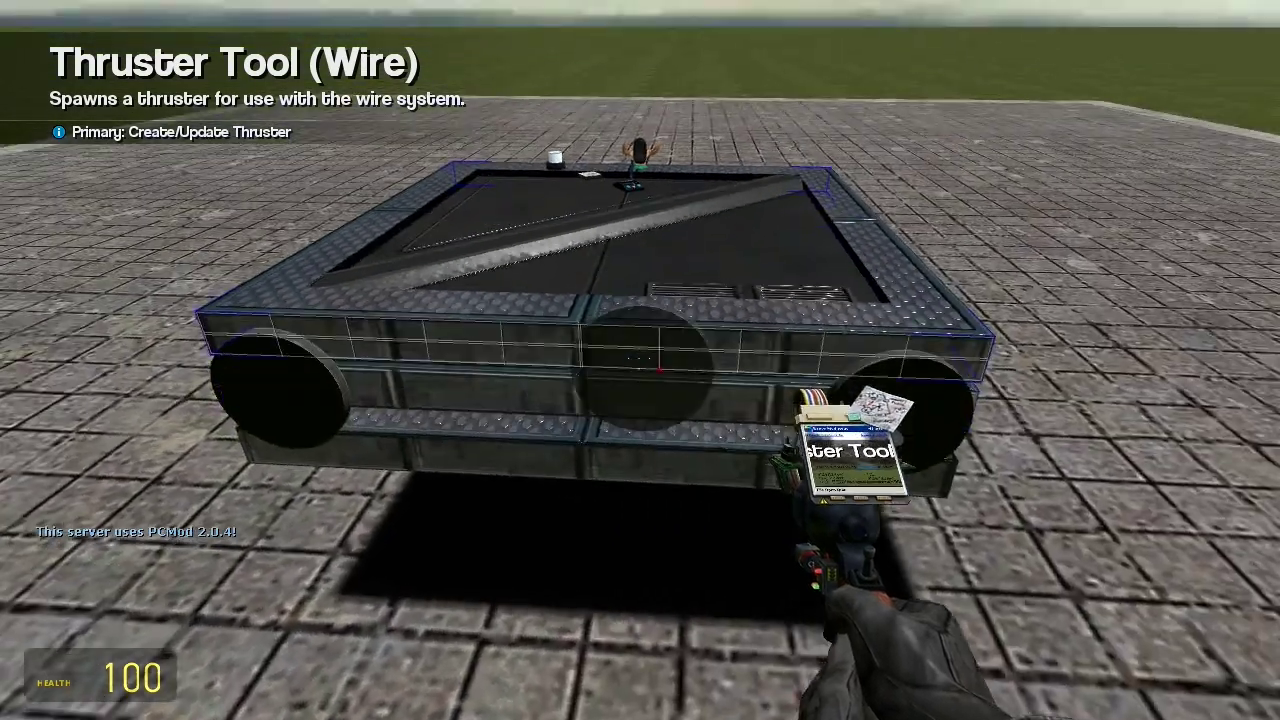
pyautogui.press('s')
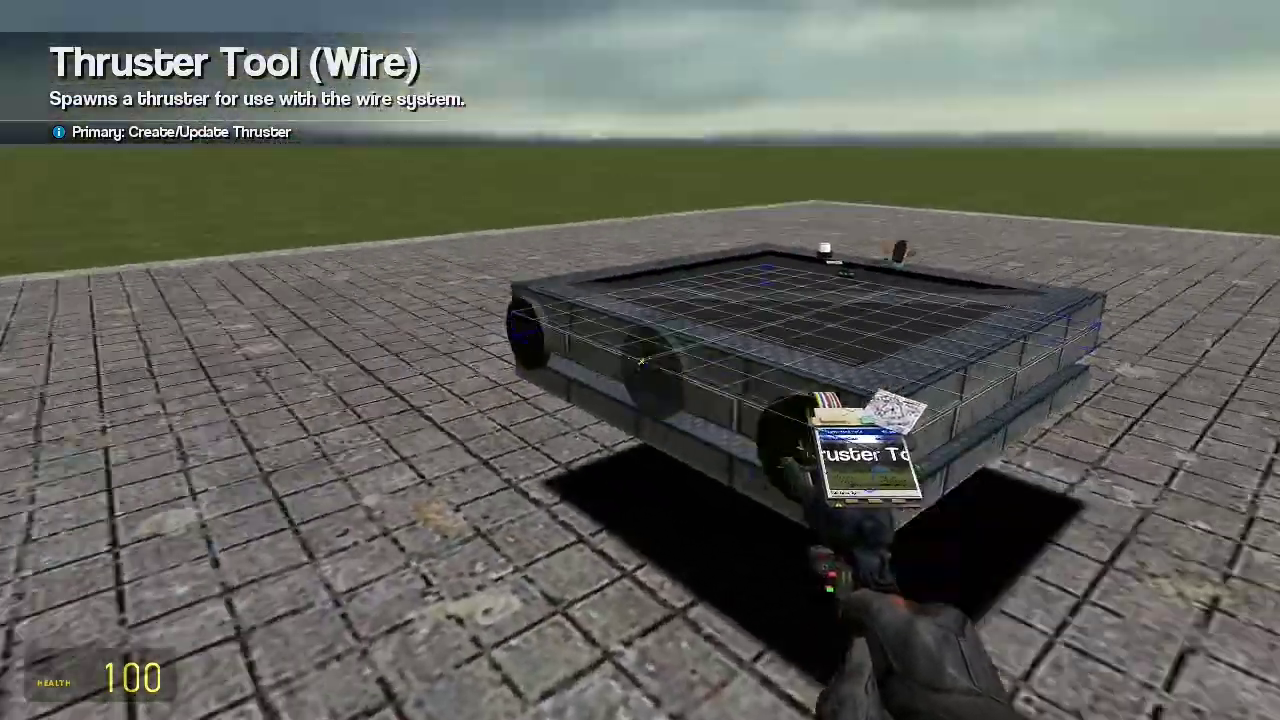
pyautogui.press('d')
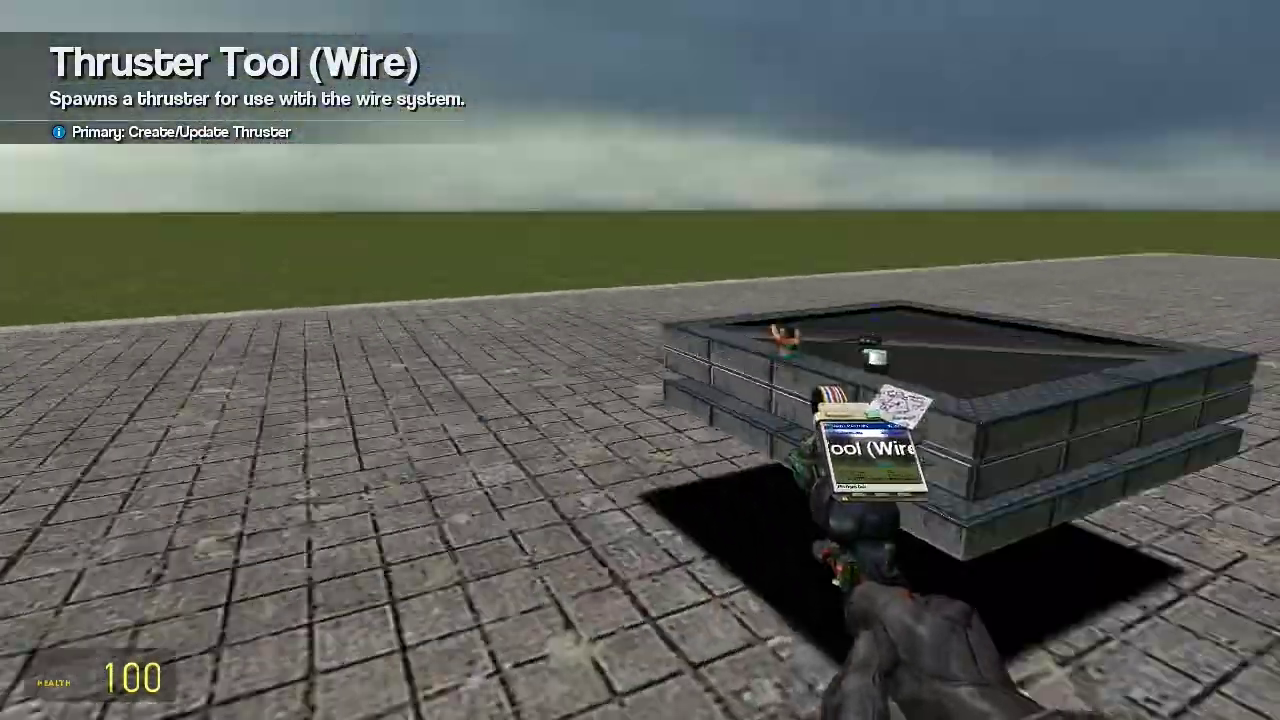
pyautogui.press('a')
pyautogui.press('w')
pyautogui.click(640, 360)
pyautogui.press('a')
pyautogui.press('d')
pyautogui.press('a')
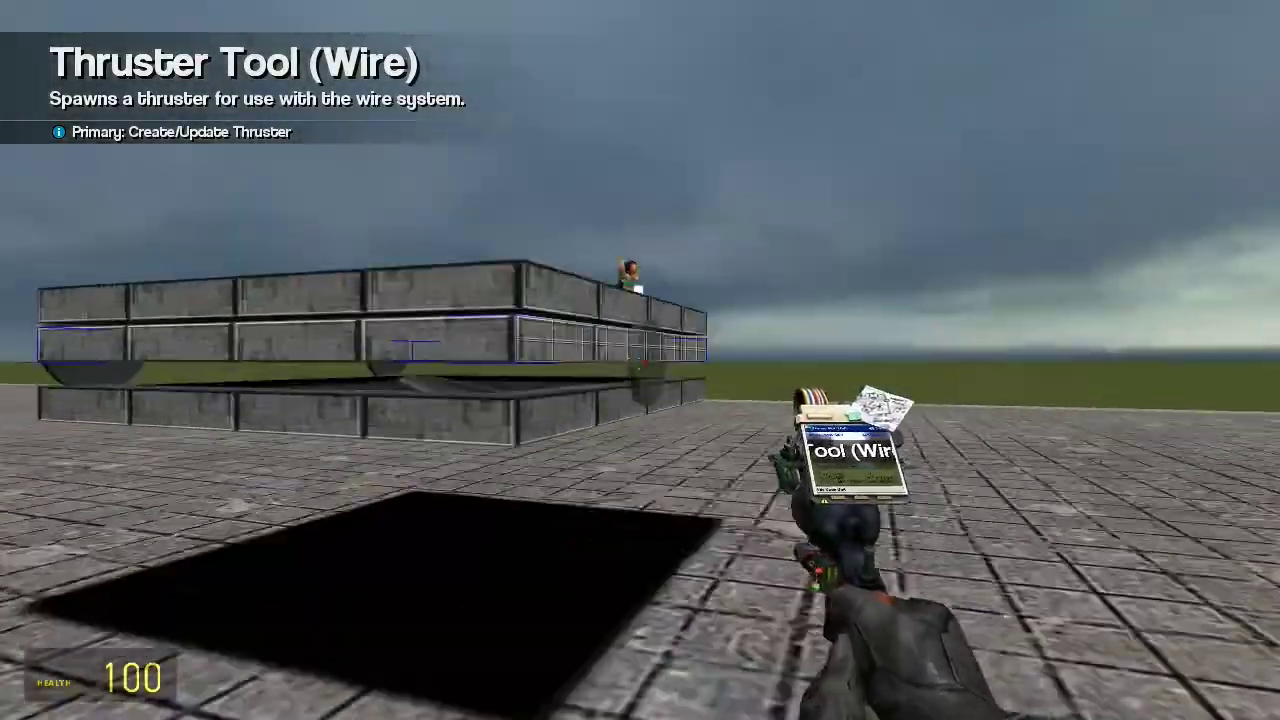
pyautogui.press('s')
pyautogui.press('a')
pyautogui.press('w')
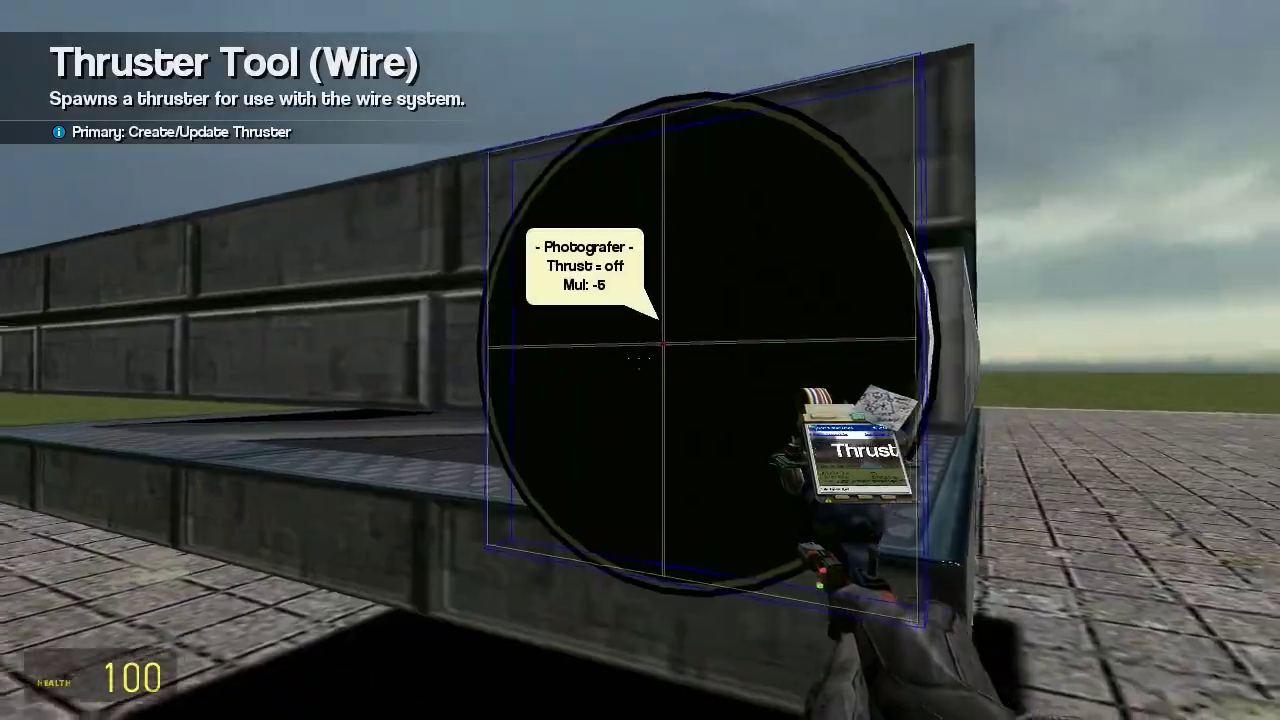
pyautogui.press('w')
pyautogui.press('s')
pyautogui.press('w')
pyautogui.press('w')
pyautogui.press('s')
pyautogui.press('d')
pyautogui.press('w')
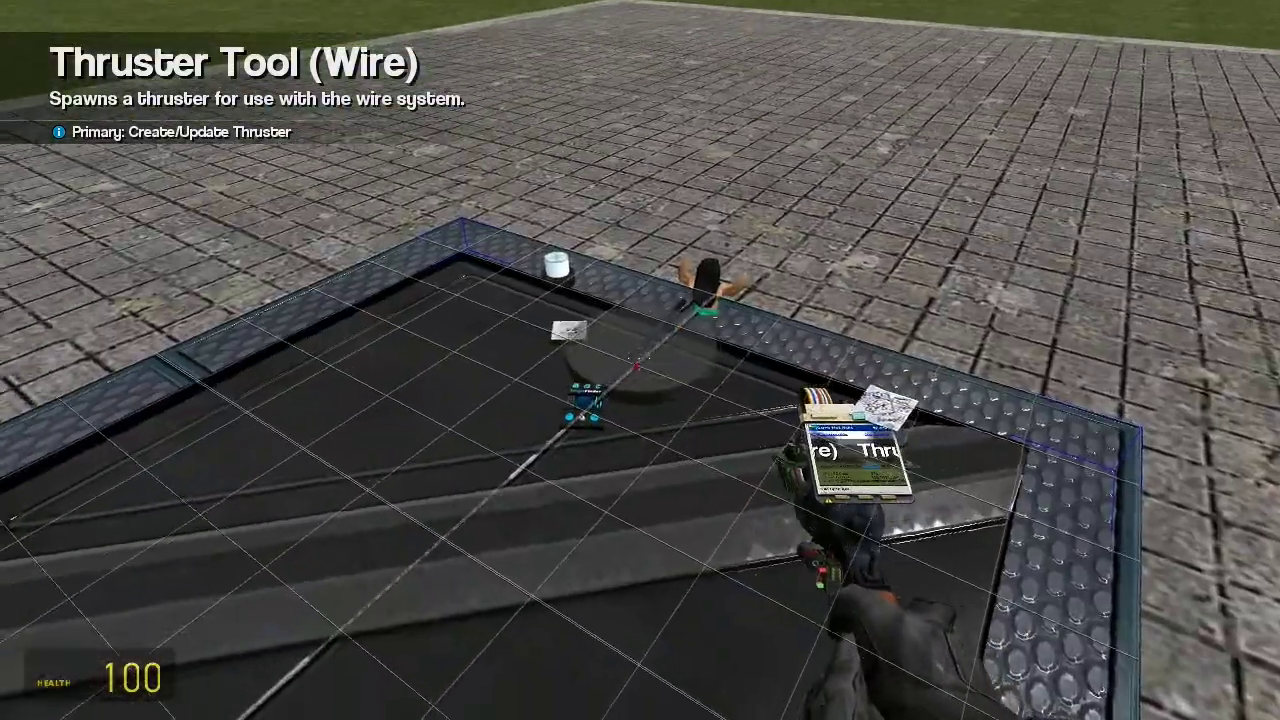
# - Load the saved turretthruster expression in the Expression 1 chip tool and review its inputs, outputs and process lines
pyautogui.press('q')
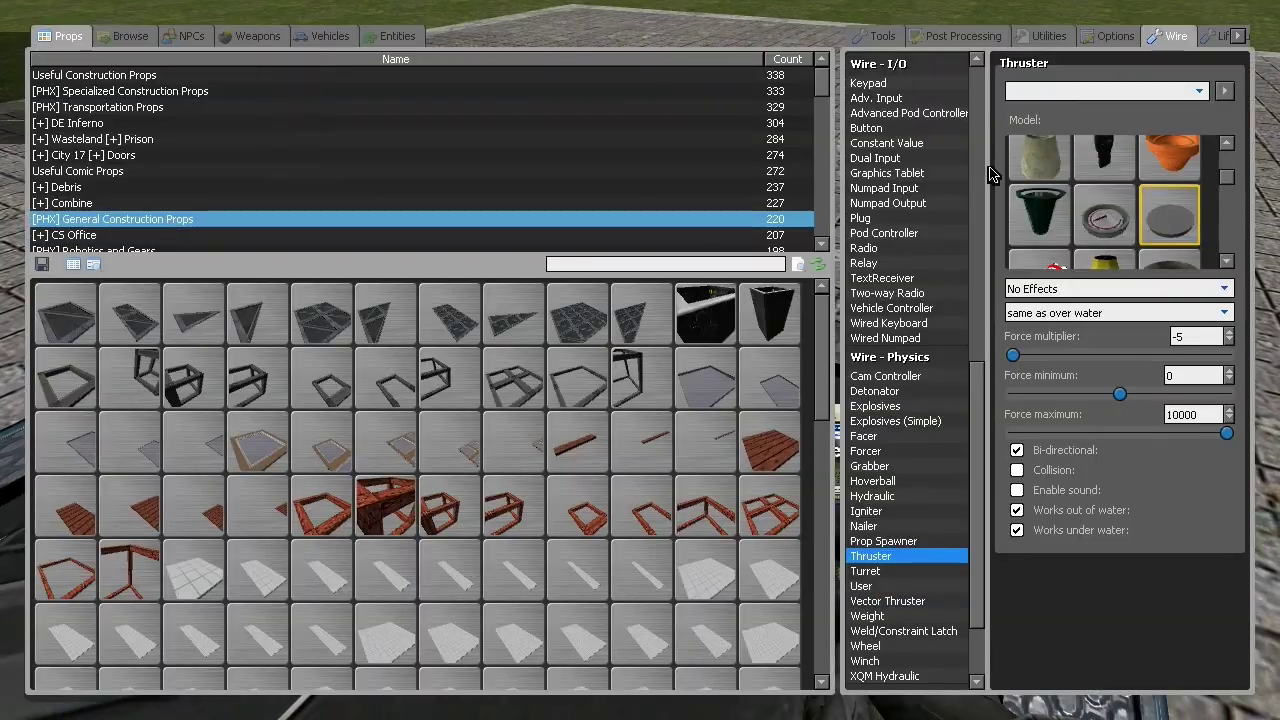
pyautogui.scroll(10, 950, 205)
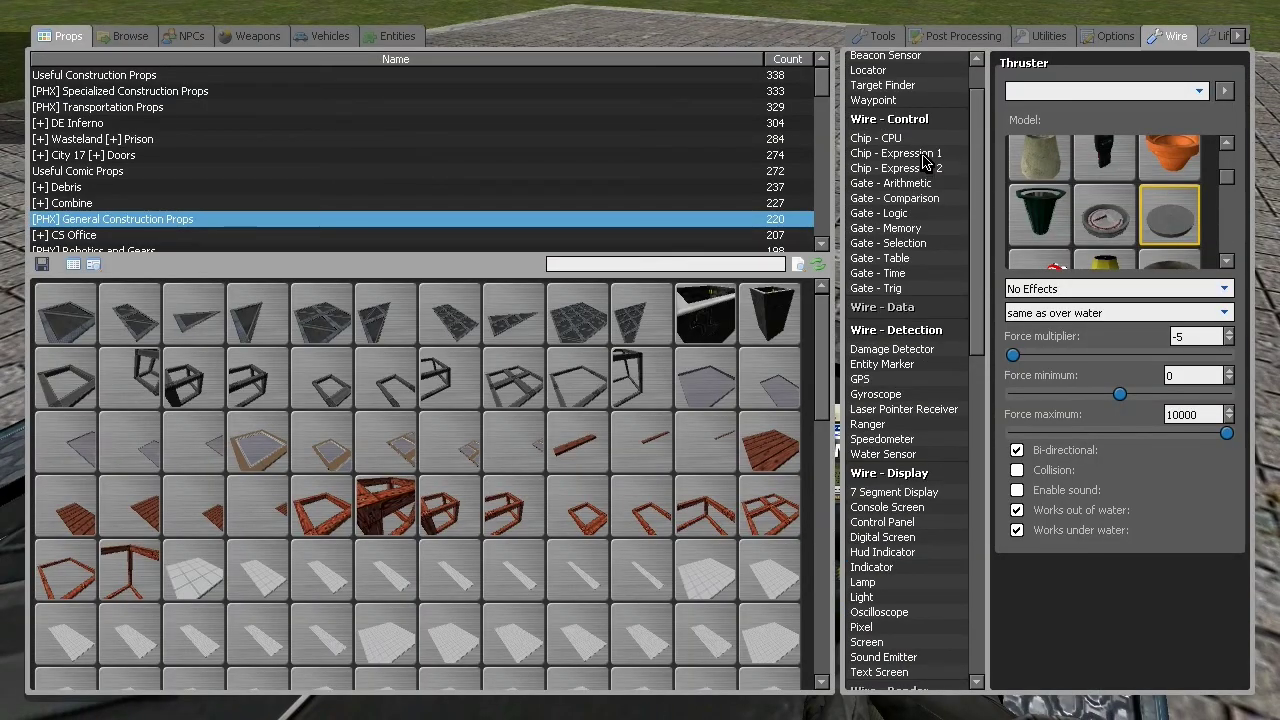
pyautogui.click(922, 154)
pyautogui.click(1050, 554)
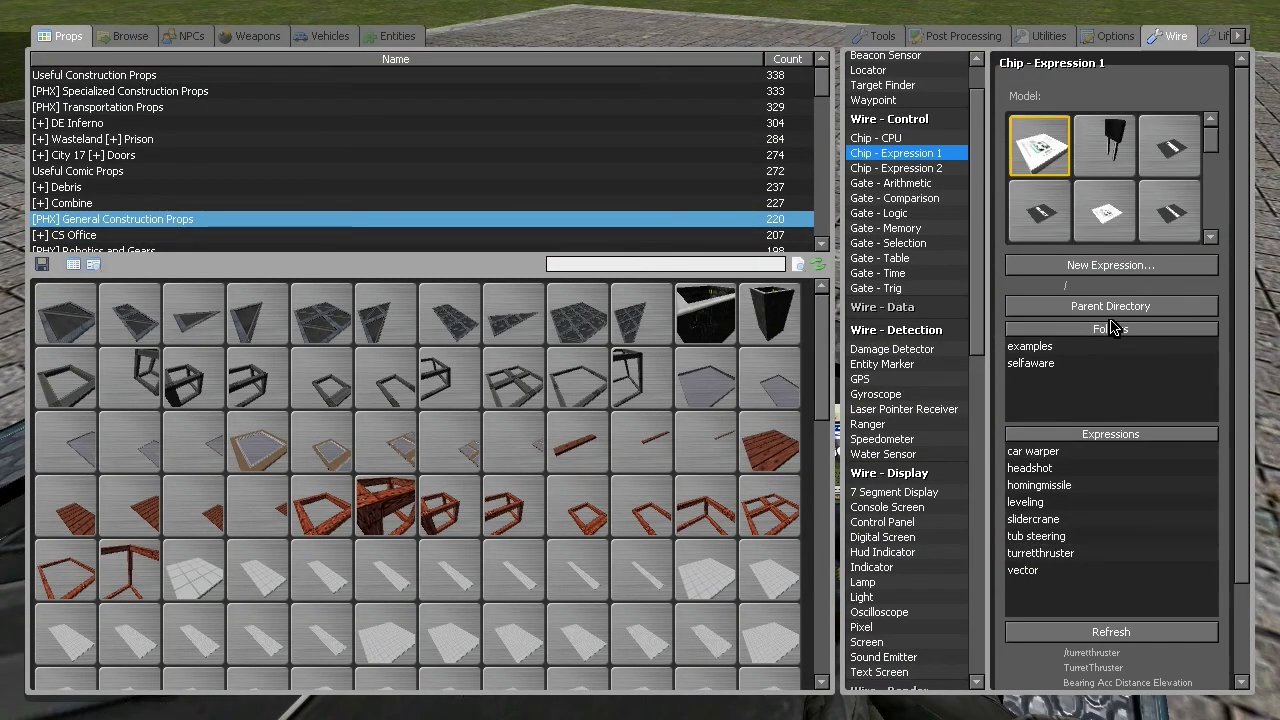
pyautogui.scroll(-3, 1100, 590)
pyautogui.click(1110, 618)
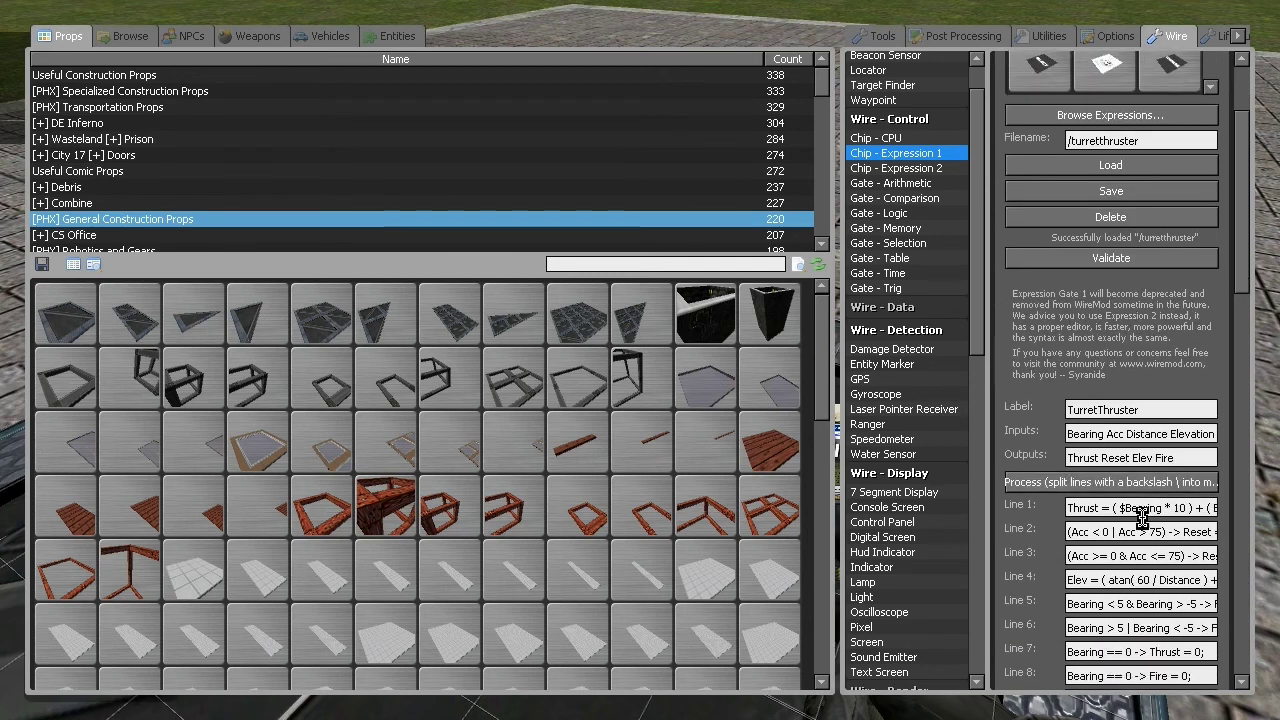
pyautogui.scroll(-5, 1150, 520)
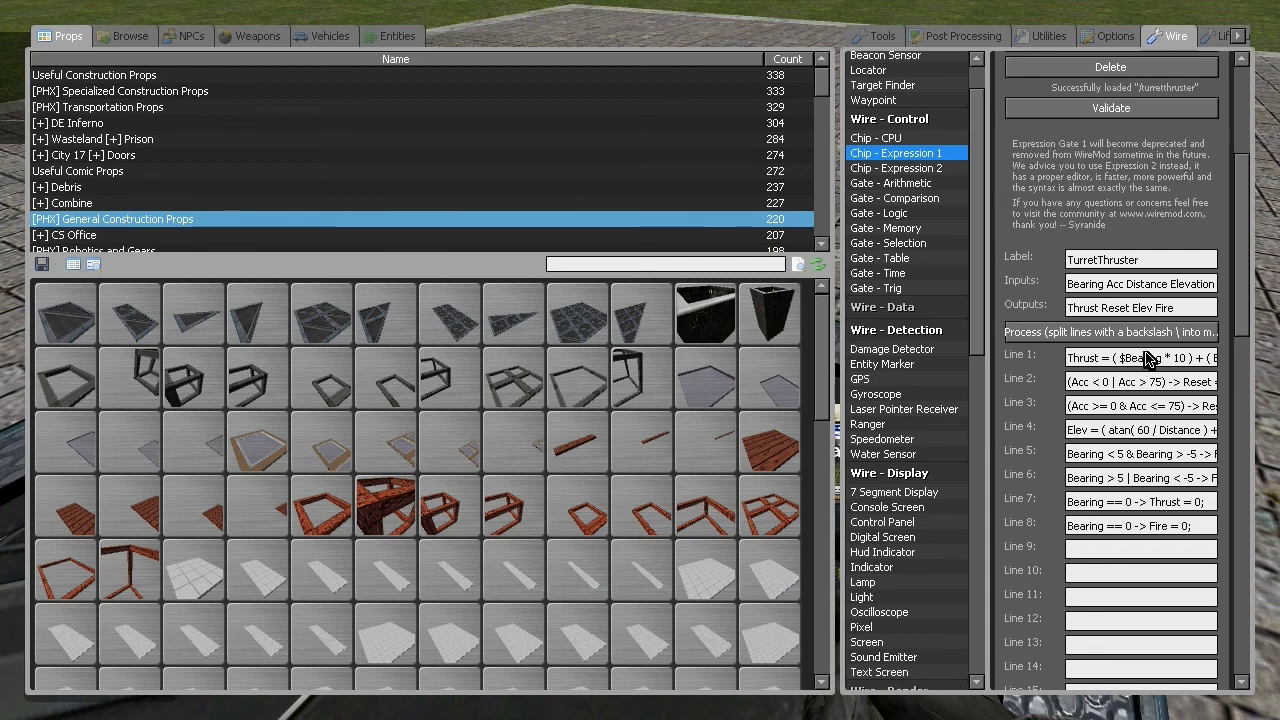
# - Start a new blank expression for the Expression 1 chip
pyautogui.scroll(6, 1130, 380)
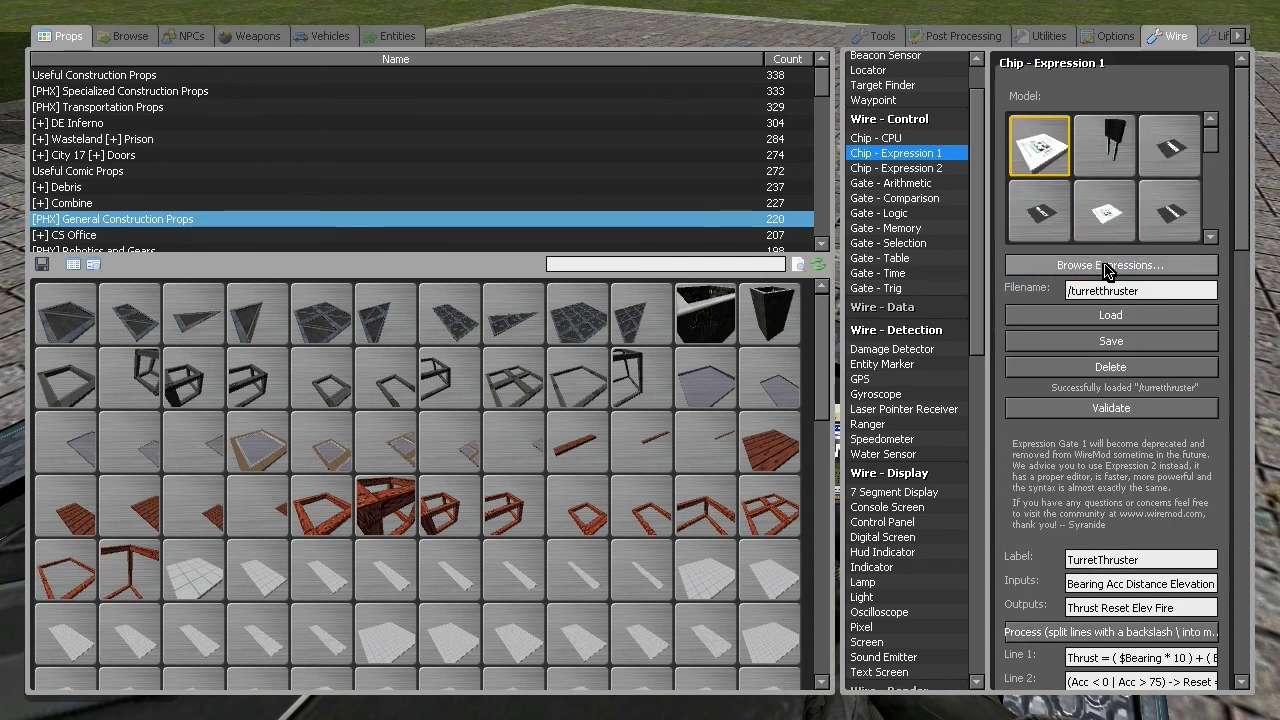
pyautogui.click(1105, 267)
pyautogui.click(1105, 267)
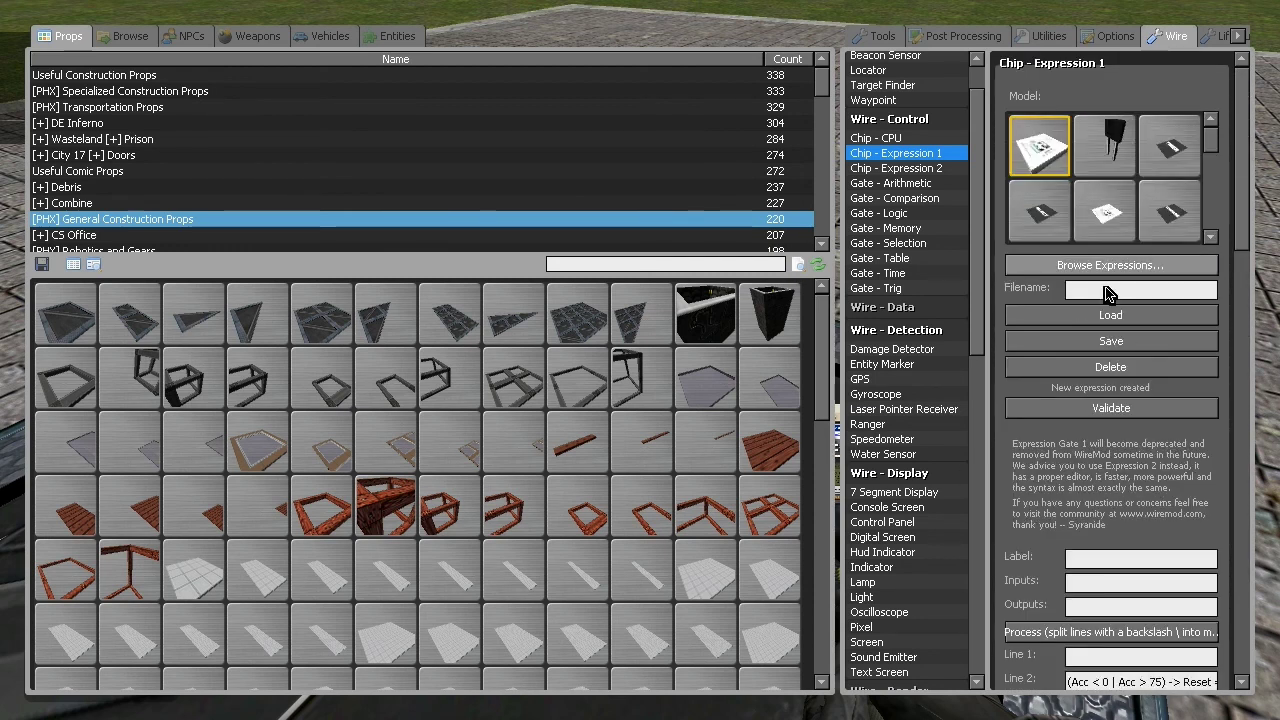
pyautogui.click(1166, 289)
pyautogui.write('qwrfasdfa')
pyautogui.press('BackSpace')
pyautogui.press('BackSpace')
pyautogui.press('BackSpace')
pyautogui.press('BackSpace')
pyautogui.press('BackSpace')
pyautogui.press('BackSpace')
pyautogui.press('BackSpace')
pyautogui.press('BackSpace')
pyautogui.press('BackSpace')
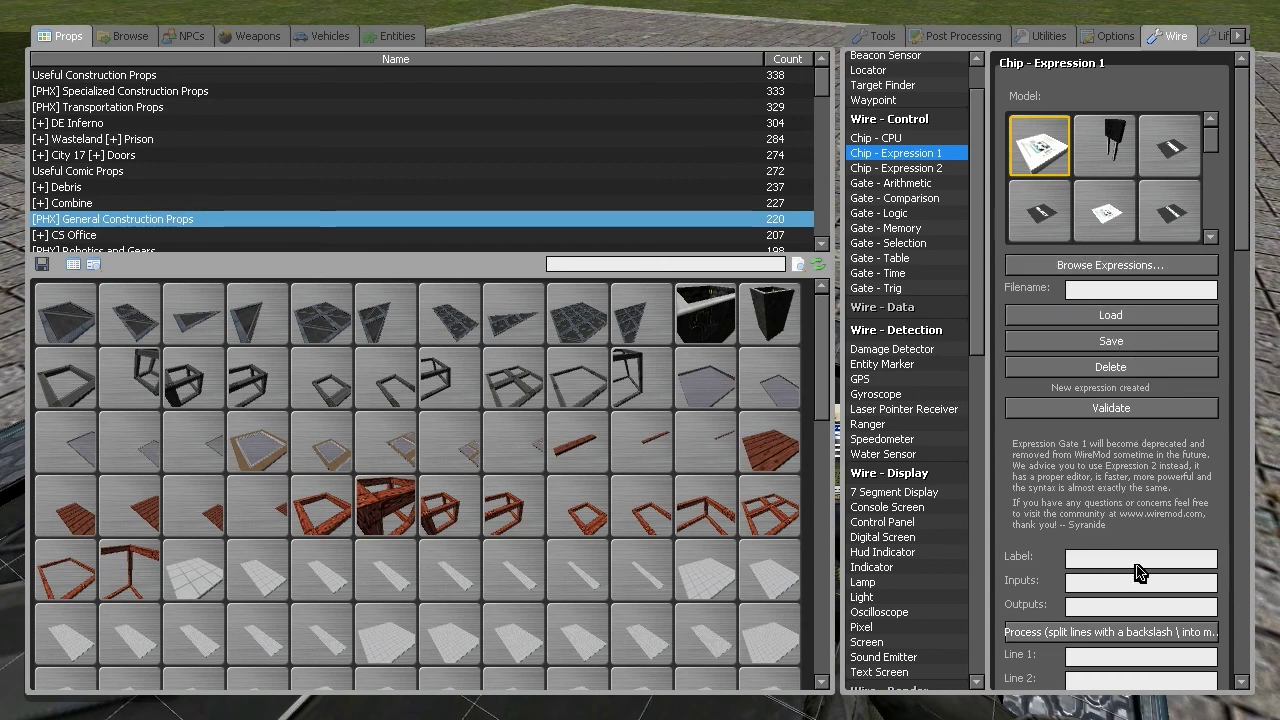
# - Label the expression "Dumb Ass" and define Bearing as its input and Thrust as its output
pyautogui.click(1145, 557)
pyautogui.write('Dumb Ass')
pyautogui.click(1159, 580)
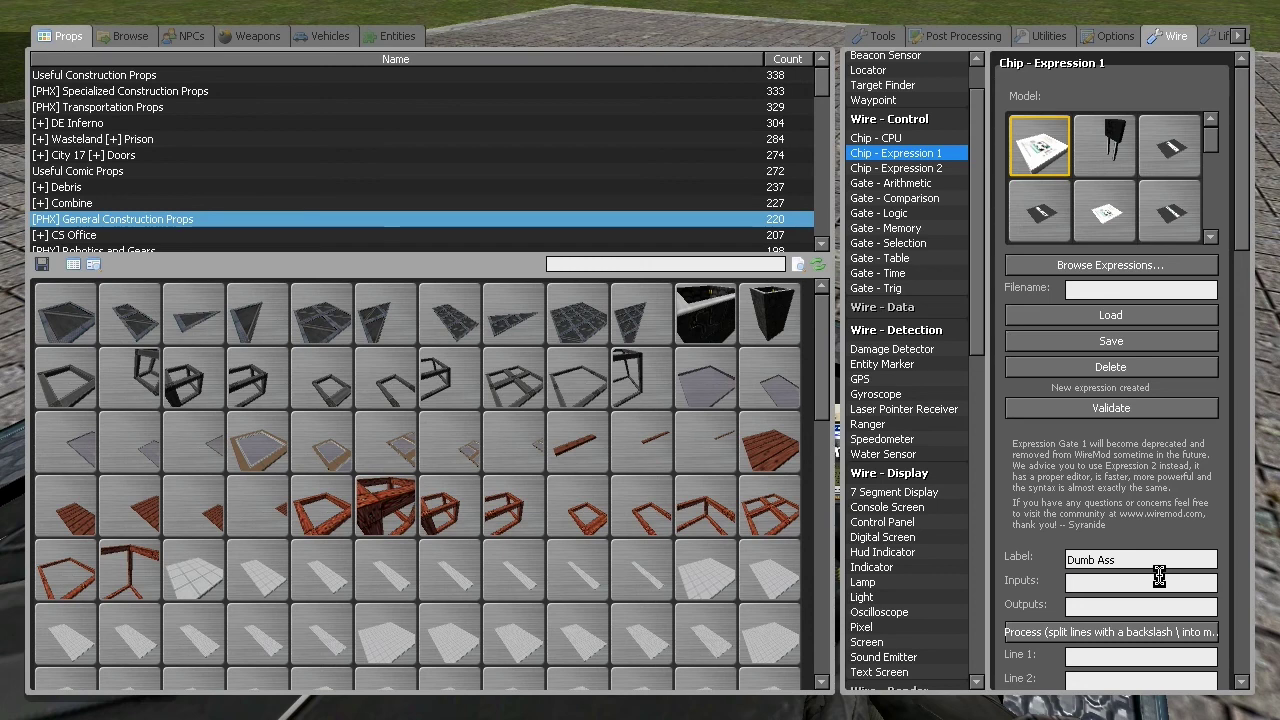
pyautogui.write('Bearing')
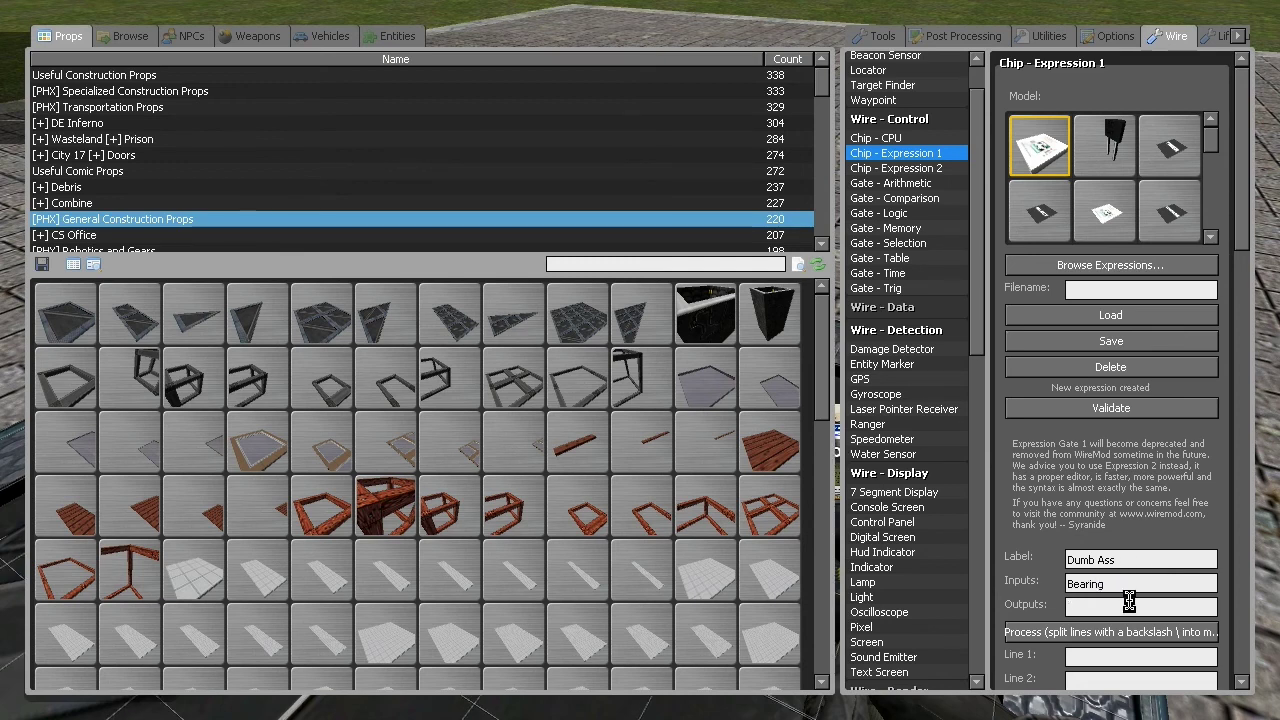
pyautogui.write('Thrust')
pyautogui.scroll(-3, 1132, 560)
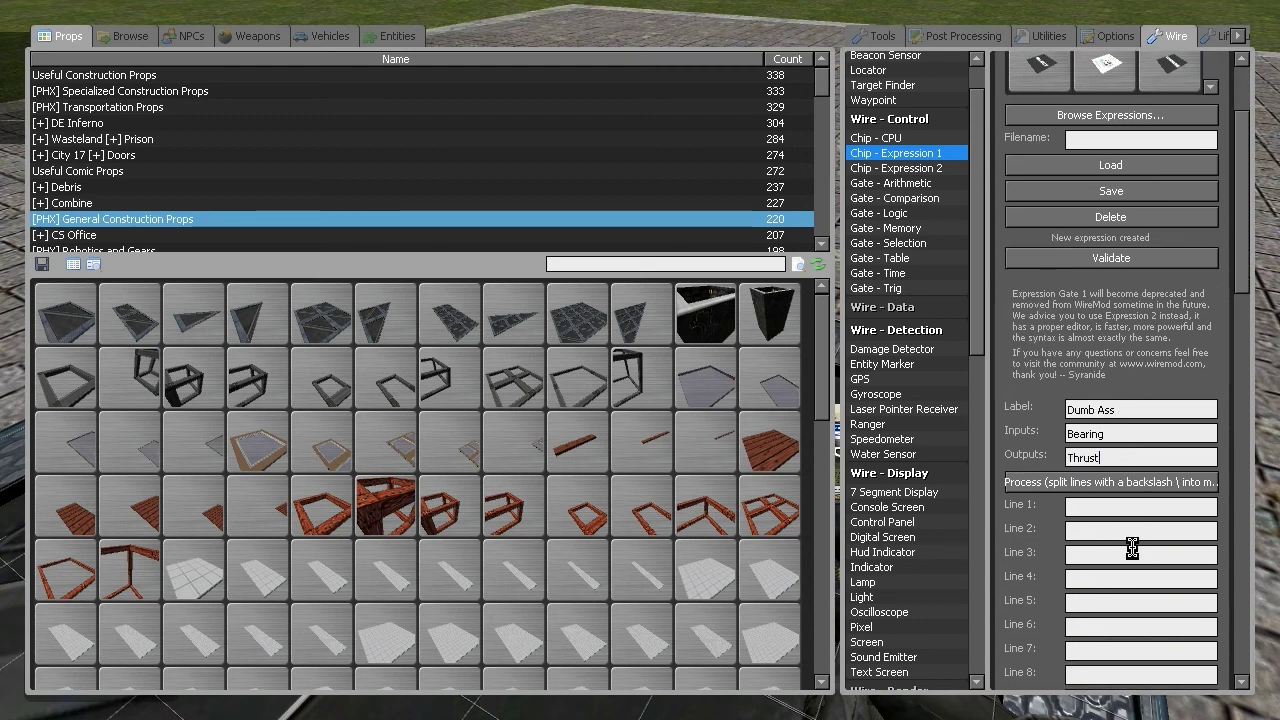
# - Write the expression's first process line as "Thrust = ( $Bearing * 10 ) + ( Bearing * 2 )"
pyautogui.click(1133, 507)
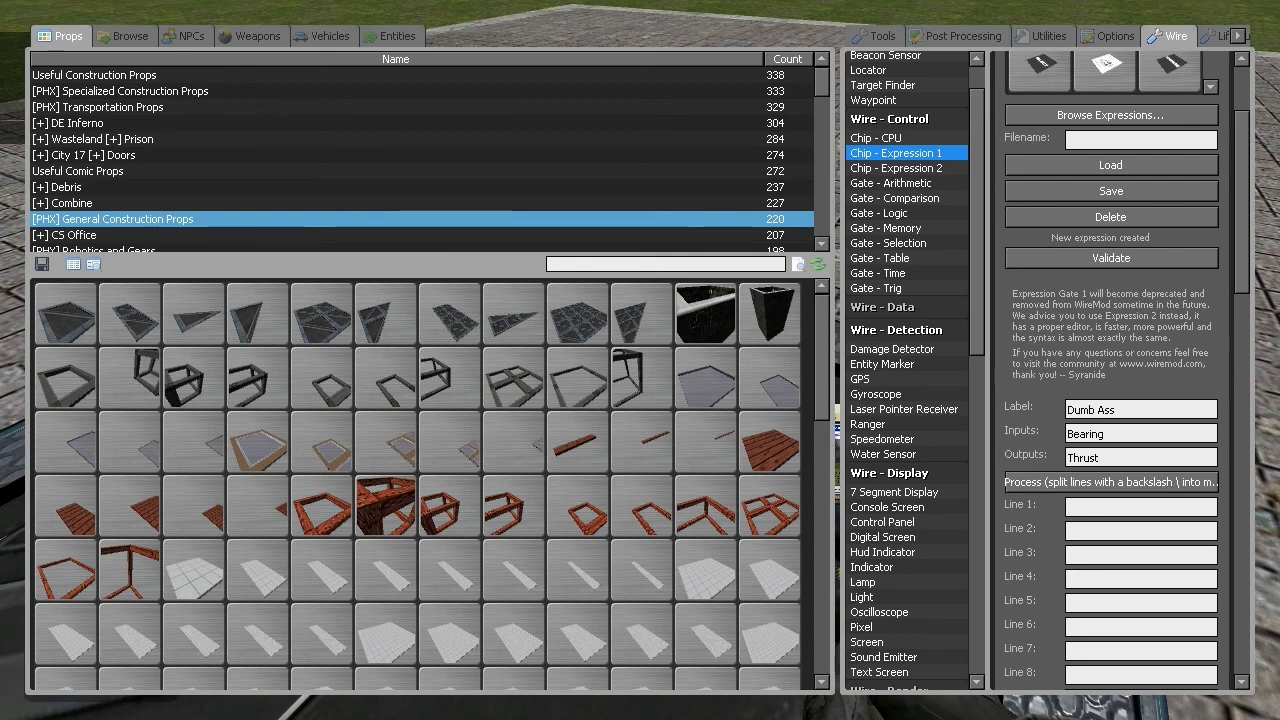
pyautogui.write('Thrust = (')
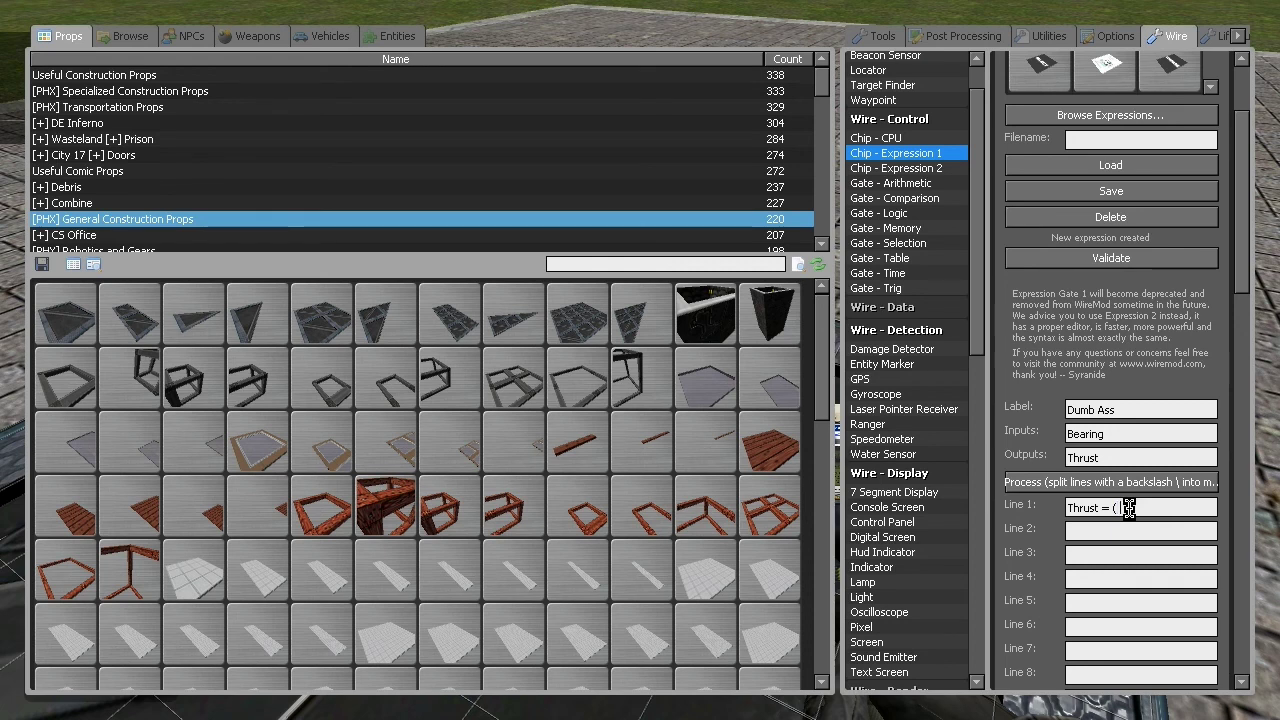
pyautogui.write('$')
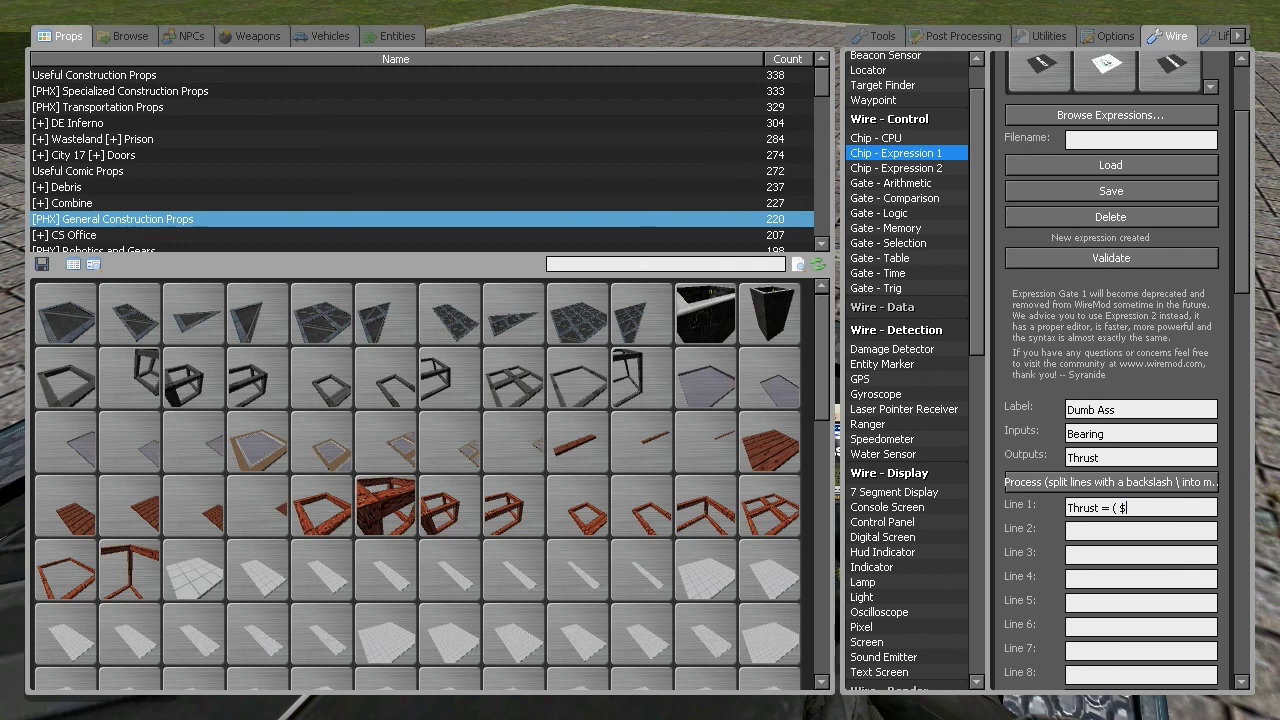
pyautogui.write('Bearing')
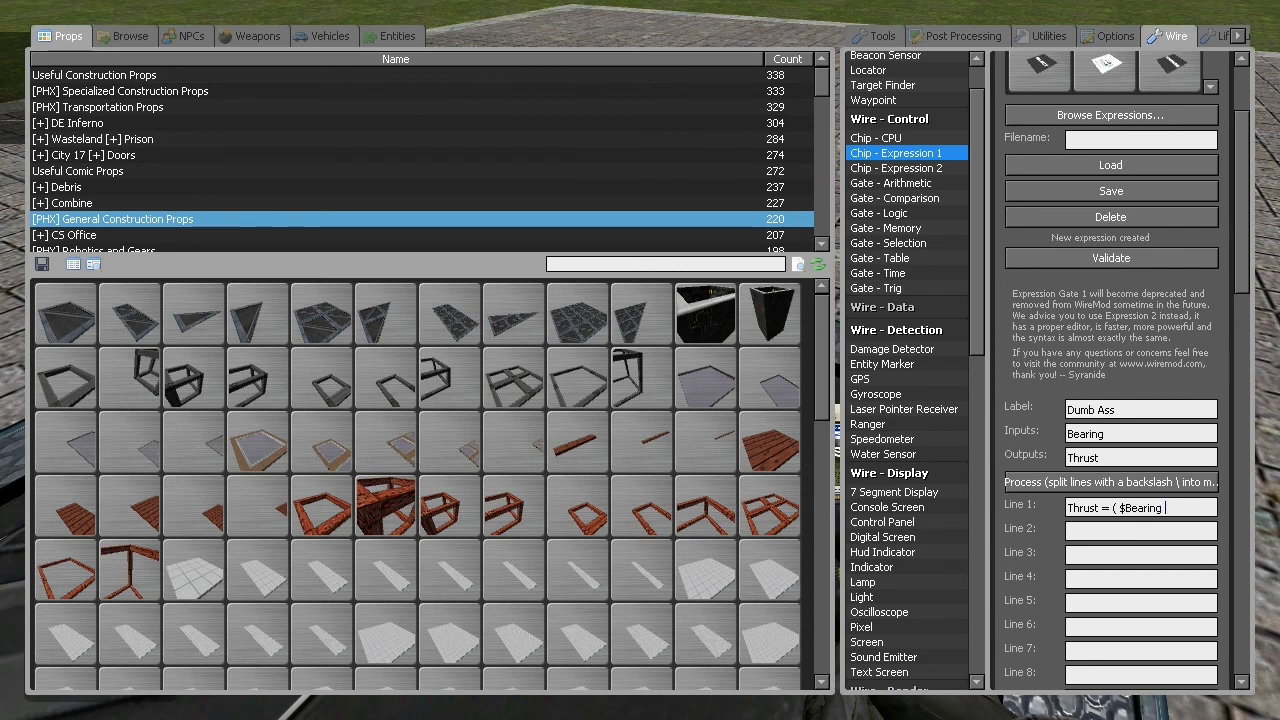
pyautogui.write(' * 10 )')
pyautogui.press('BackSpace')
pyautogui.press('BackSpace')
pyautogui.write('+')
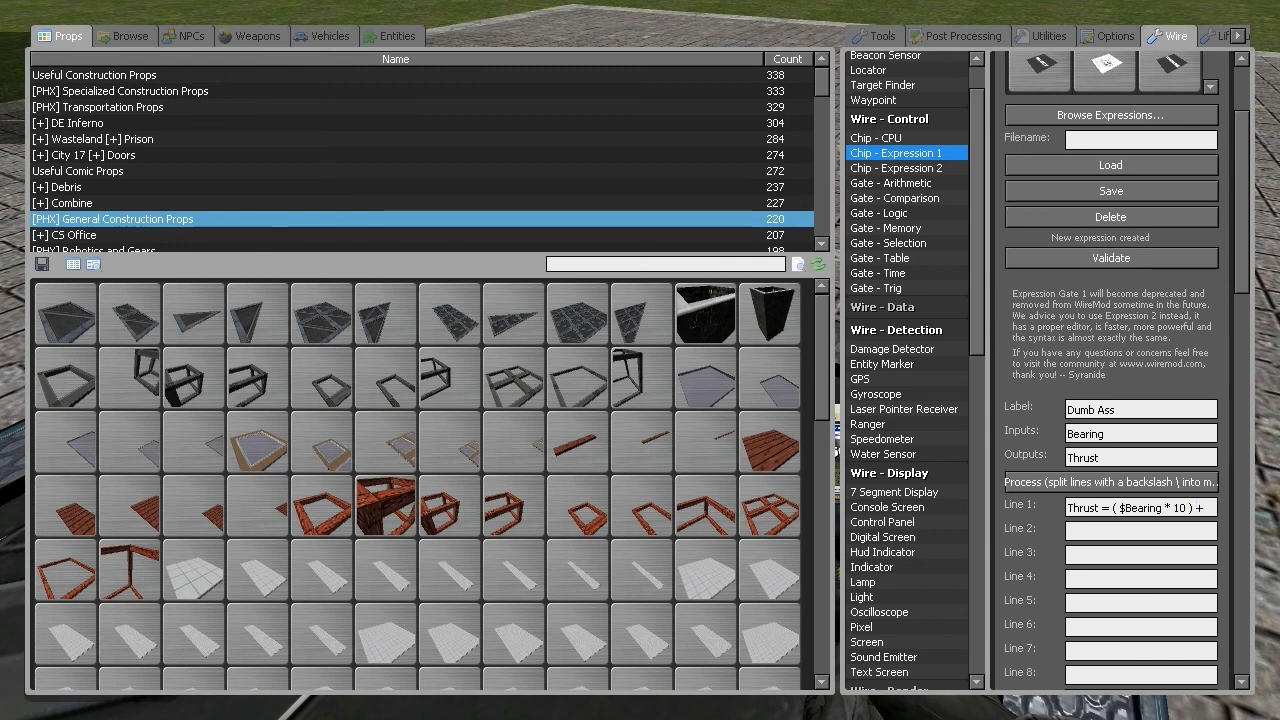
pyautogui.write('( Bre')
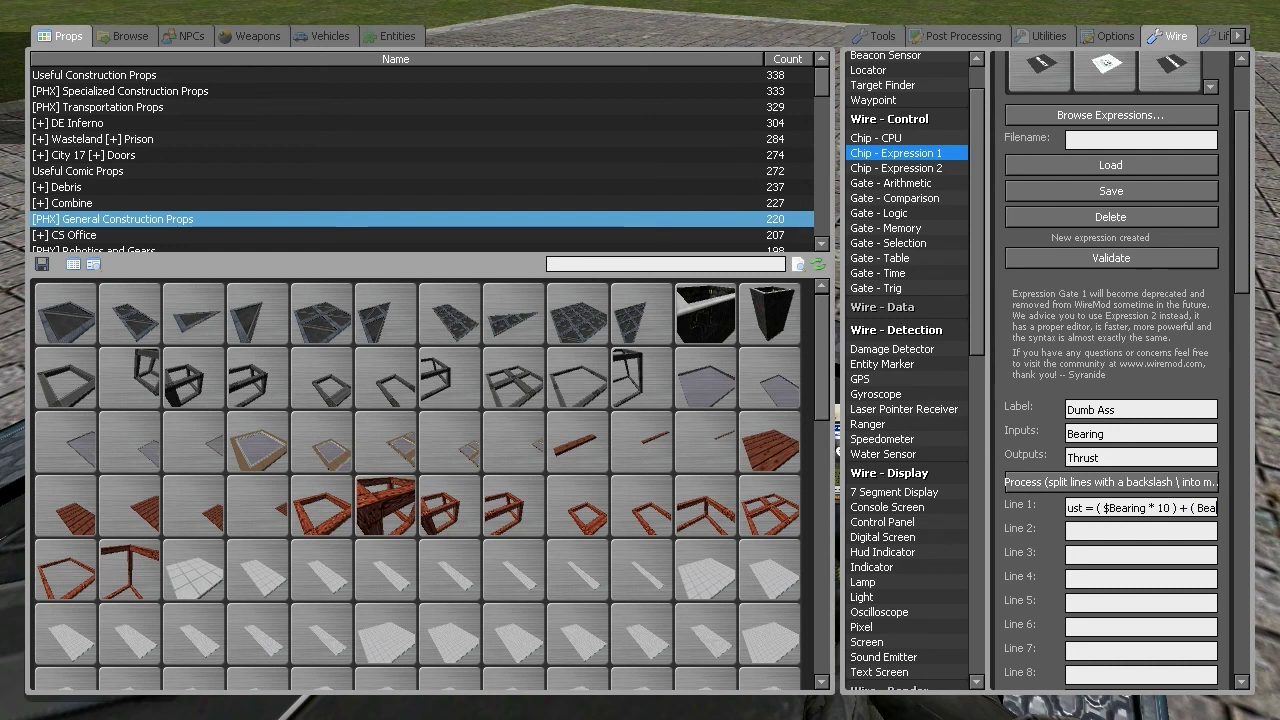
pyautogui.write('ring *')
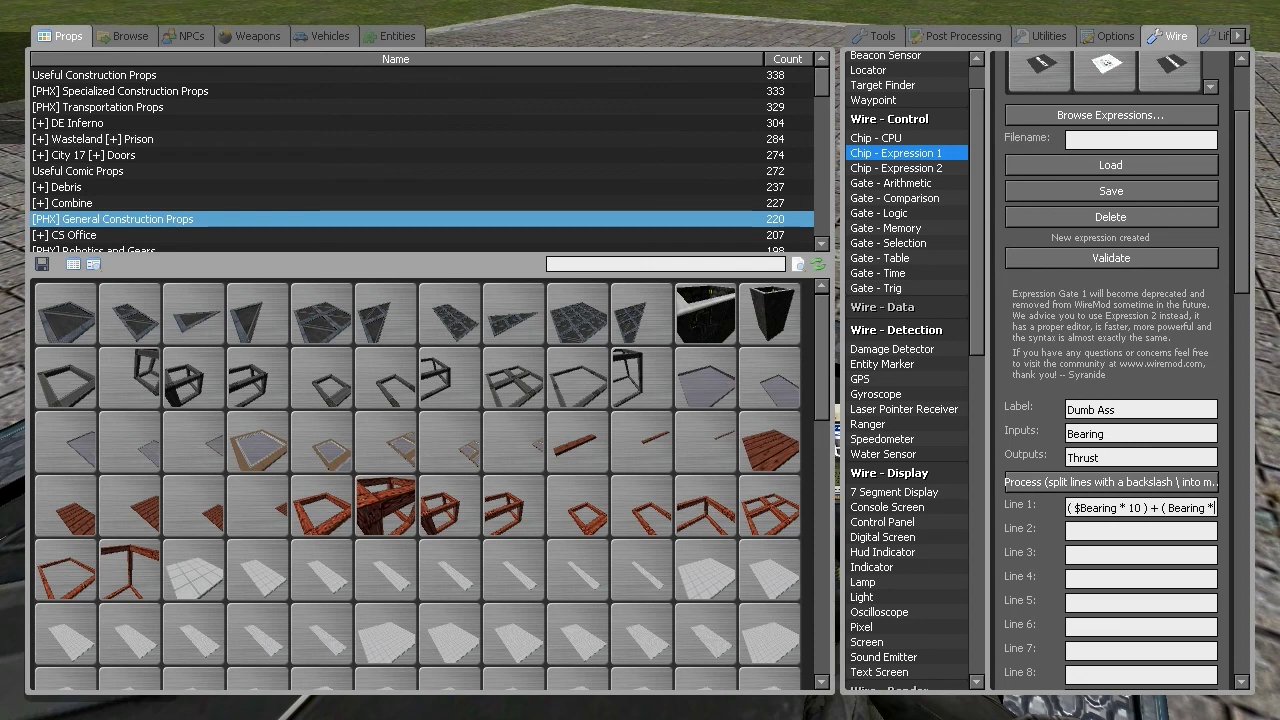
pyautogui.write(' 2)')
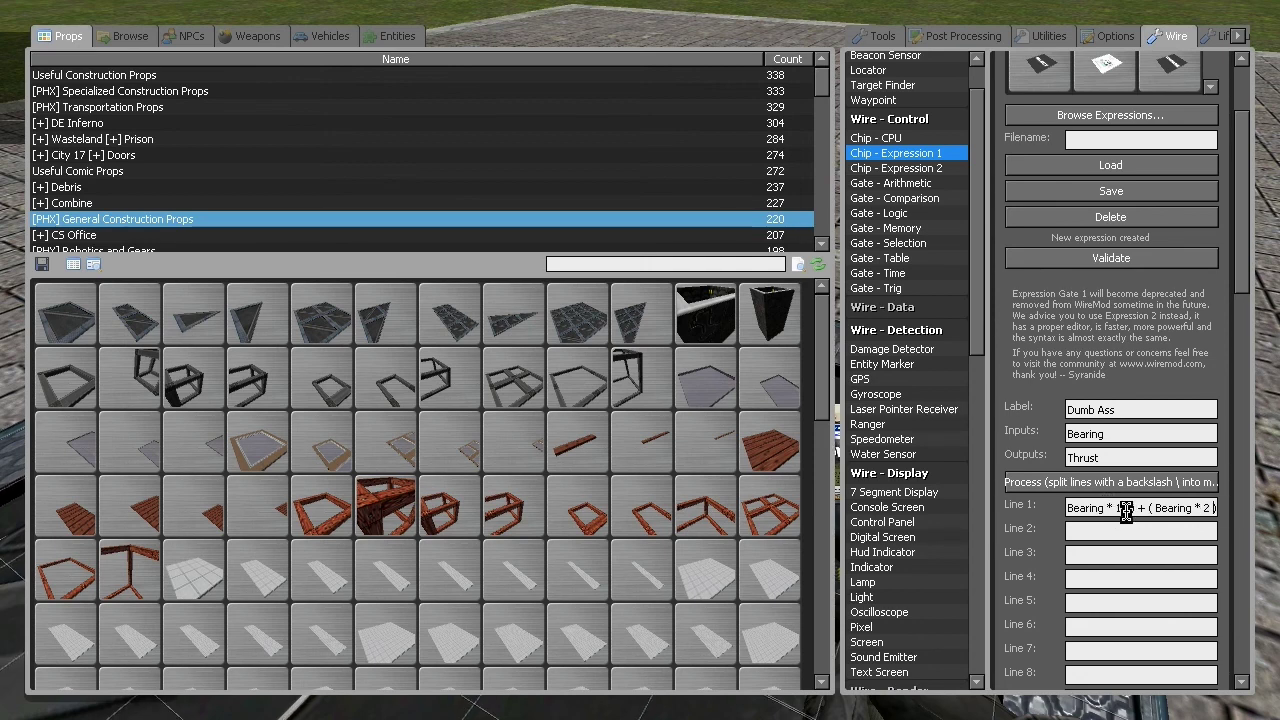
# - Complete process line 1 of the expression so it reads "Thrust = ( $Bearing * 10 ) + ( Bearing * 2 )"
pyautogui.click(1131, 508)
pyautogui.write(')')
pyautogui.press('Home')
pyautogui.write('$')
pyautogui.press('Home')
pyautogui.write('( ')
pyautogui.write('Thrust =')
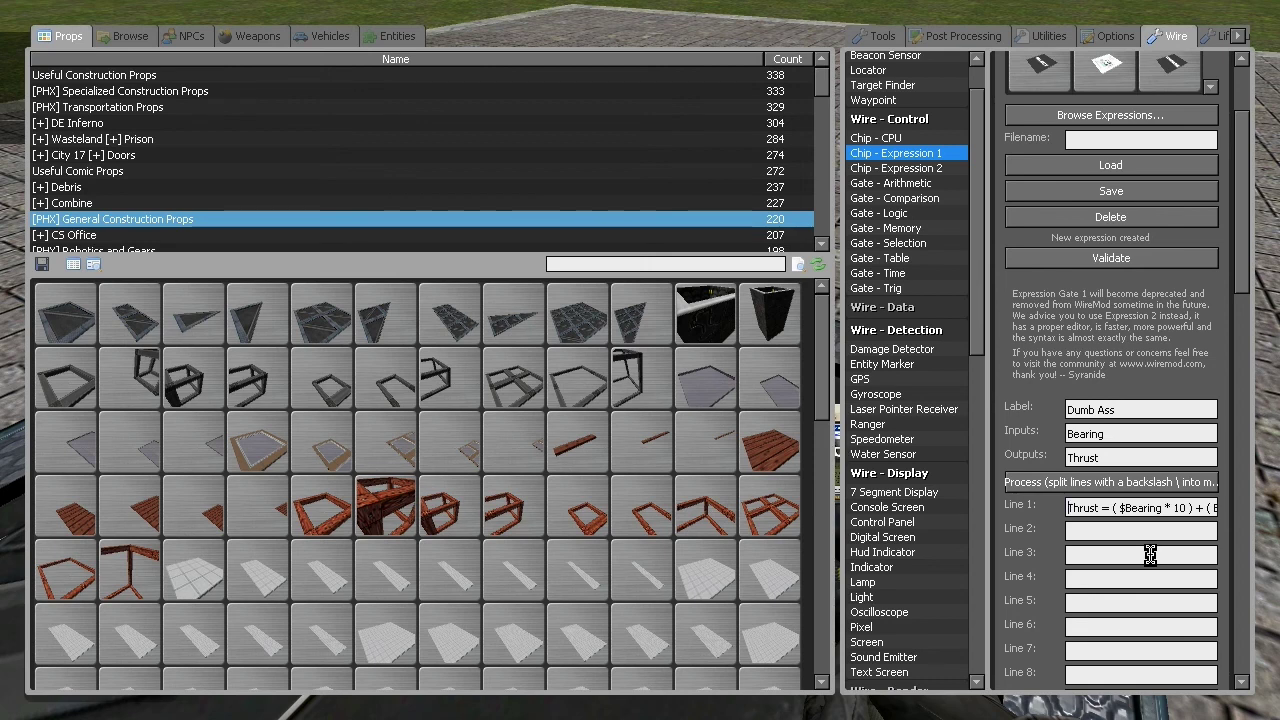
# - Review the full text of process line 1 from its start to its end and back
pyautogui.click(1186, 515)
pyautogui.press('Right')
pyautogui.press('Right')
pyautogui.press('Right')
pyautogui.press('Right')
pyautogui.press('Right')
pyautogui.press('Right')
pyautogui.press('Right')
pyautogui.press('Right')
pyautogui.press('Right')
pyautogui.press('Right')
pyautogui.press('Right')
pyautogui.press('Right')
pyautogui.press('Right')
pyautogui.press('Right')
pyautogui.press('Right')
pyautogui.press('Right')
pyautogui.press('Right')
pyautogui.press('Right')
pyautogui.press('Right')
pyautogui.press('Right')
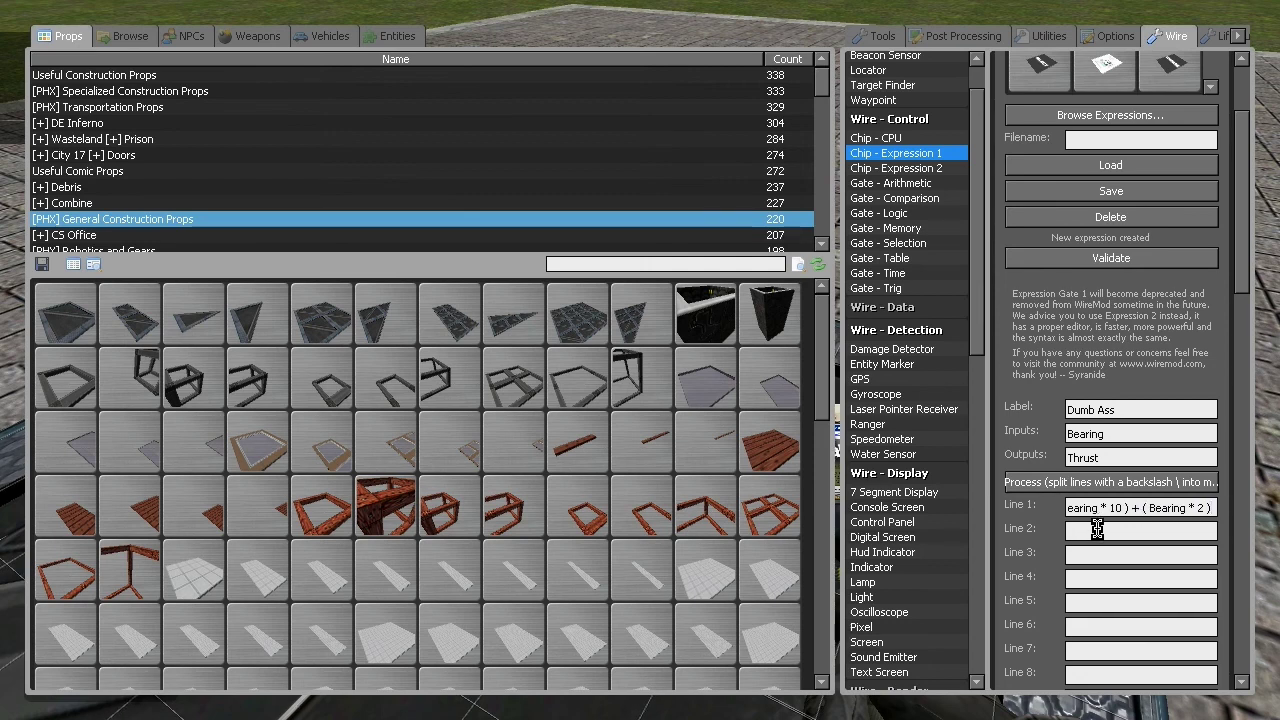
pyautogui.press('Left')
pyautogui.press('Left')
pyautogui.press('Left')
pyautogui.press('Left')
pyautogui.press('Left')
pyautogui.press('Left')
pyautogui.press('Left')
pyautogui.press('Left')
pyautogui.press('Left')
pyautogui.press('Left')
pyautogui.press('Left')
pyautogui.press('Left')
pyautogui.press('Left')
pyautogui.press('Left')
pyautogui.press('Left')
pyautogui.press('Left')
pyautogui.press('Left')
pyautogui.press('Left')
pyautogui.press('Left')
pyautogui.press('Left')
# - Write the expression's second process line as "Bearing == 0 -> Thrust = 0;"
pyautogui.click(1134, 532)
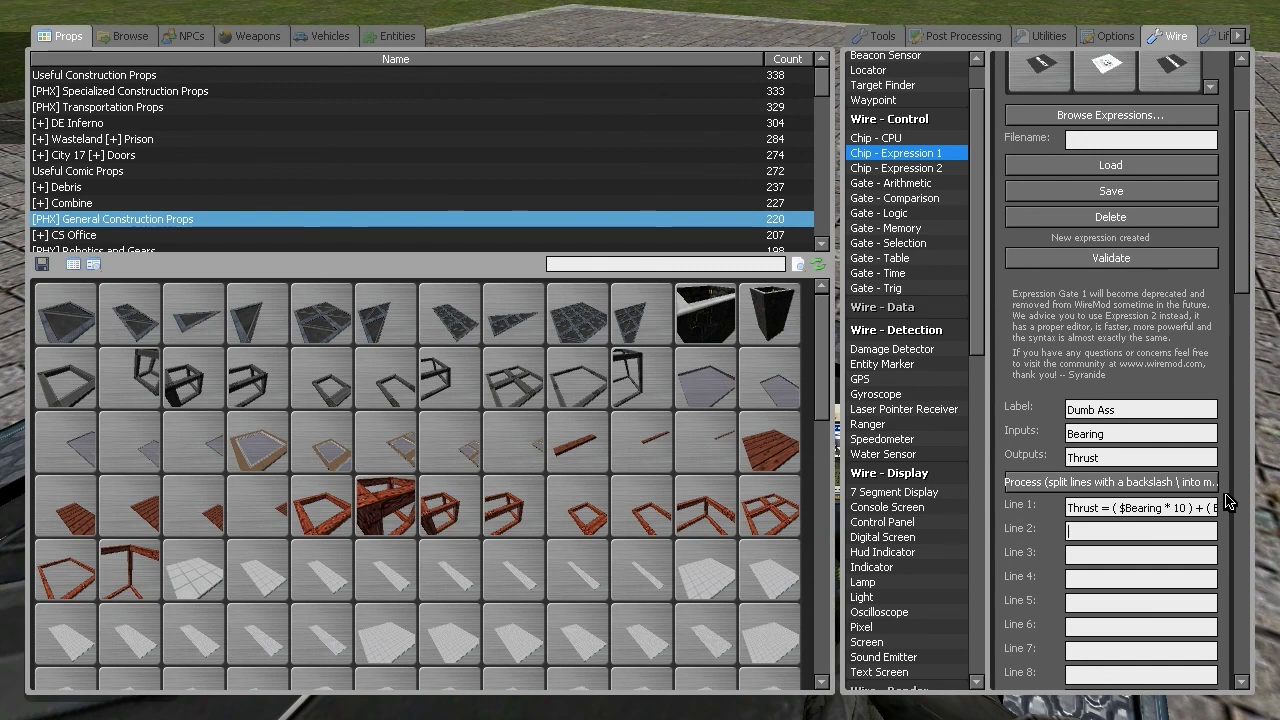
pyautogui.write('b')
pyautogui.write('Bea')
pyautogui.write('ring =')
pyautogui.write('=')
pyautogui.write(')')
pyautogui.press('BackSpace')
pyautogui.write('0')
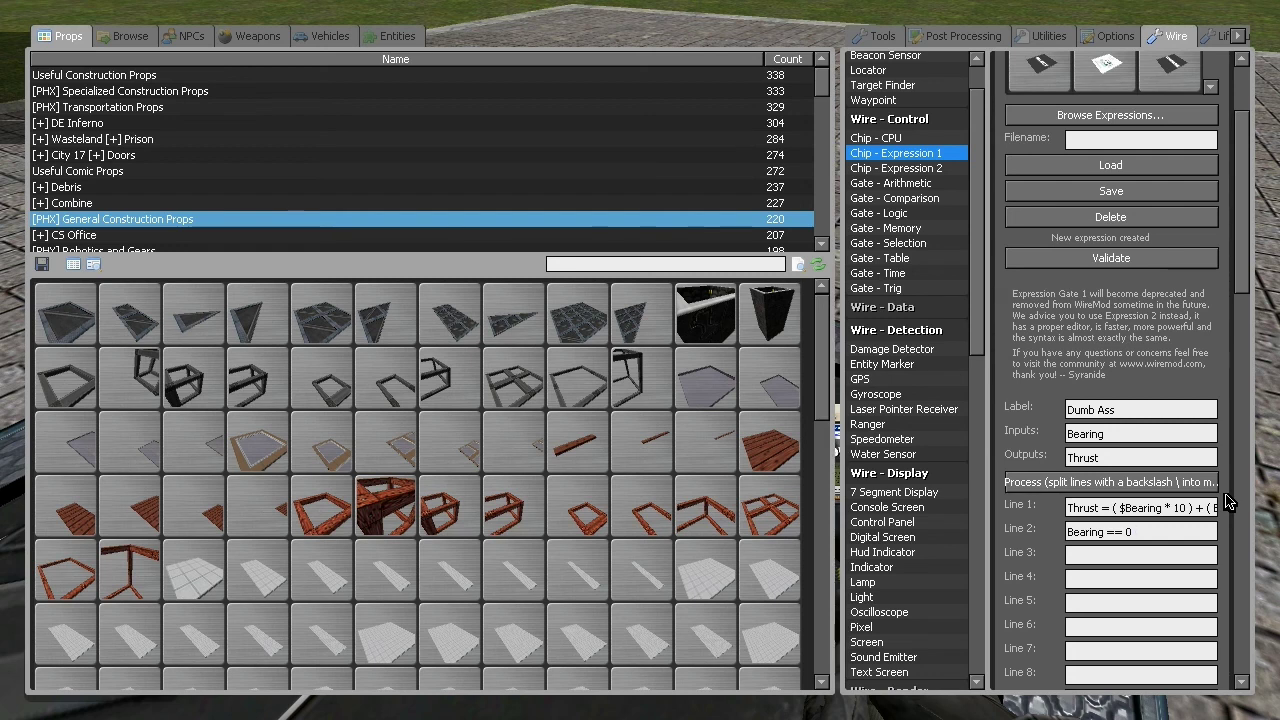
pyautogui.write(' ->')
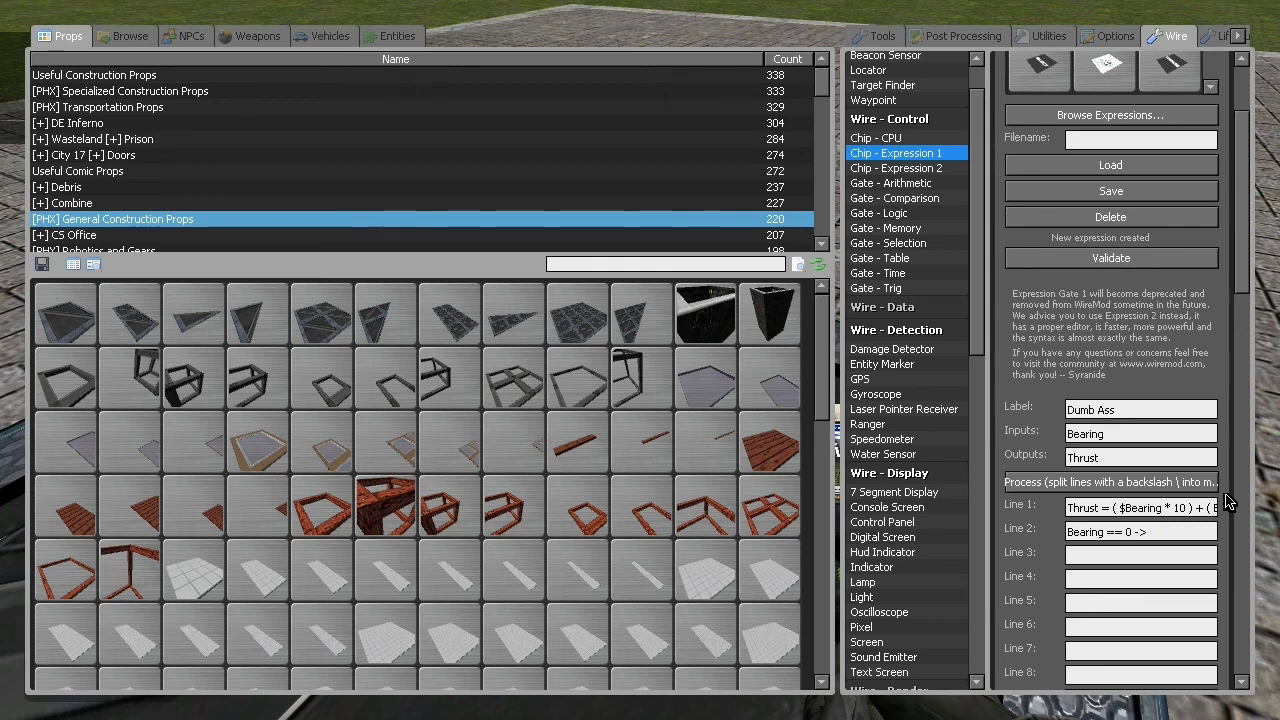
pyautogui.write('Thrust = 0')
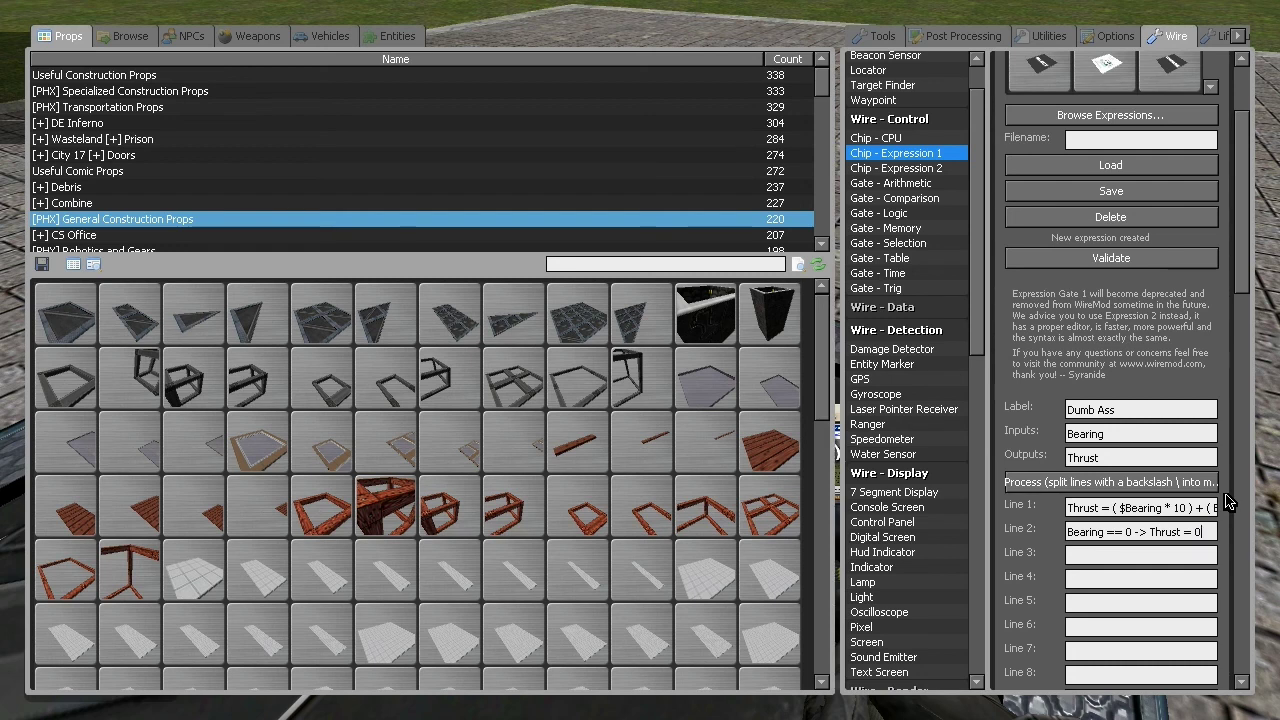
pyautogui.write(';')
# - Validate the Dumb Ass expression and apply it to a chip on the steel platform beside the existing Wire components
pyautogui.click(1112, 258)
pyautogui.click(1127, 140)
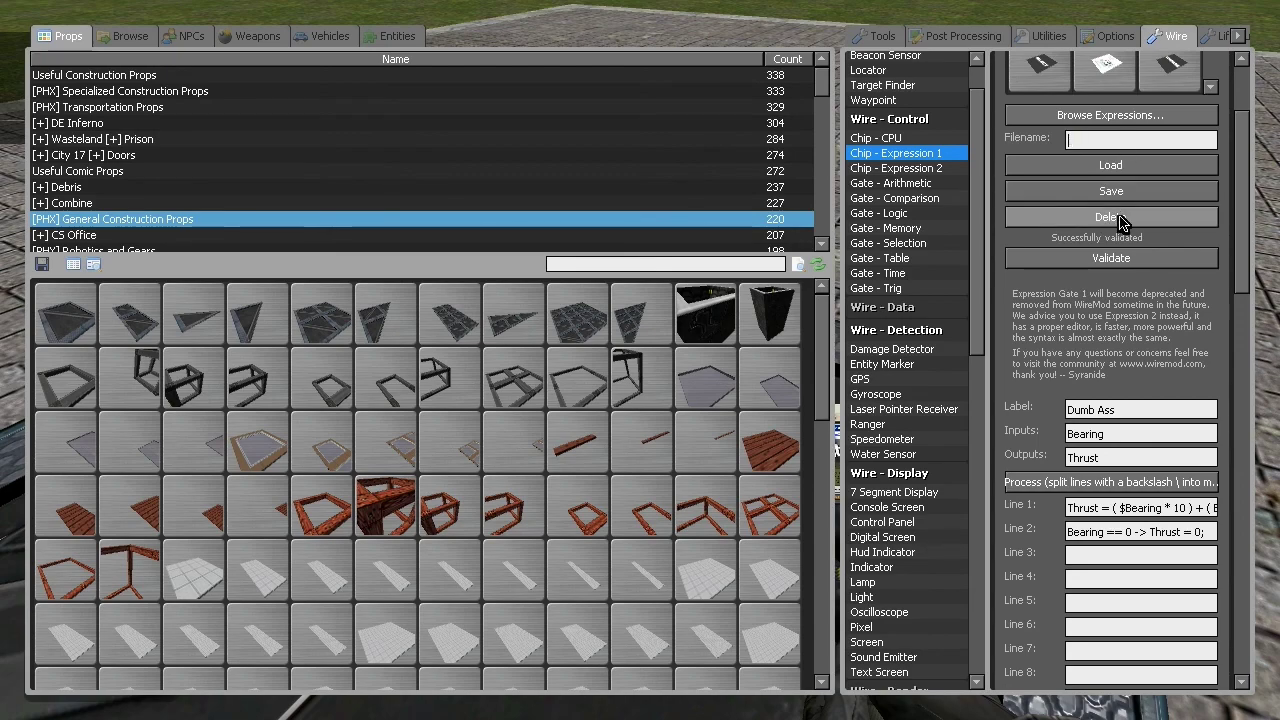
pyautogui.press('q')
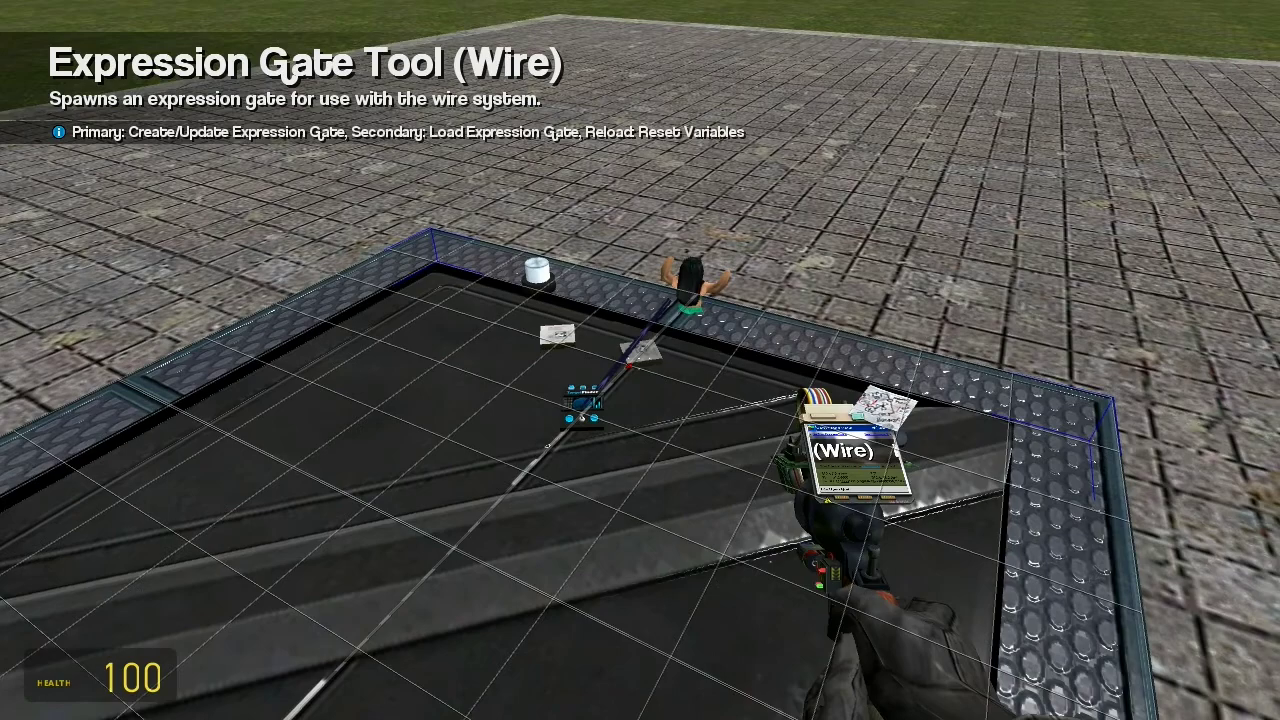
pyautogui.click(640, 360)
# - Wire the Dumb Ass expression chip's Bearing input to the beacon sensor on the platform with the Wiring Tool
pyautogui.press('c')
pyautogui.click(611, 402)
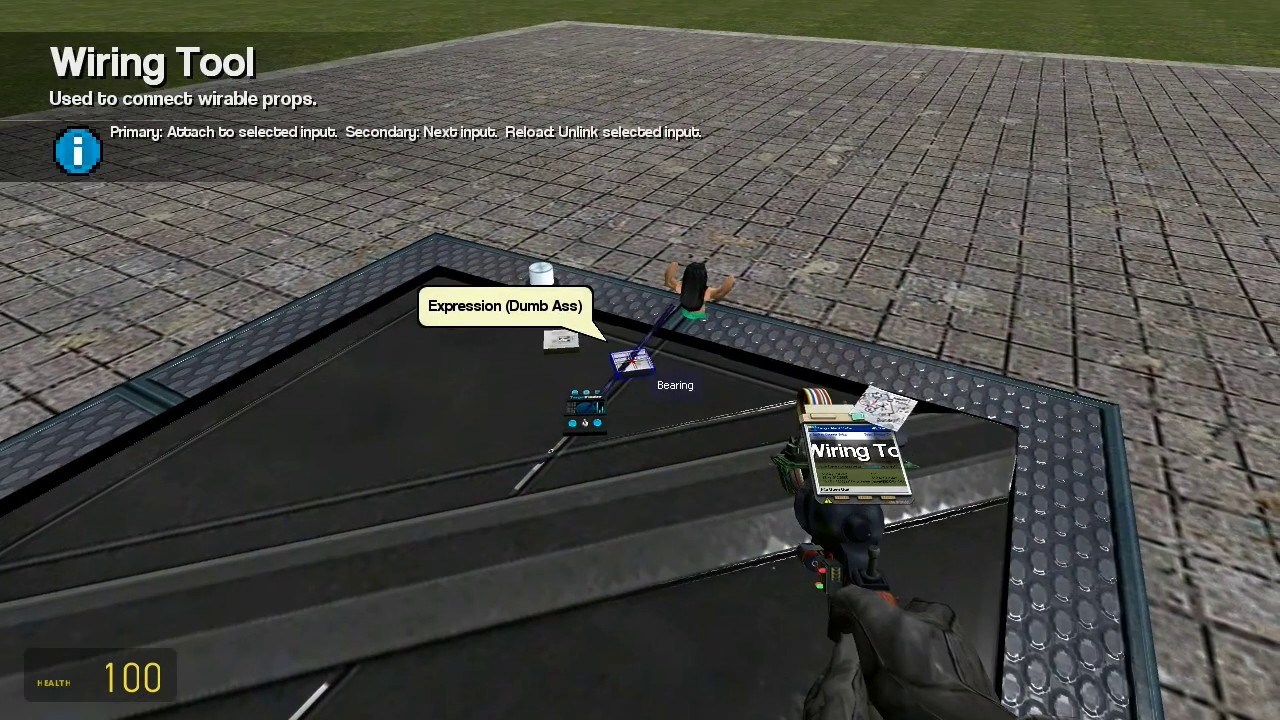
pyautogui.click(640, 360)
pyautogui.click(640, 360)
pyautogui.rightClick(640, 360)
pyautogui.click(640, 360)
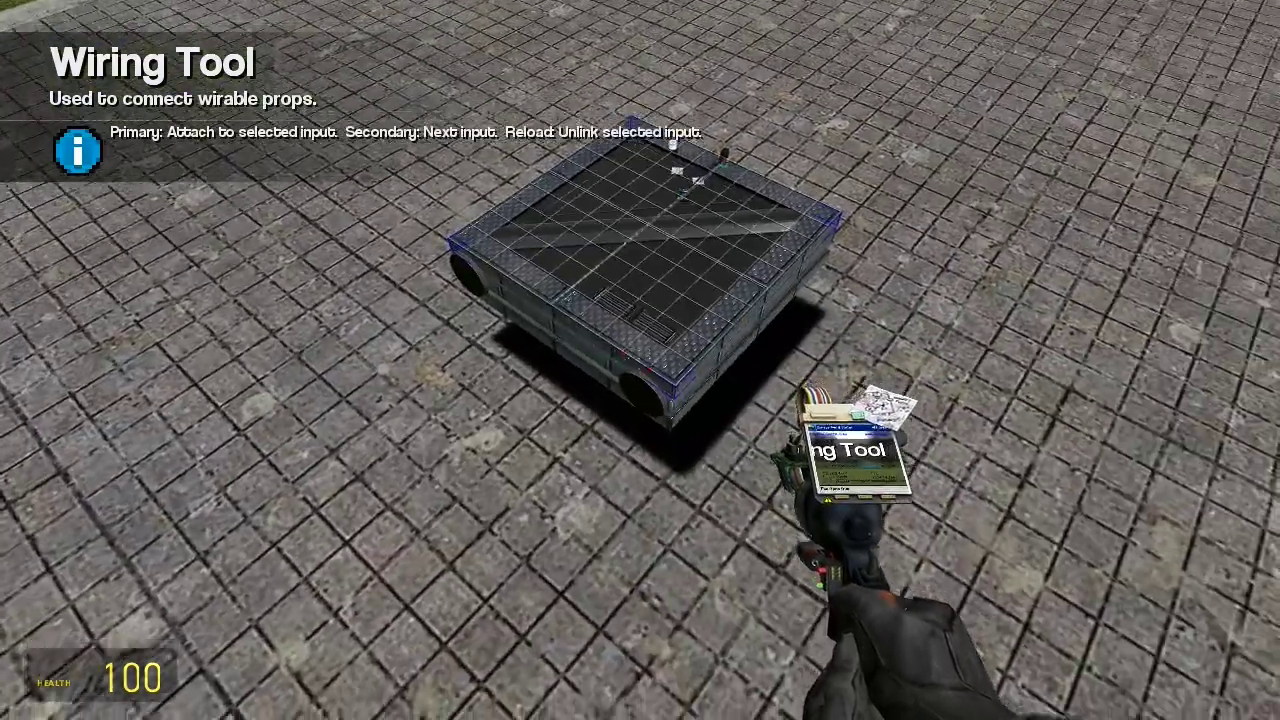
pyautogui.click(640, 360)
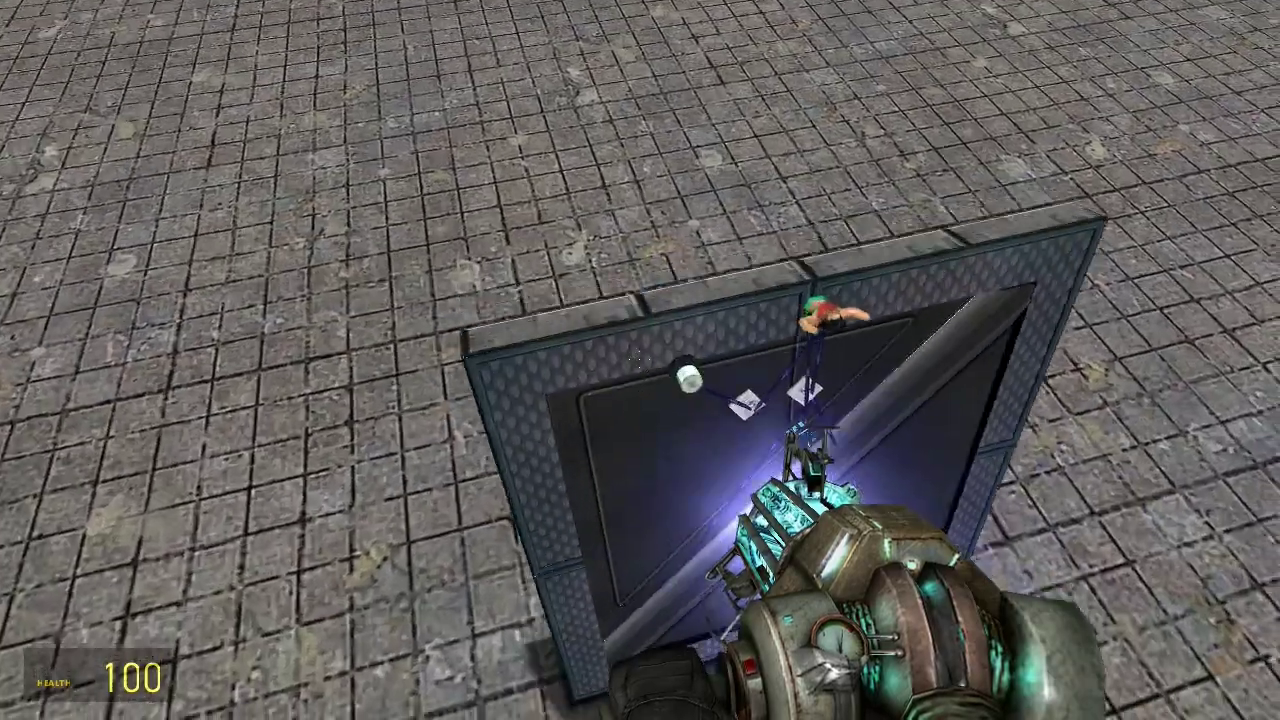
# - Move around the platform to test how its upper plate turns in response to the player's position
pyautogui.press('w')
pyautogui.press('s')
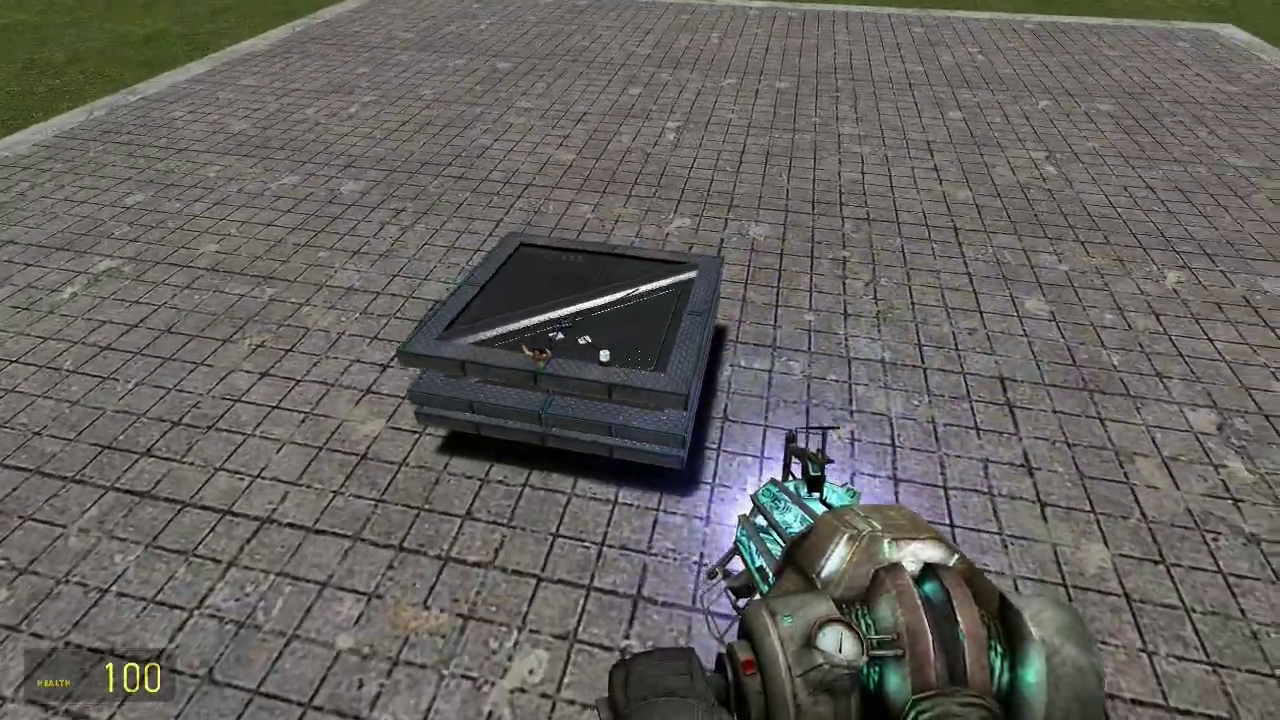